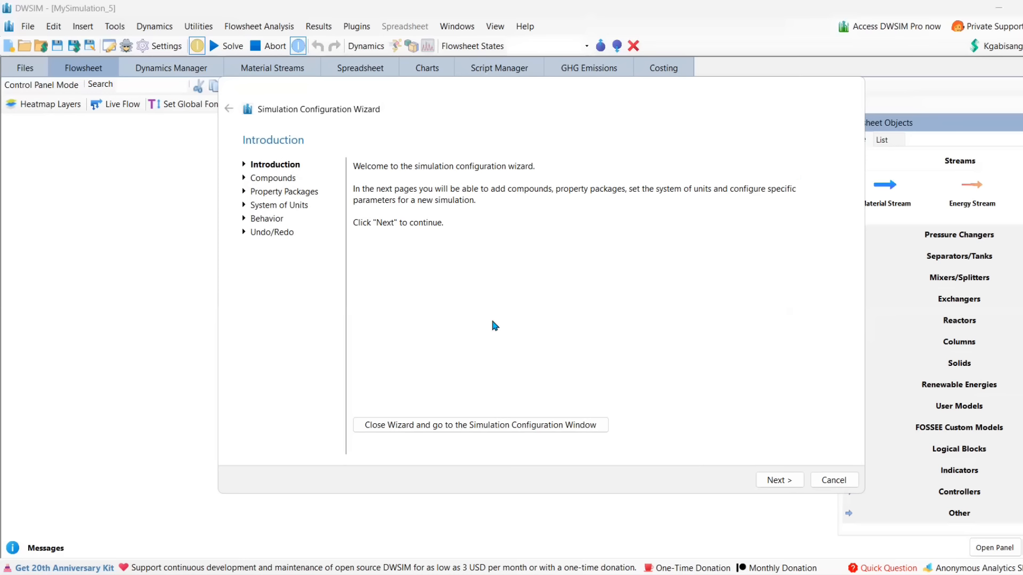
- Find the compounds matching "ion" in the configuration wizard and add Chloride (ion) and Magnesium (ion)
left_click(778, 480)
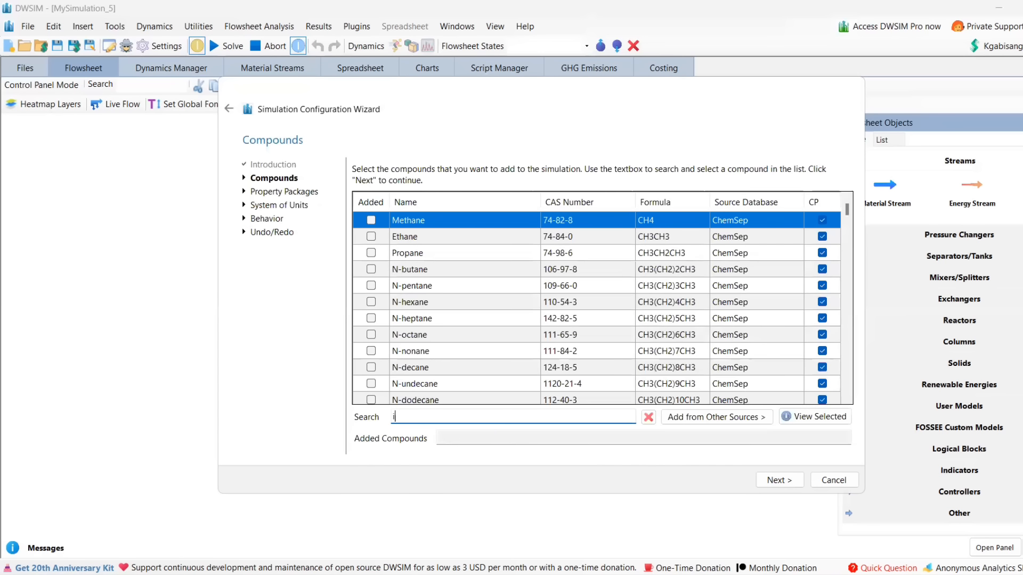
type("ion")
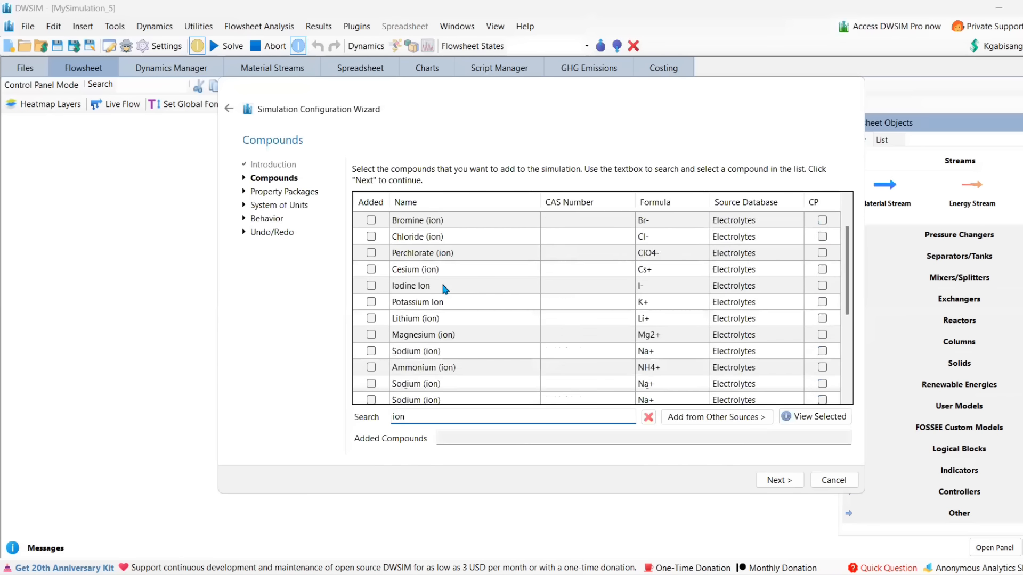
scroll(444, 288, "down", 5)
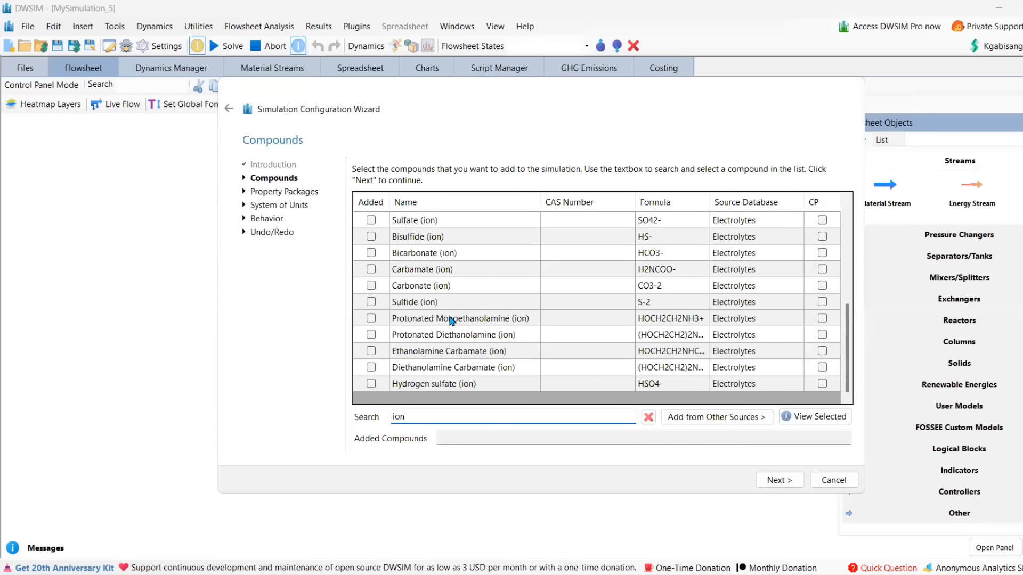
scroll(451, 319, "up", 6)
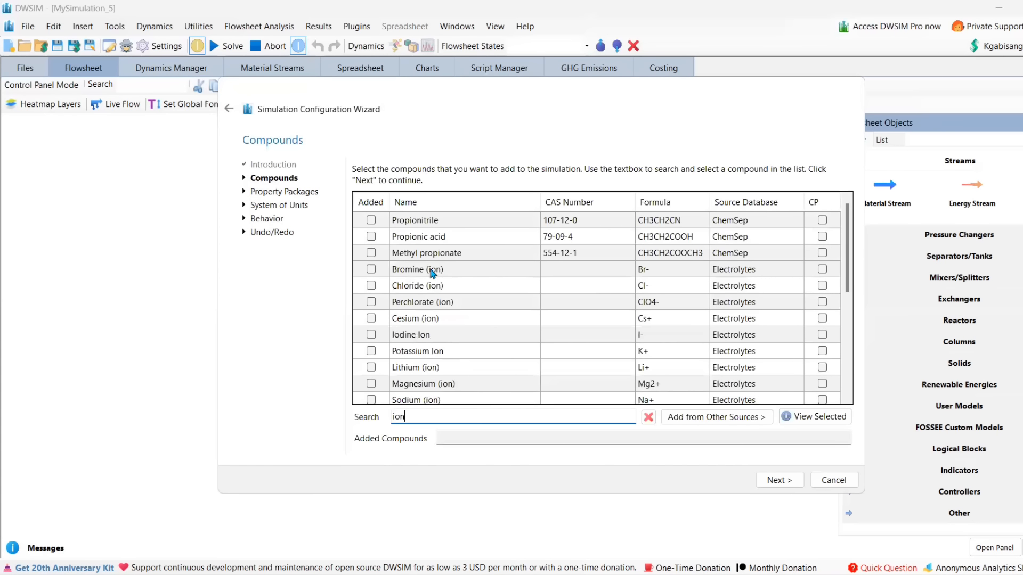
left_click(370, 287)
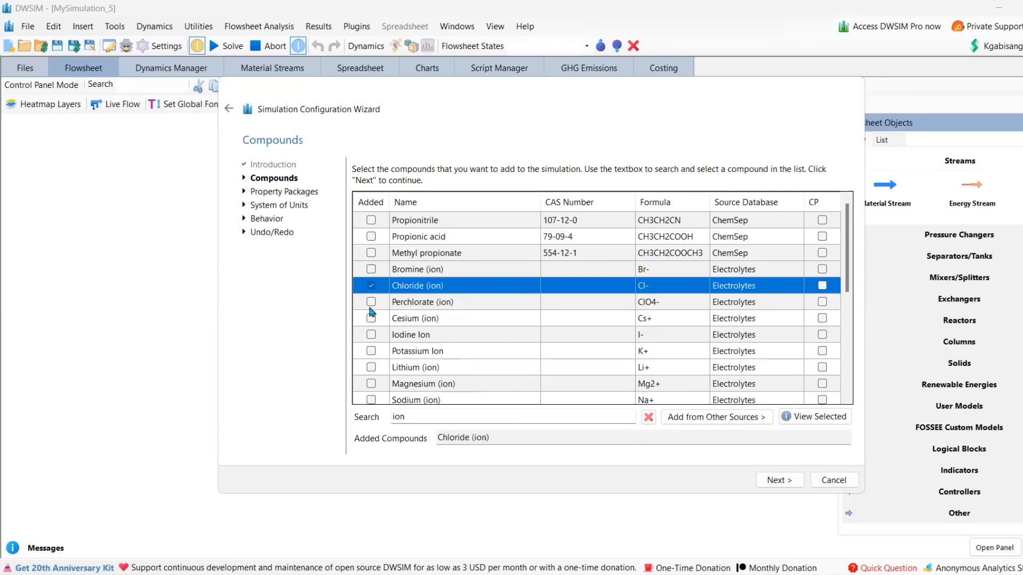
left_click(371, 385)
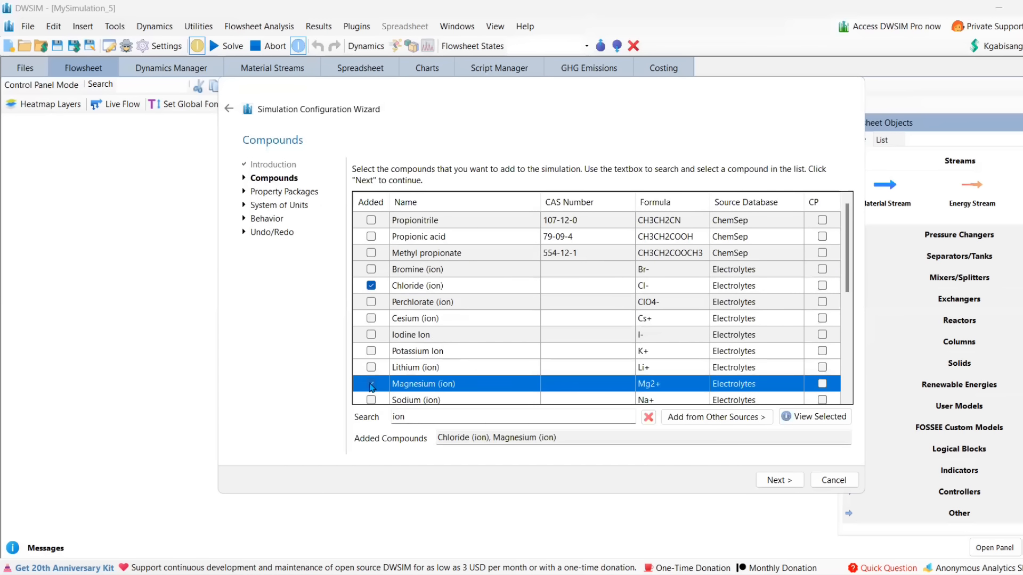
- Add Sodium (ion), Sulfate (ion) and Nitrate (ion) to the simulation compounds
scroll(372, 368, "down", 1)
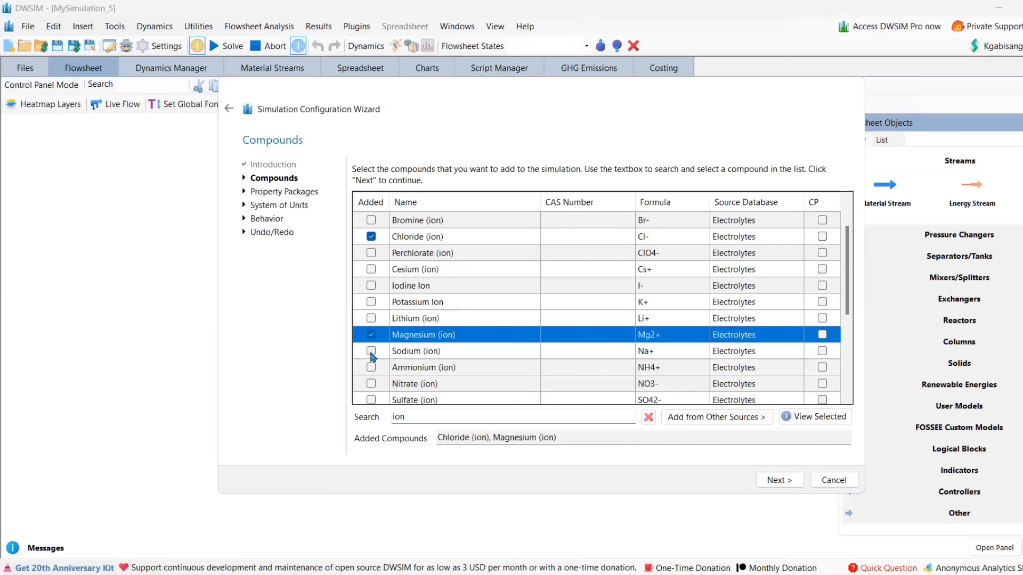
left_click(371, 352)
scroll(371, 352, "down", 1)
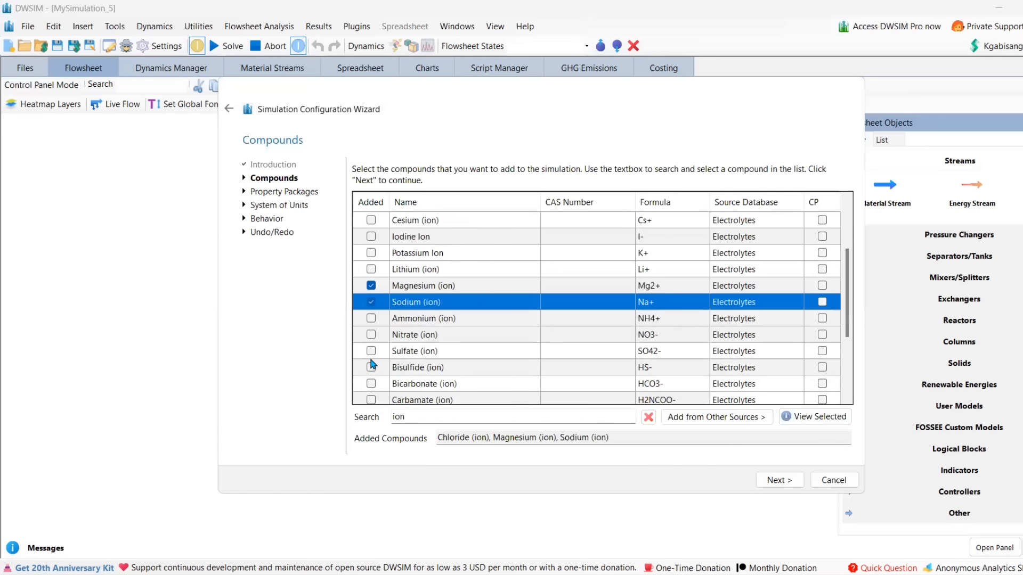
left_click(371, 352)
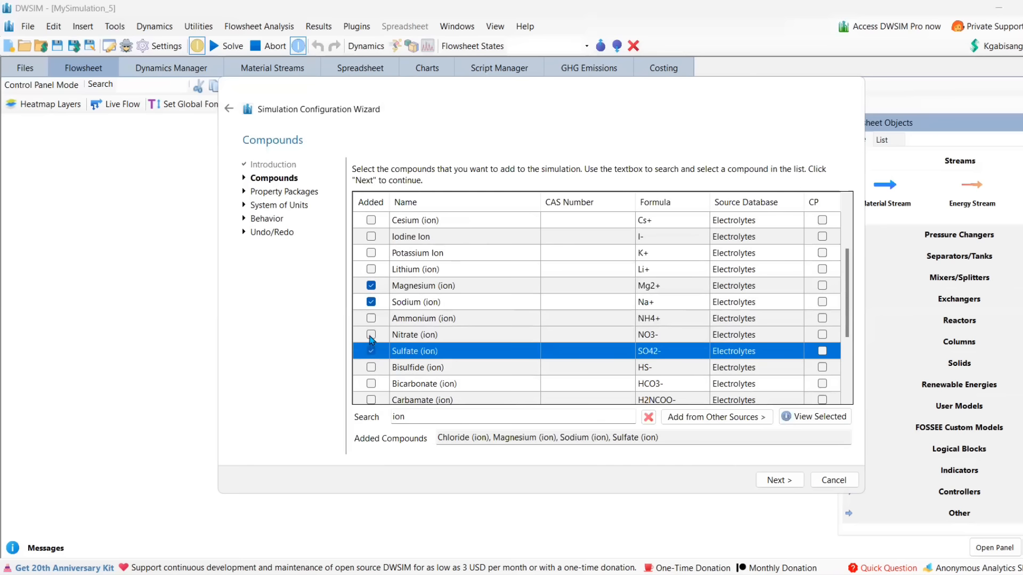
left_click(372, 335)
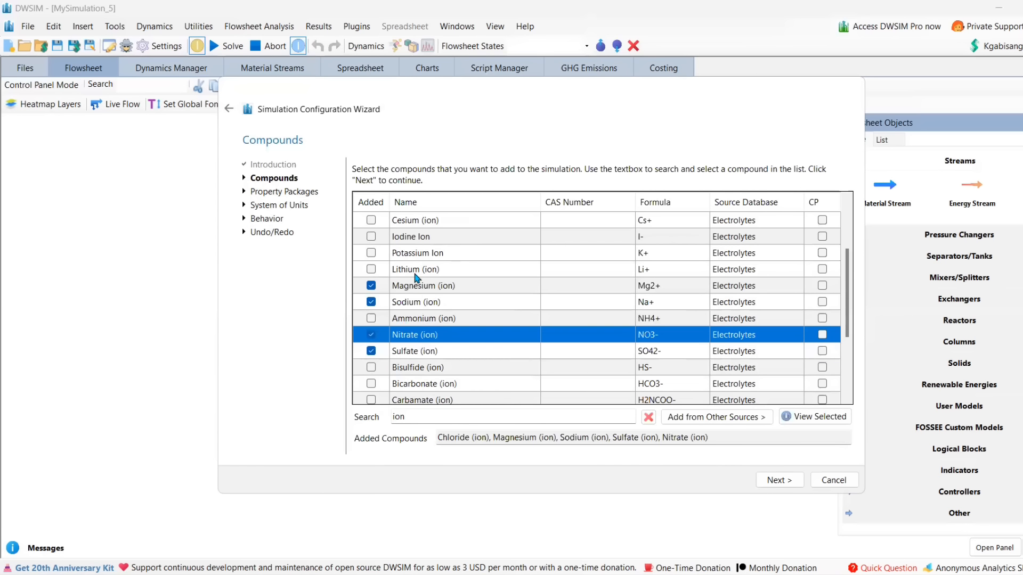
scroll(417, 277, "up", 1)
scroll(415, 280, "up", 1)
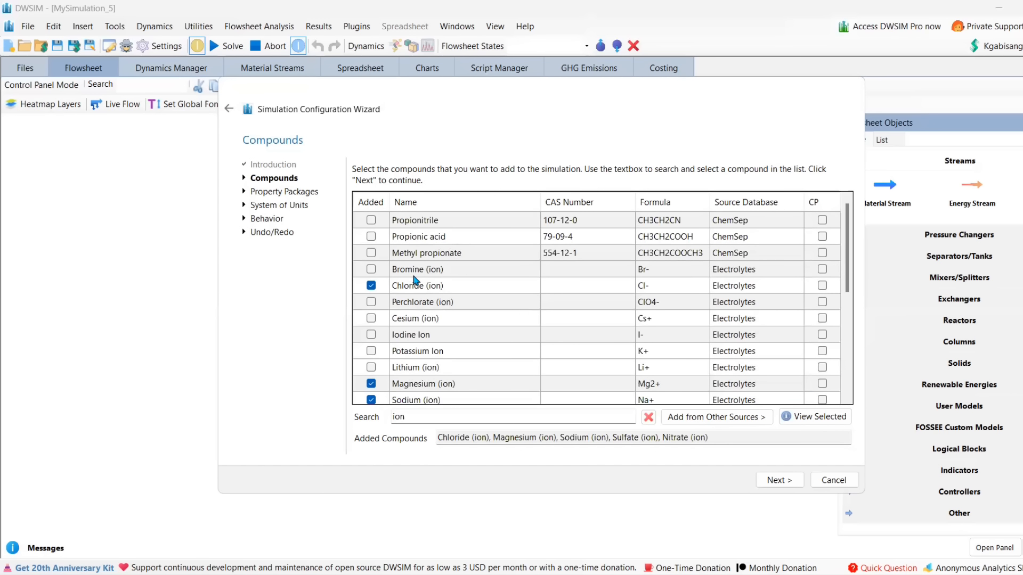
scroll(416, 282, "down", 2)
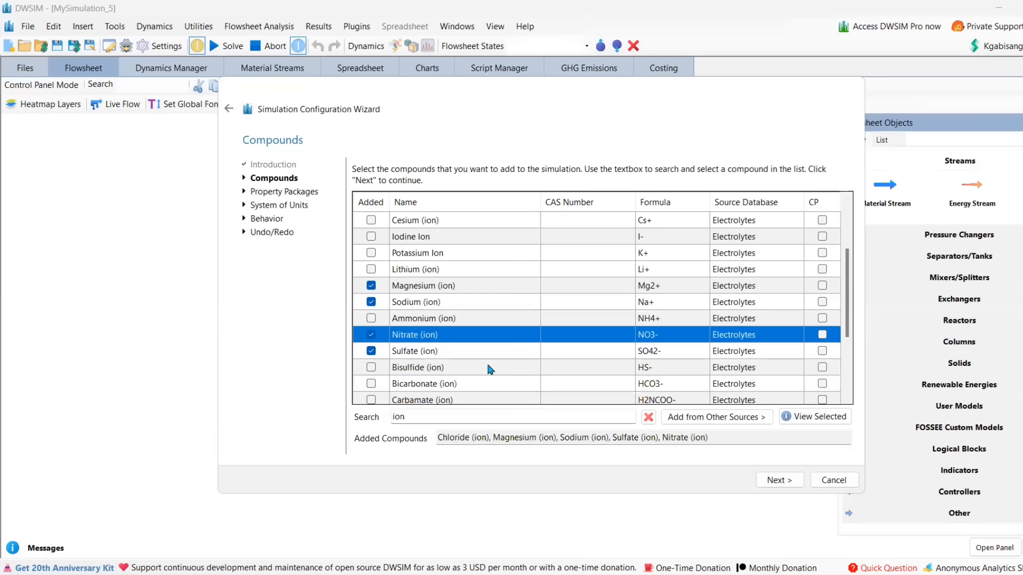
- Add the Ideal Solution (Aqueous Electrolytes) and Reaktoro (Aqueous Electrolytes) property packages to the simulation
left_click(775, 477)
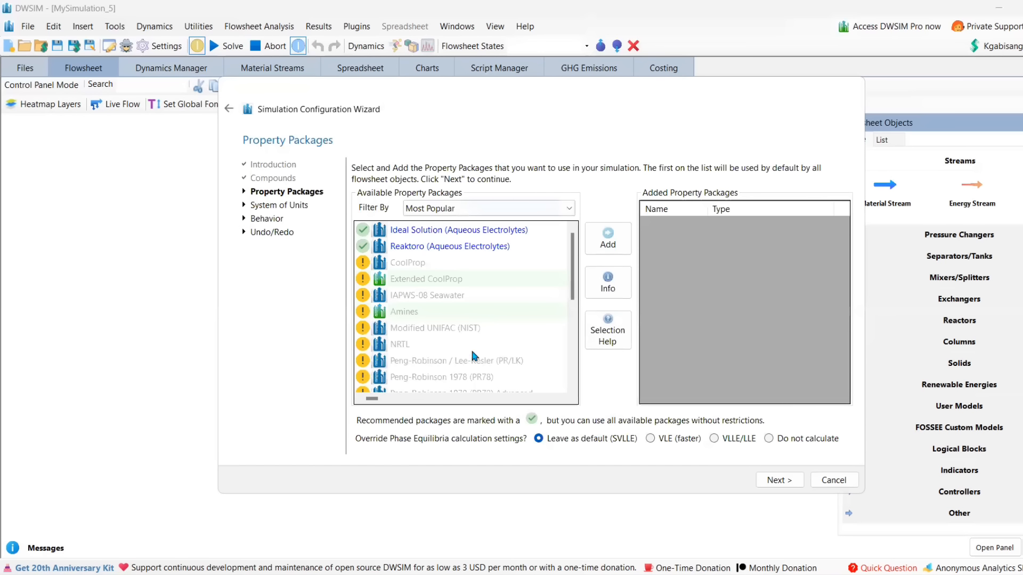
left_click(438, 234)
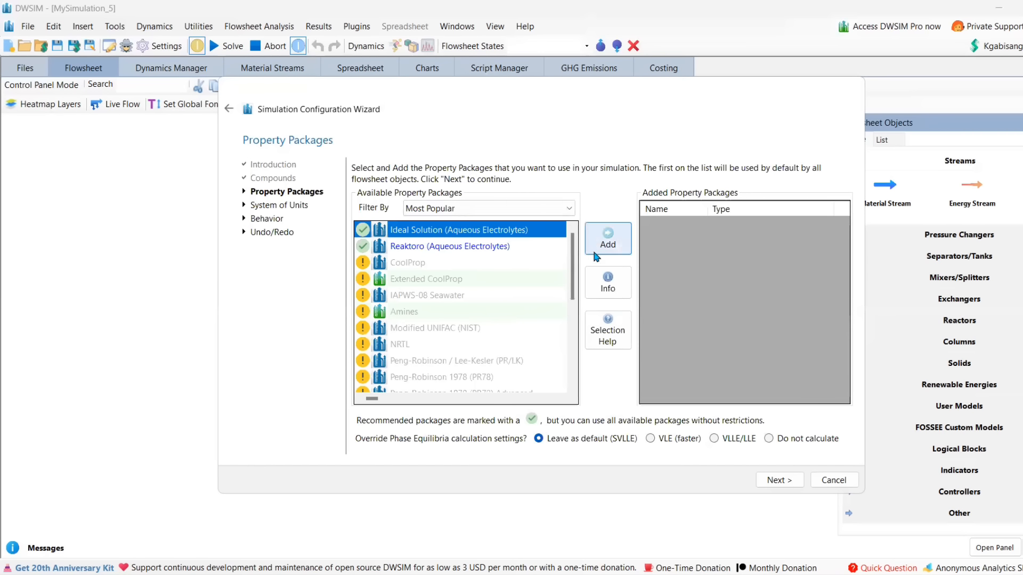
left_click(604, 250)
left_click(449, 246)
left_click(606, 249)
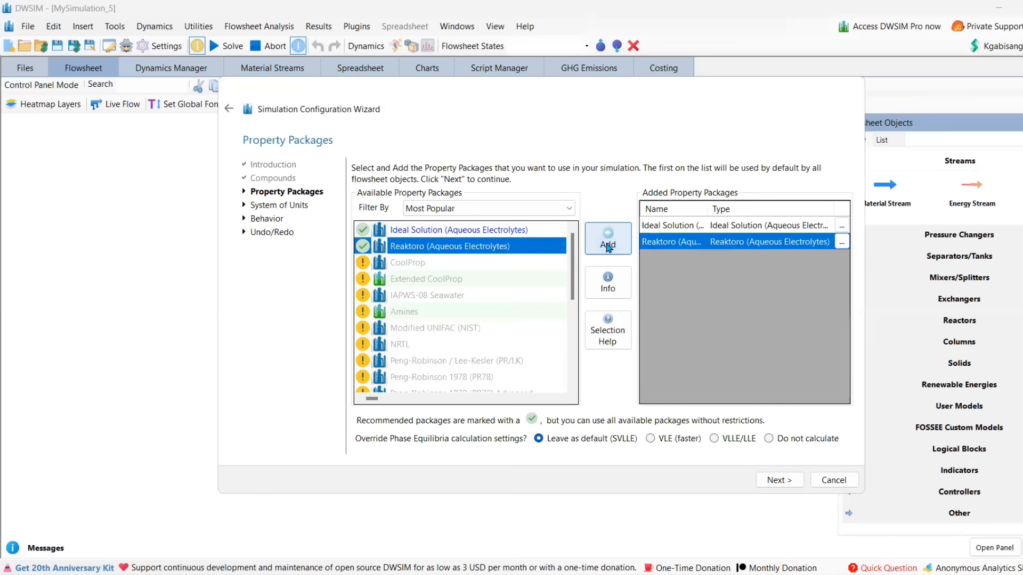
- Set the simulation's system of units to SI (Engineering) and review its unit list
left_click(781, 481)
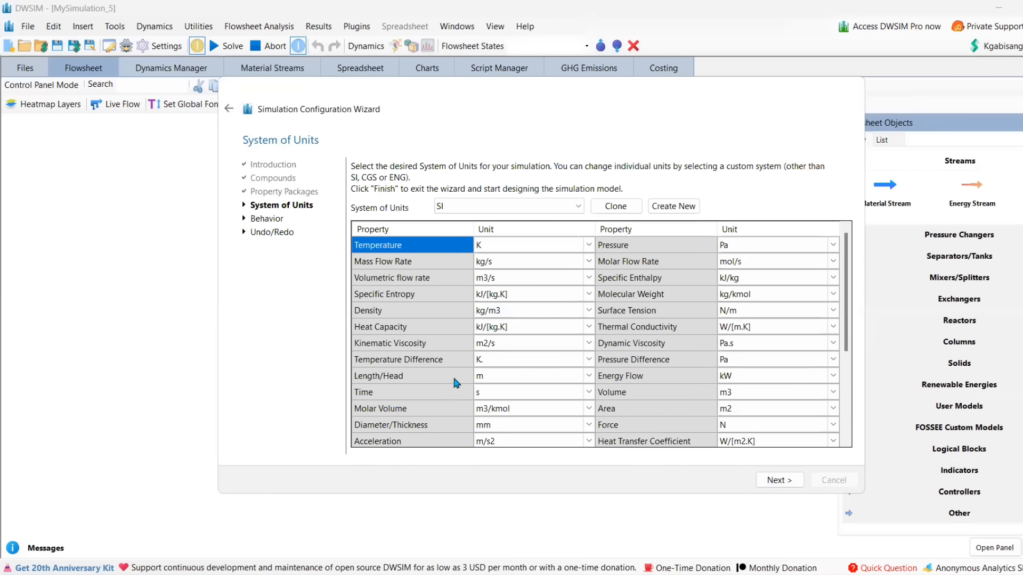
left_click(511, 206)
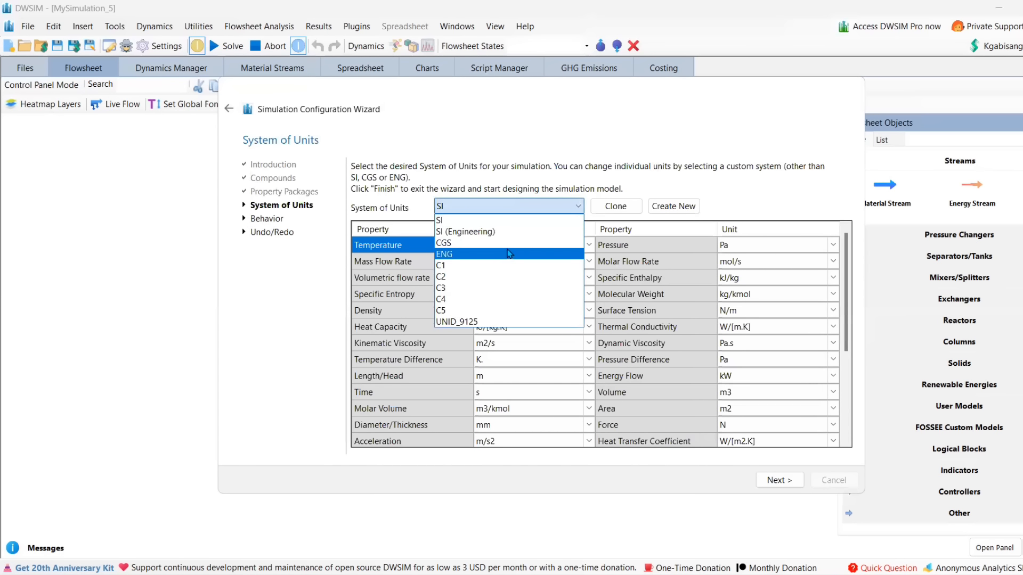
left_click(509, 253)
left_click(507, 206)
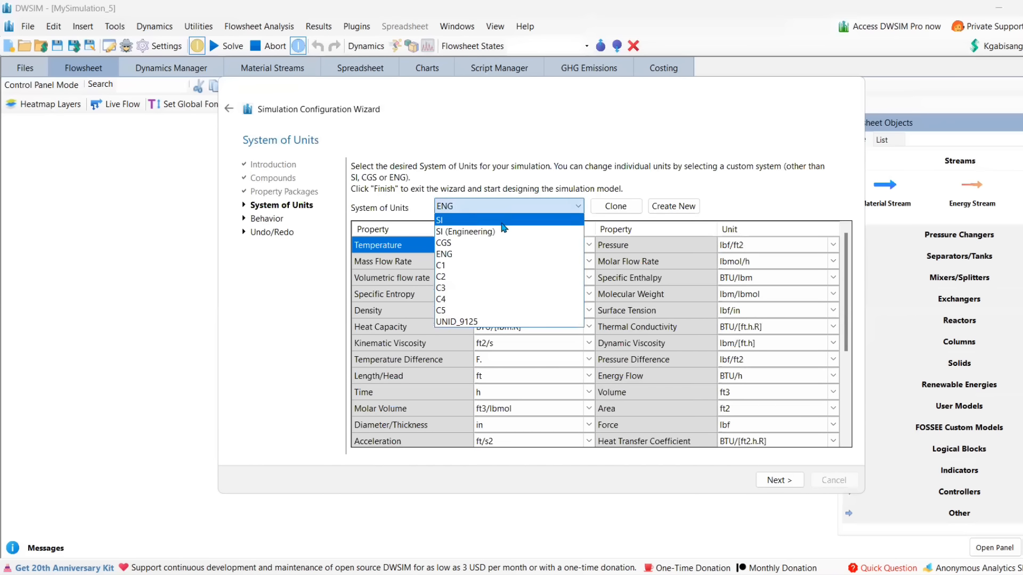
left_click(506, 231)
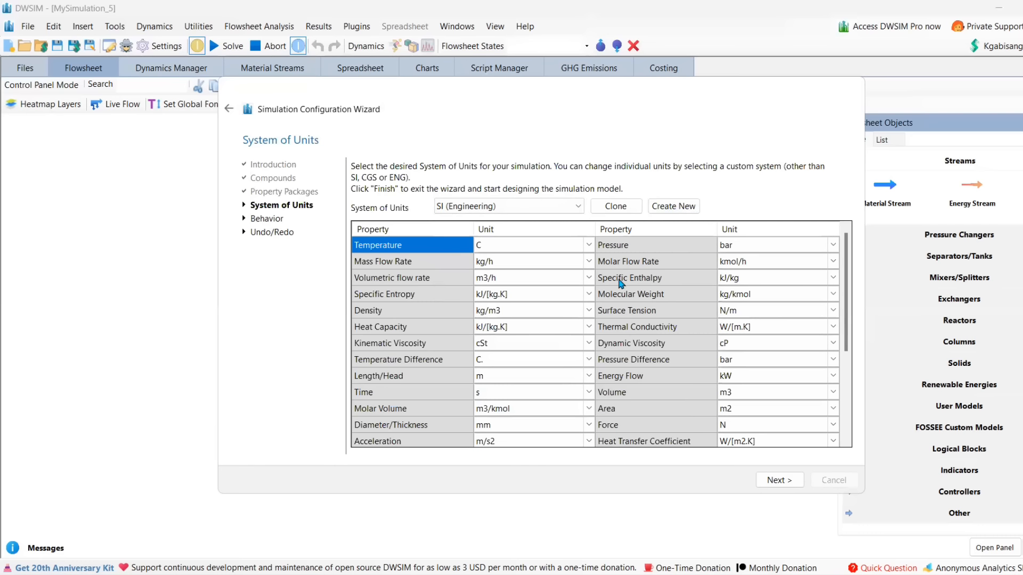
scroll(624, 295, "down", 2)
scroll(624, 295, "down", 2)
scroll(666, 357, "up", 4)
- Accept the default Behavior and Undo/Redo options and finish the simulation configuration wizard
left_click(790, 477)
left_click(788, 476)
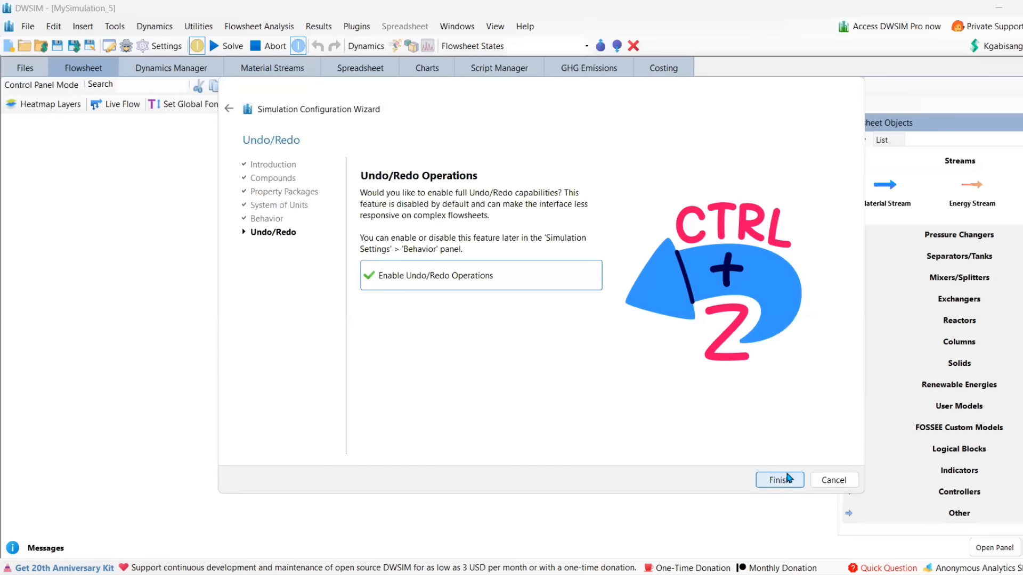
left_click(788, 479)
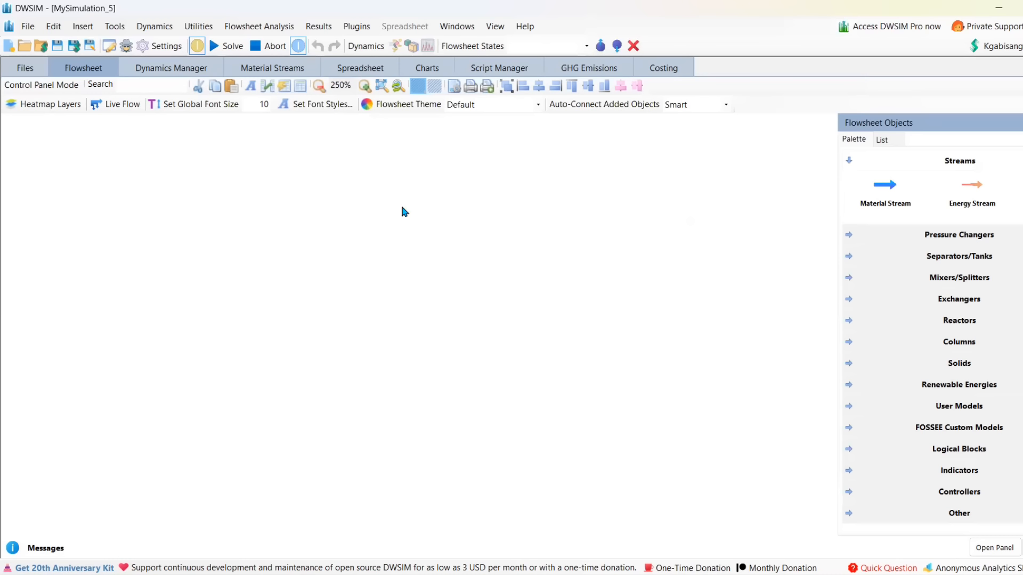
- Add Hydrogen chloride (HCl) and Sodium Hydroxide (NaOH) to the compounds in the simulation settings
left_click(149, 47)
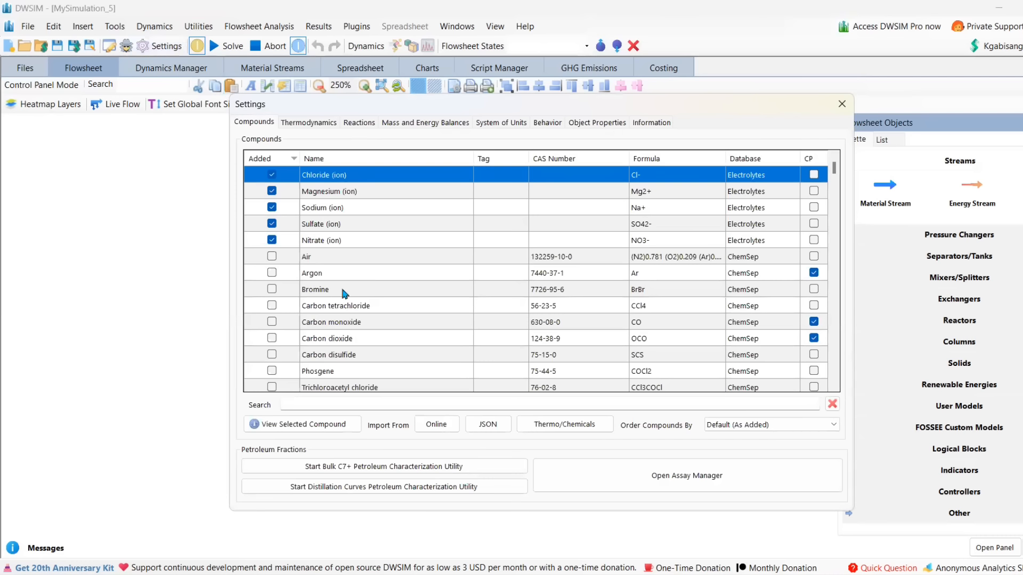
left_click(341, 404)
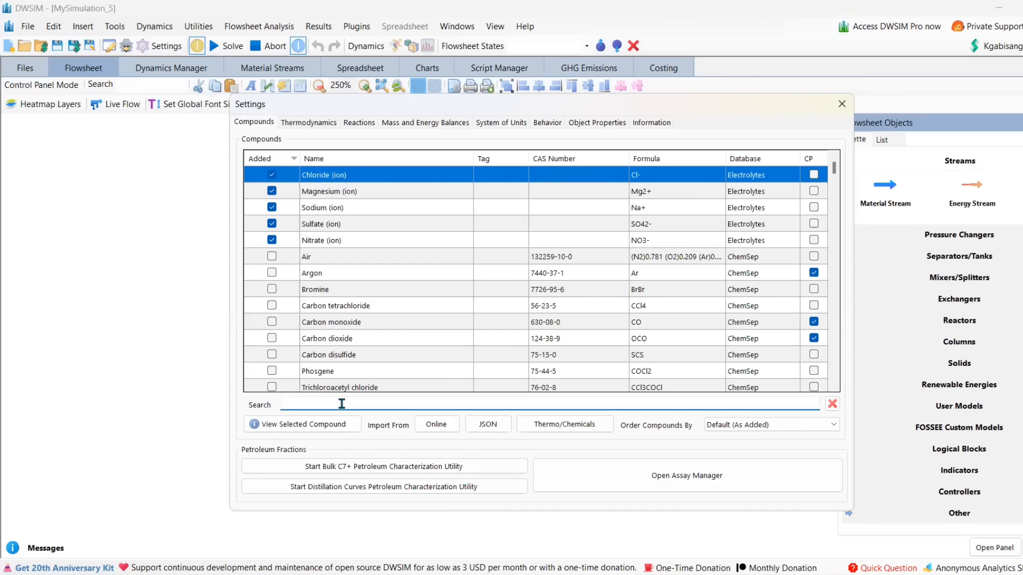
type("hcl")
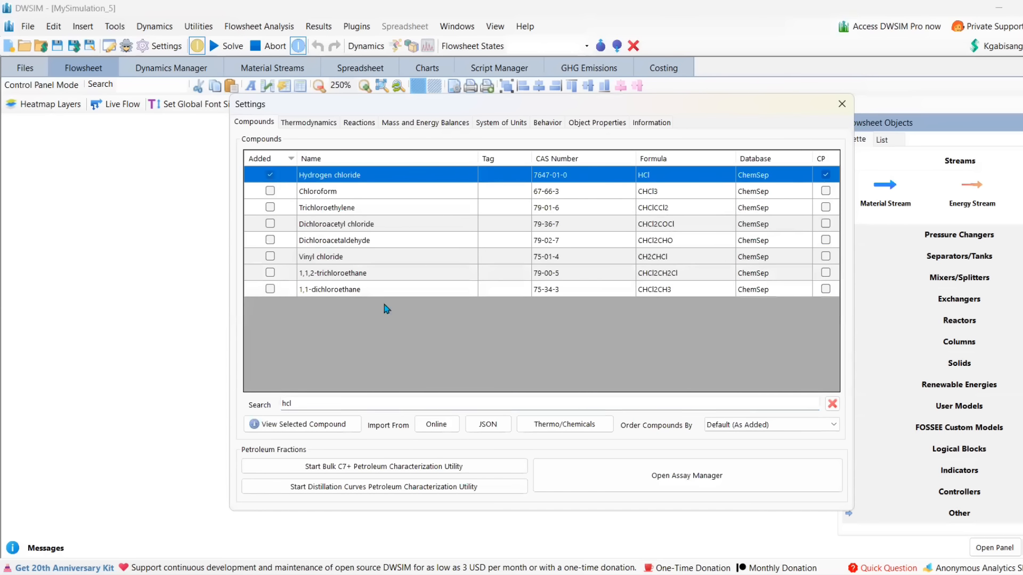
left_click_drag(327, 405, 251, 393)
type("na")
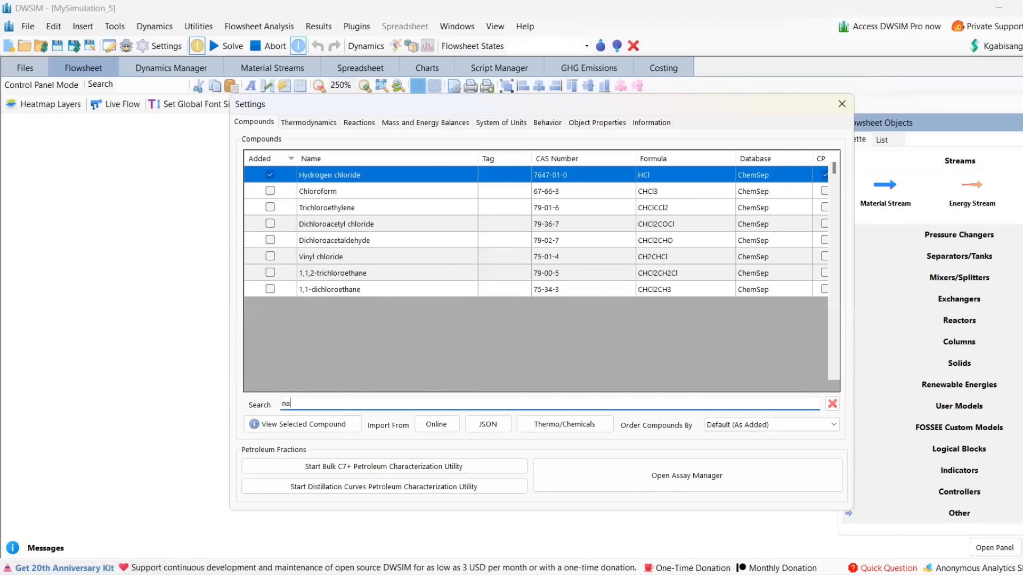
type("oh")
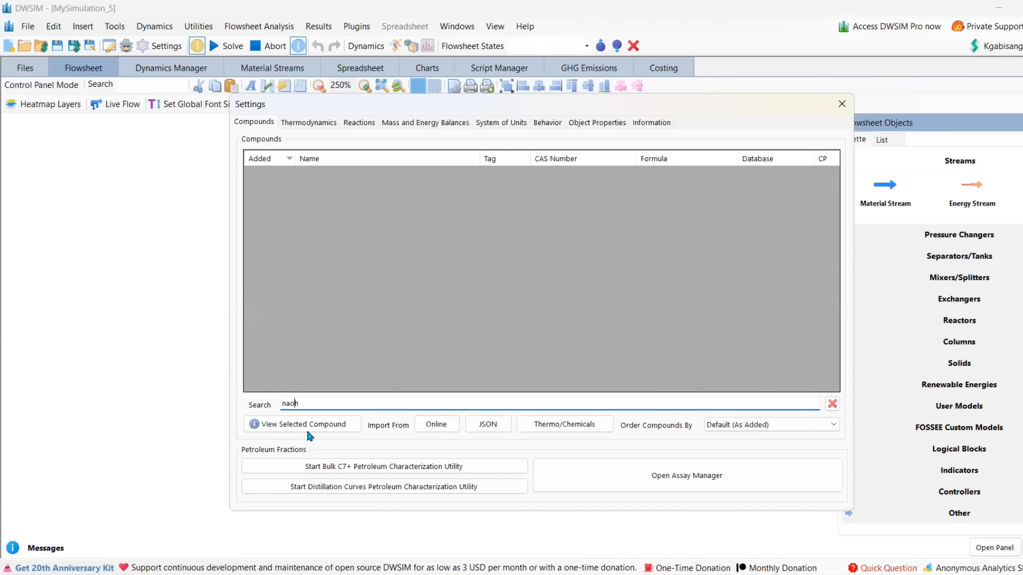
left_click(269, 174)
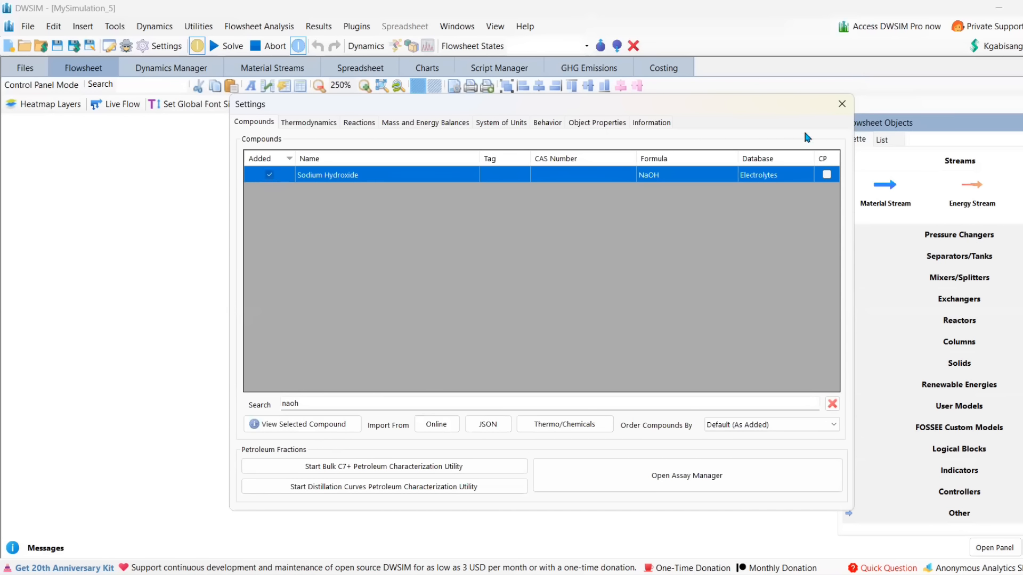
left_click(842, 103)
- Add the NRTL property package to the simulation's thermodynamics settings
left_click(319, 124)
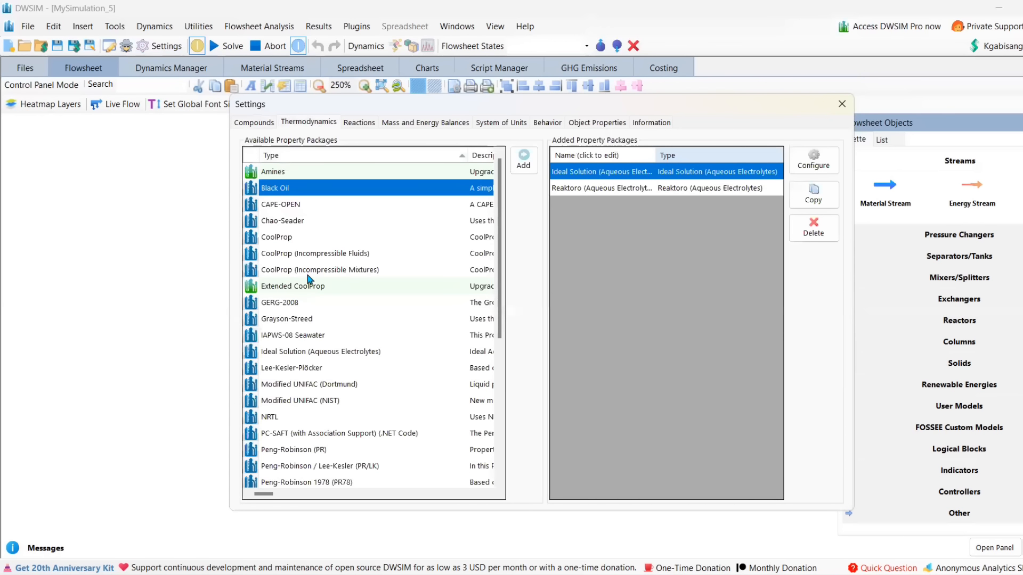
left_click(274, 420)
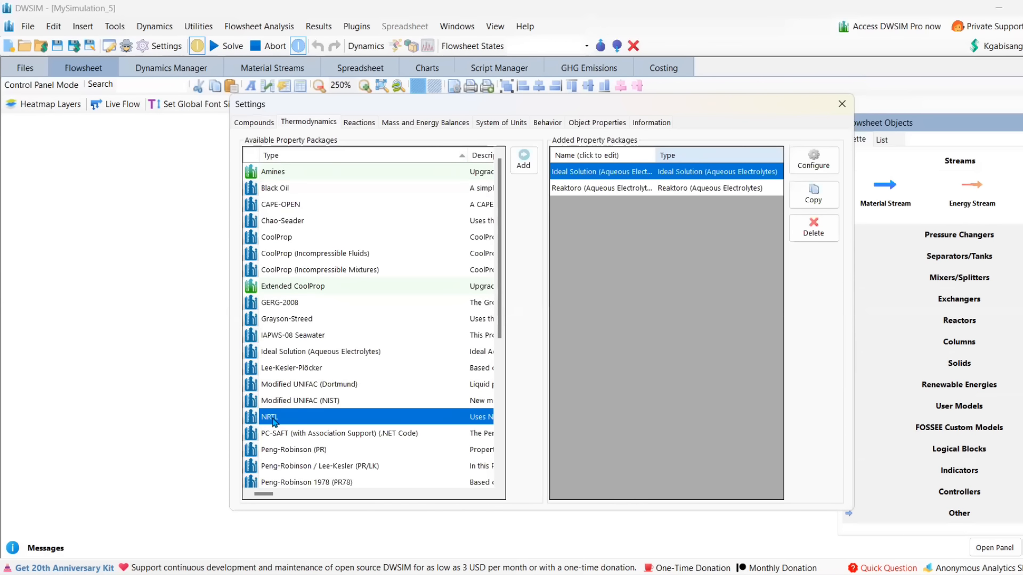
left_click(523, 169)
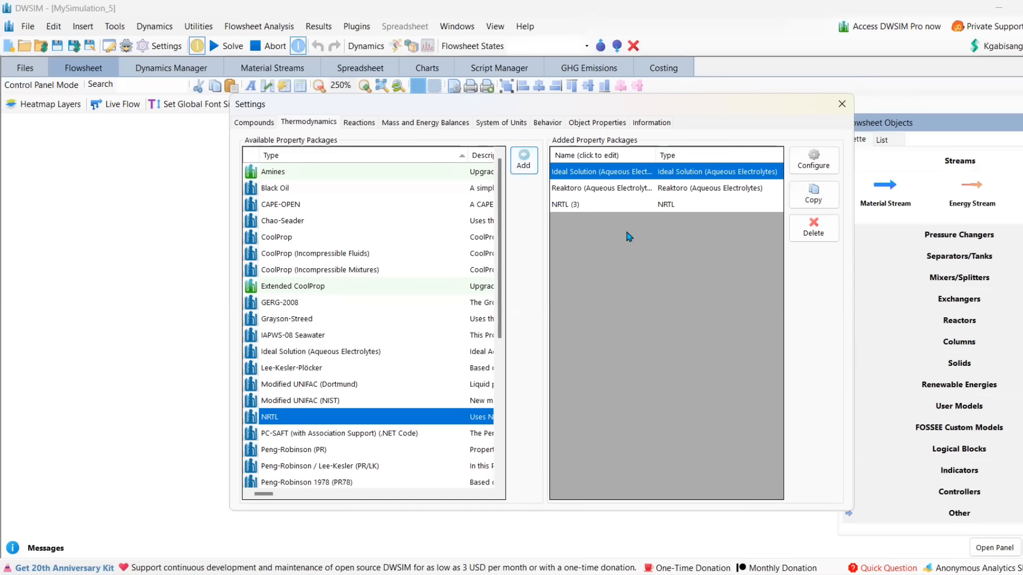
- Clear the compound search filter and check the added compounds and property packages in the simulation settings
left_click(258, 122)
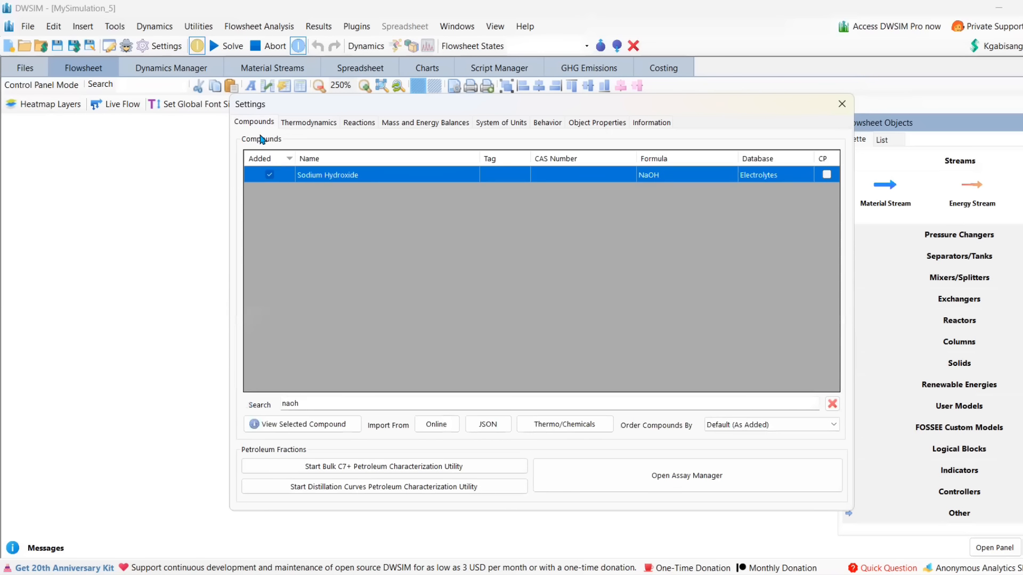
left_click(318, 405)
key("BackSpace")
key("BackSpace")
key("BackSpace")
key("BackSpace")
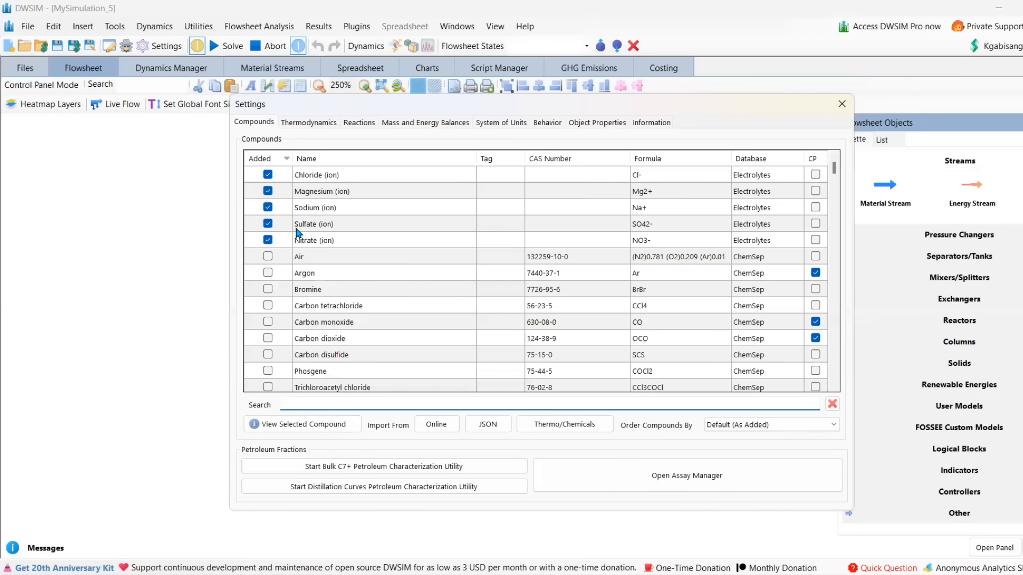
scroll(299, 228, "down", 2)
scroll(300, 228, "down", 3)
scroll(299, 228, "up", 5)
left_click(308, 122)
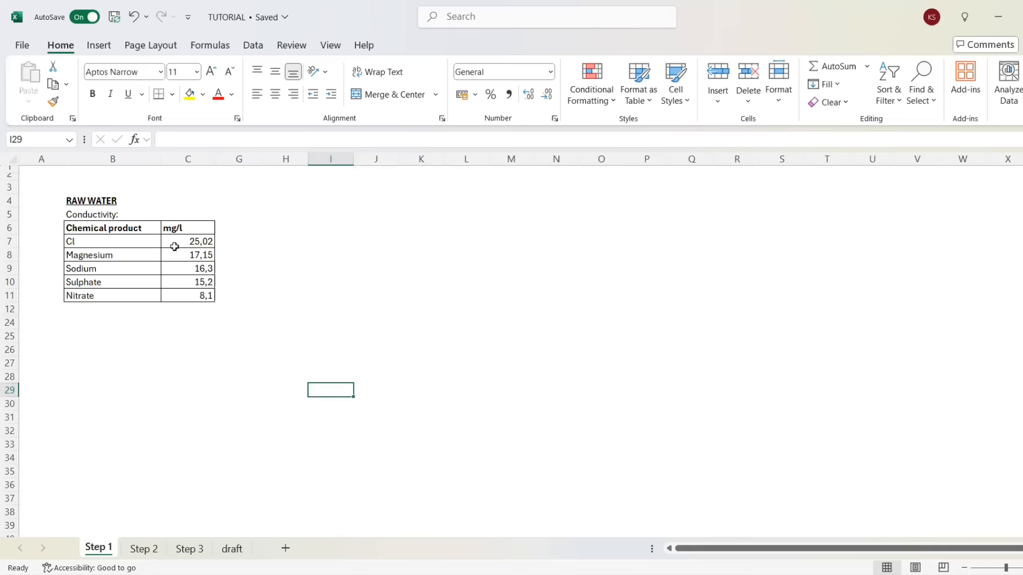
- Enter 500 us/cm as the conductivity of the raw water in cell C5
left_click(148, 213)
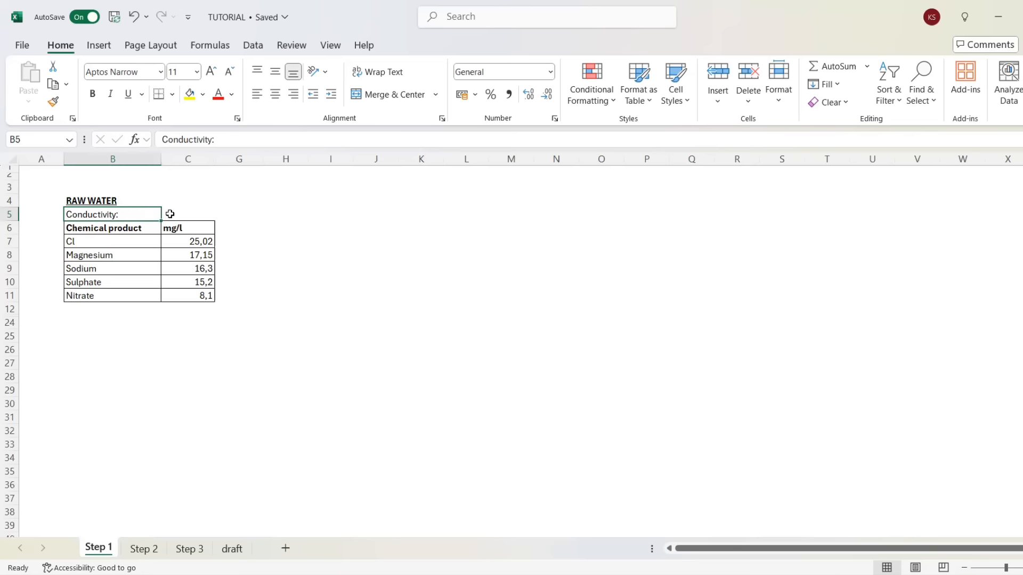
left_click(168, 214)
type("500")
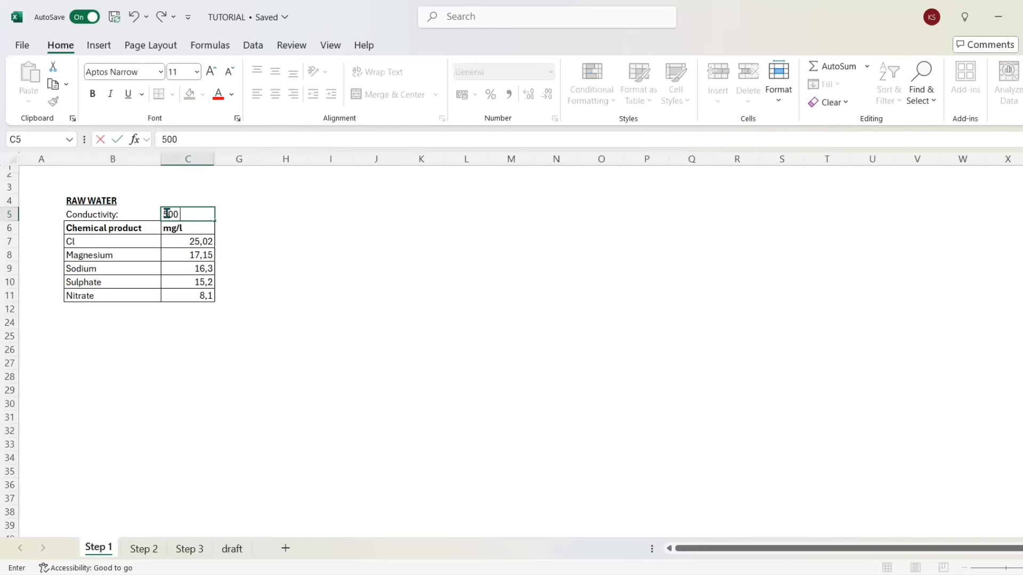
type(" us/cm")
left_click(318, 244)
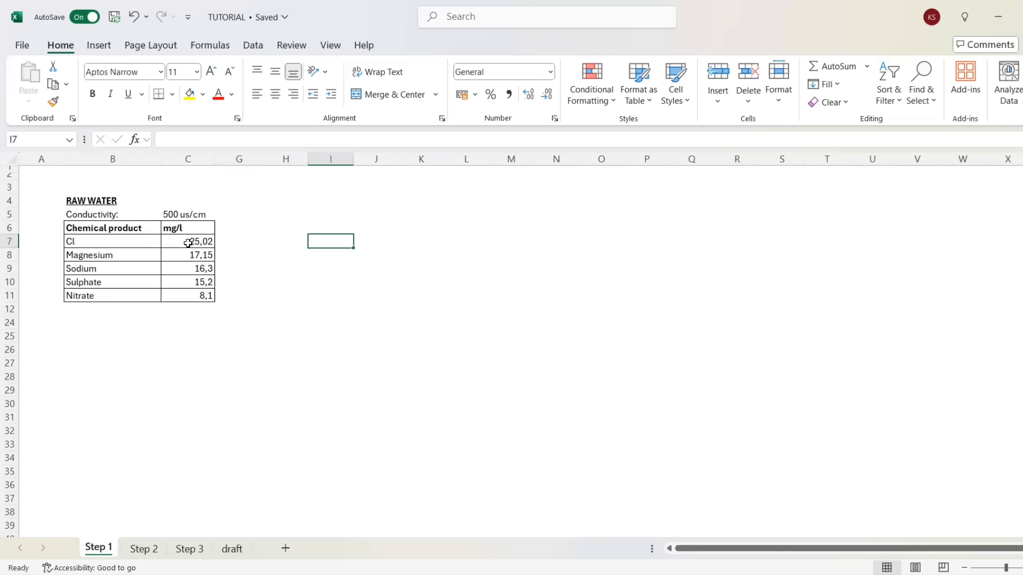
- Review the raw water concentrations in mg/l for Cl, magnesium, sodium, sulphate and nitrate
left_click(171, 243)
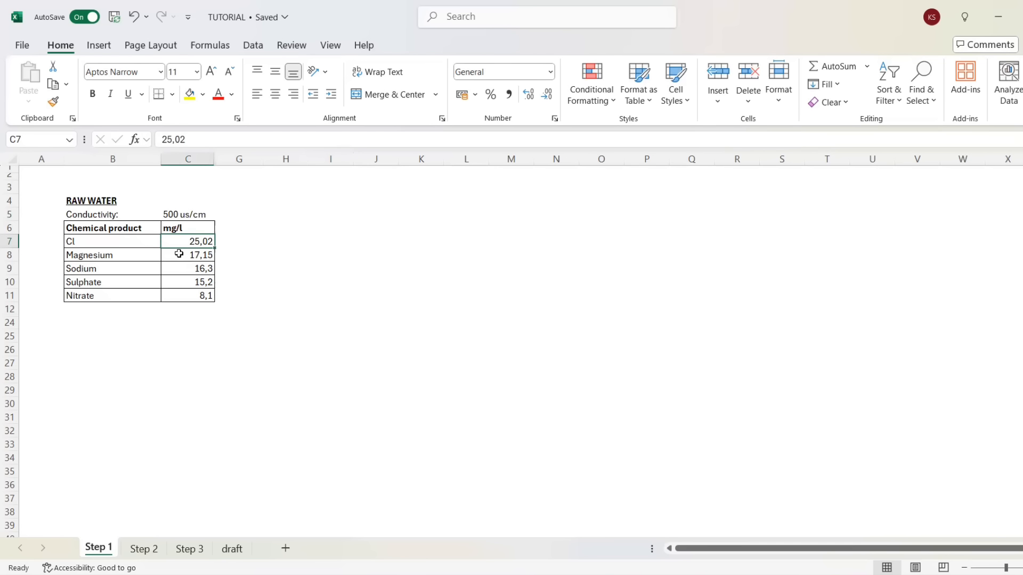
left_click(179, 254)
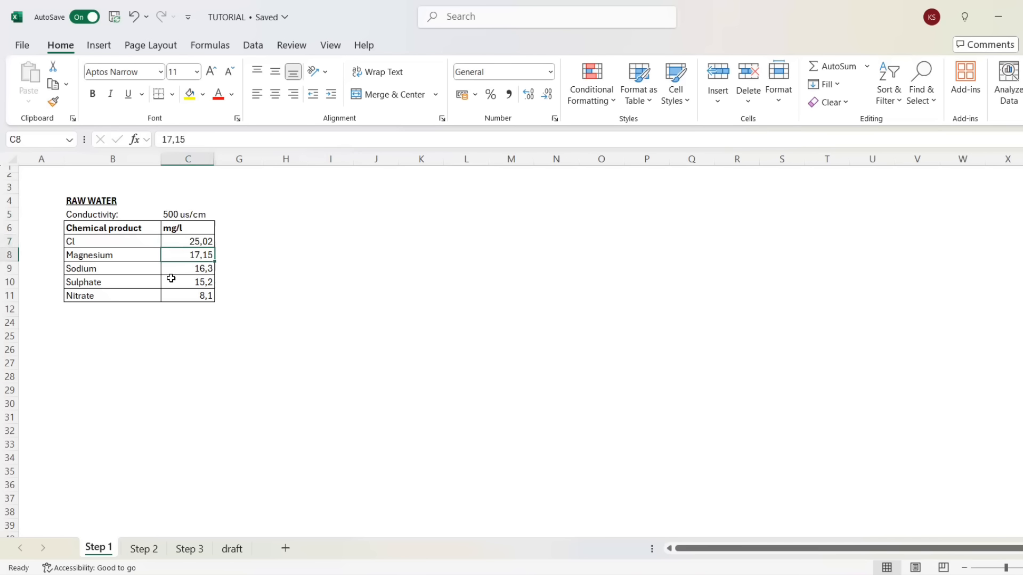
left_click(172, 270)
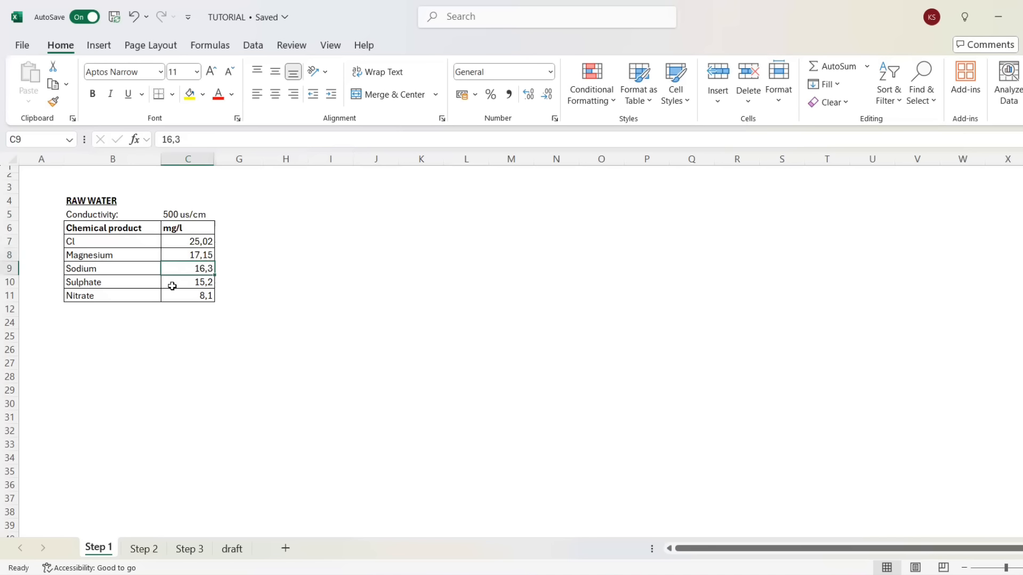
left_click(172, 286)
left_click(200, 296)
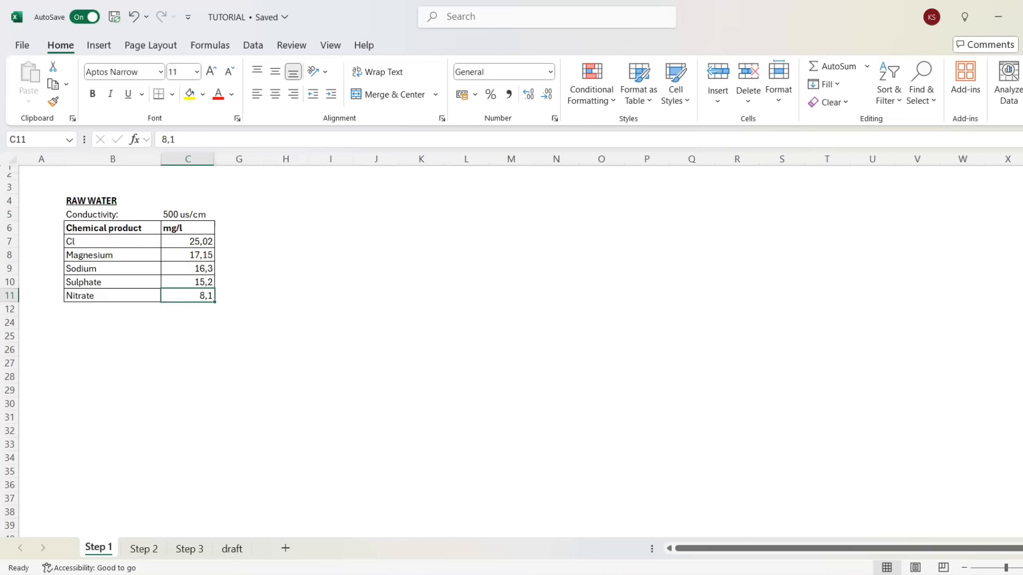
- Switch to DWSIM and place a material stream on the flowsheet with its input data open
mouse_move(674, 574)
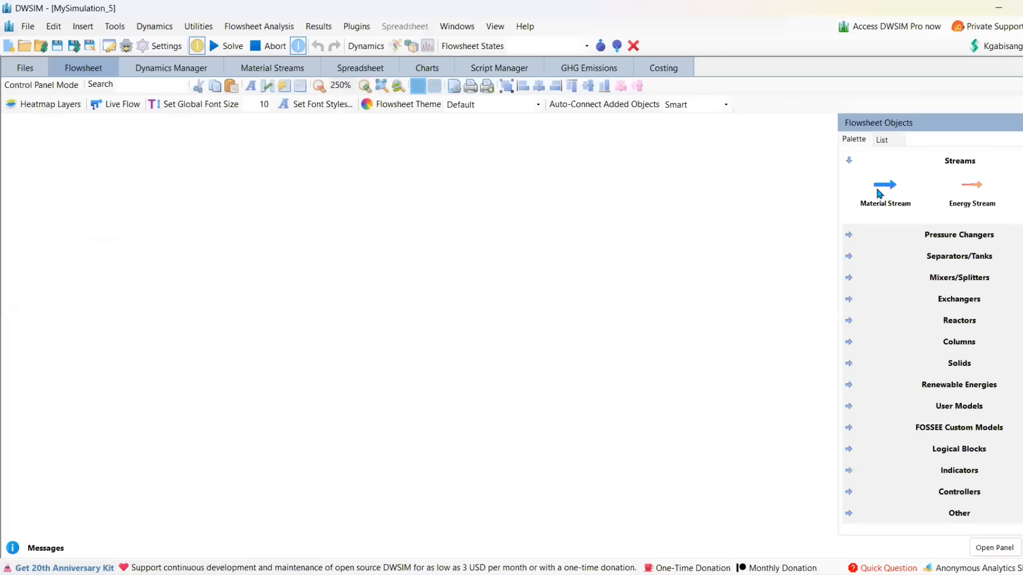
left_click_drag(885, 184, 186, 220)
left_click(195, 225)
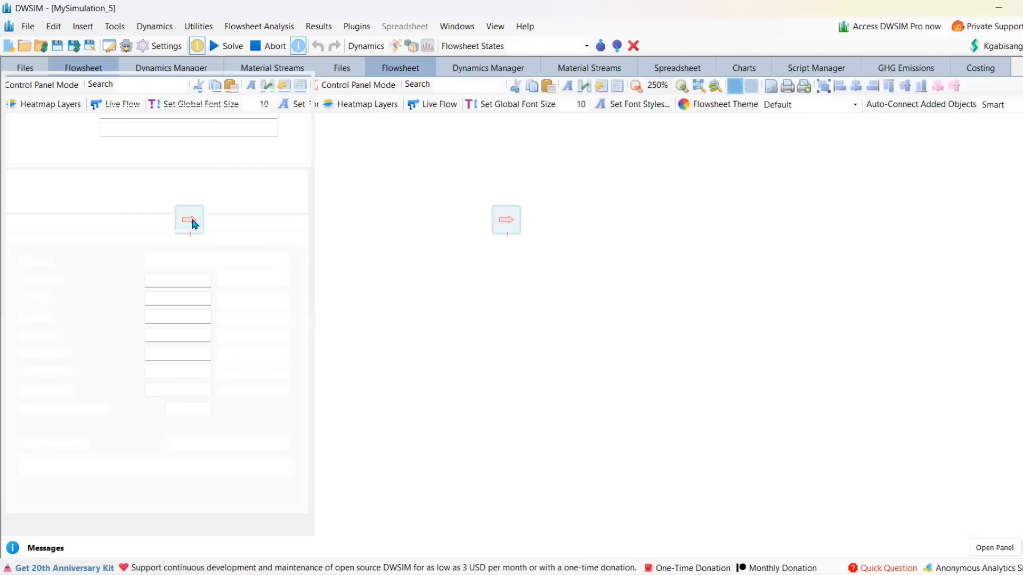
left_click(26, 223)
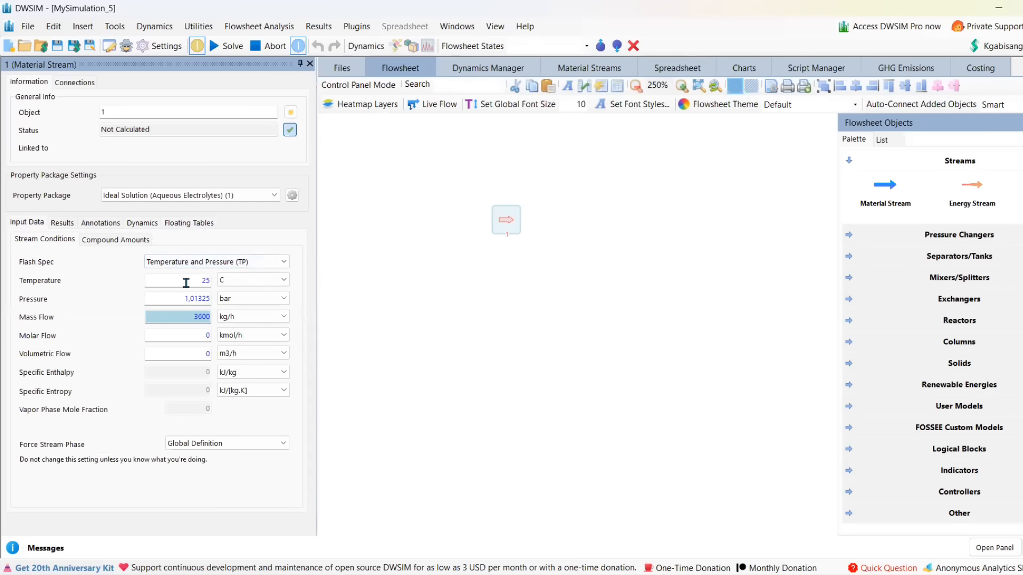
- Set the material stream's pressure to 2 bar and its mass flow to 7.57 kg/h
left_click_drag(186, 283, 208, 317)
type("2")
type("7")
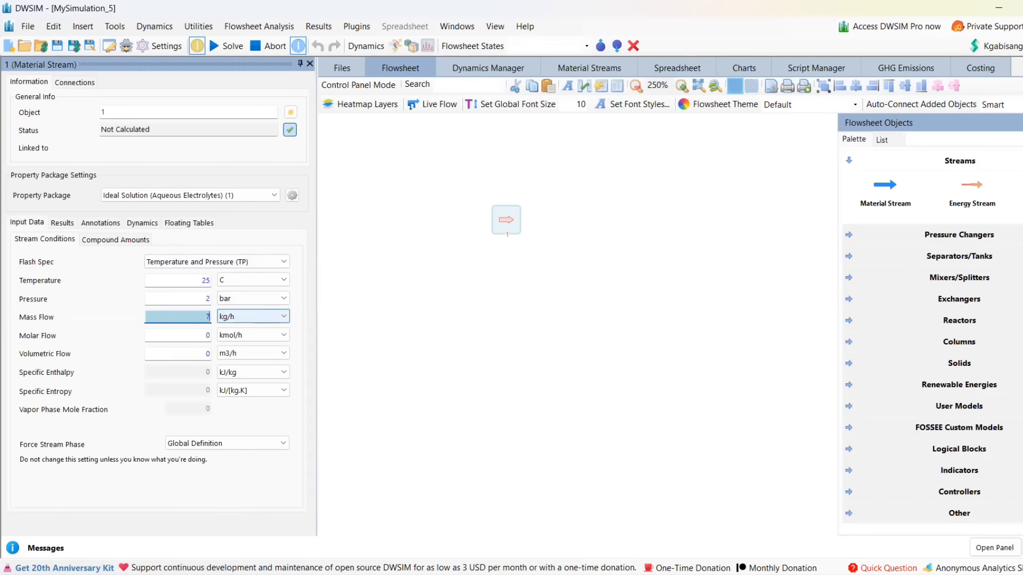
type(".57")
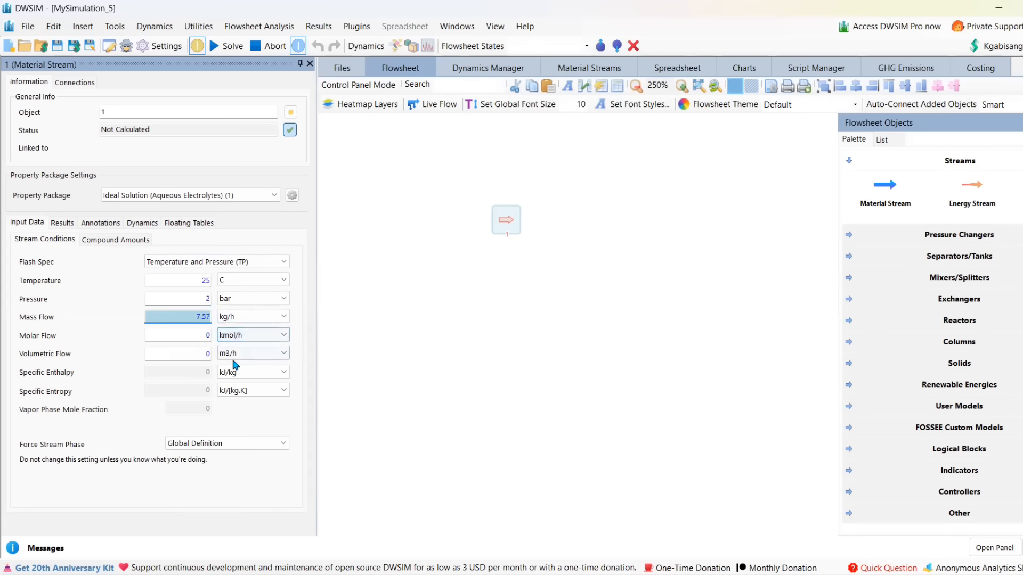
- Clear the stream's compound amounts, switch the basis to Molarities and look for a suitable solvent
left_click(115, 239)
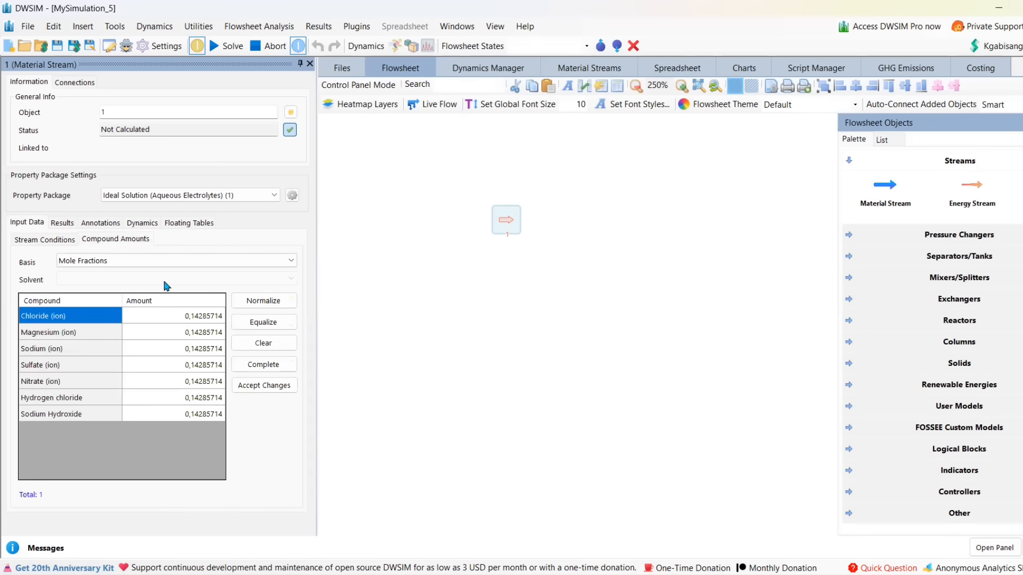
left_click(241, 345)
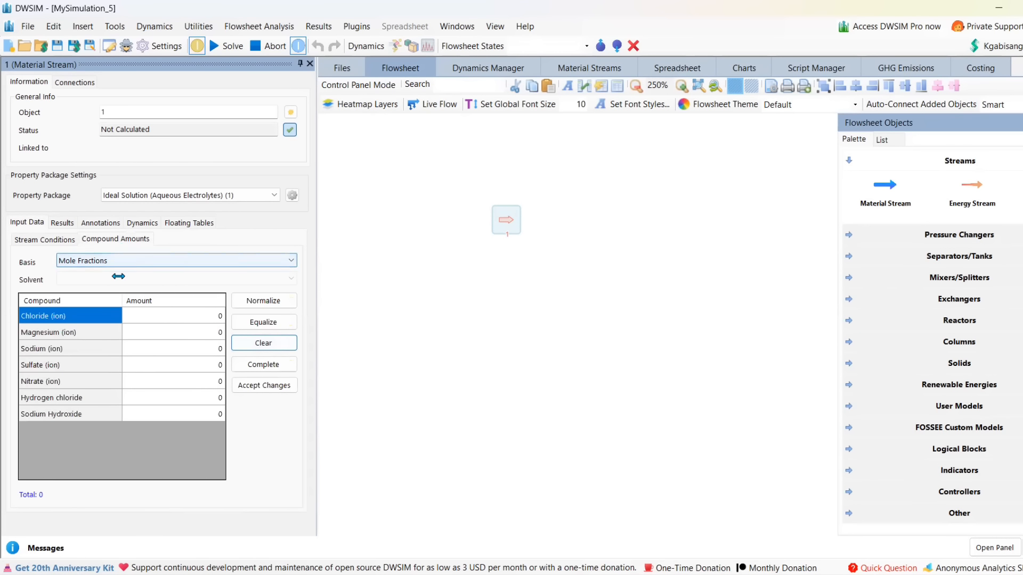
left_click(119, 262)
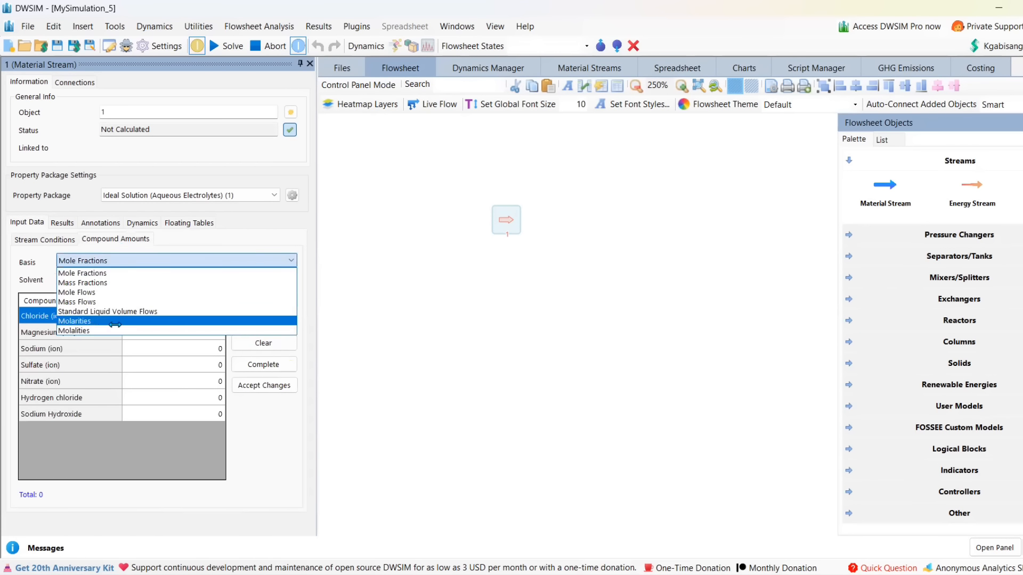
left_click(116, 321)
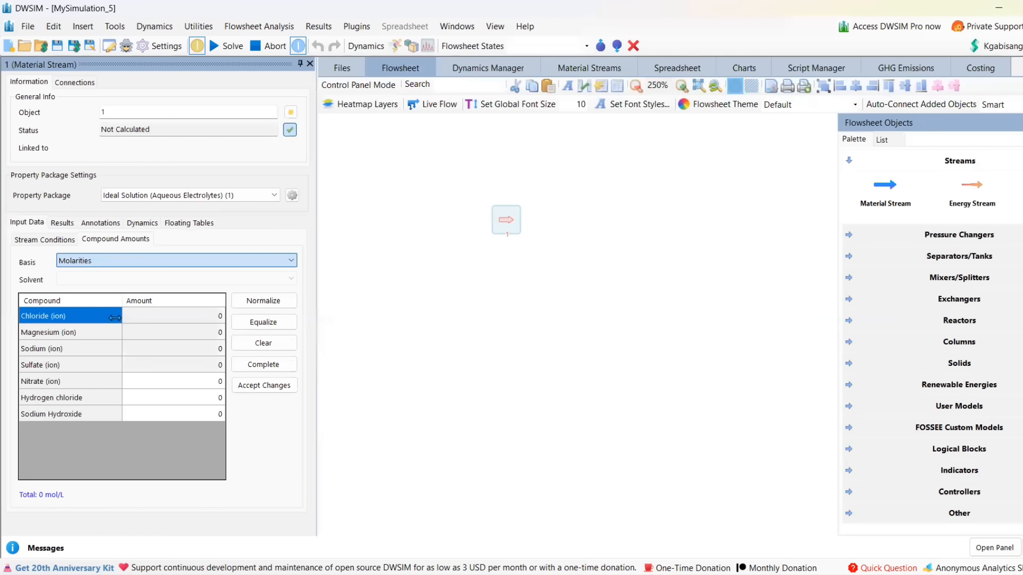
left_click(195, 316)
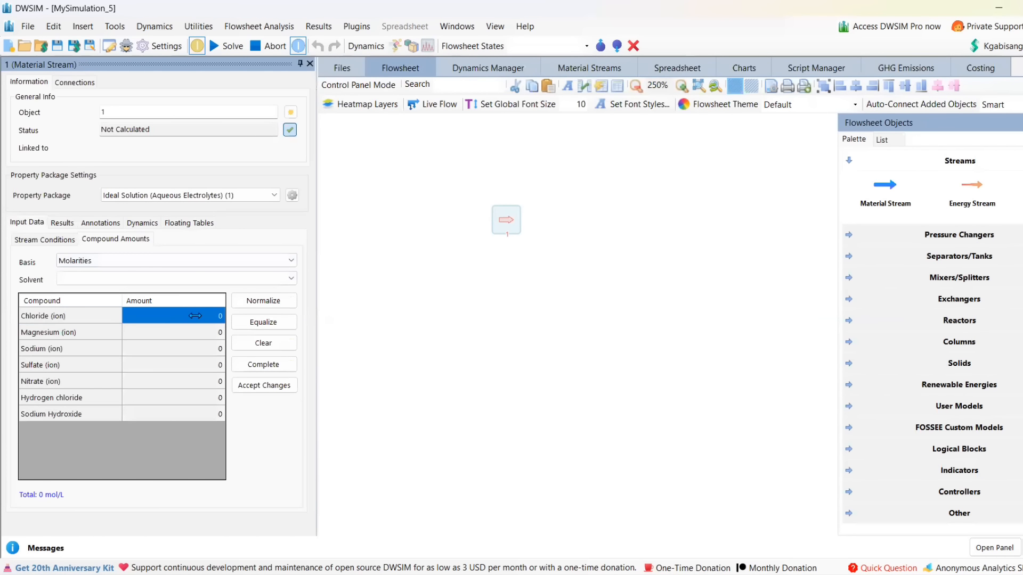
left_click(199, 278)
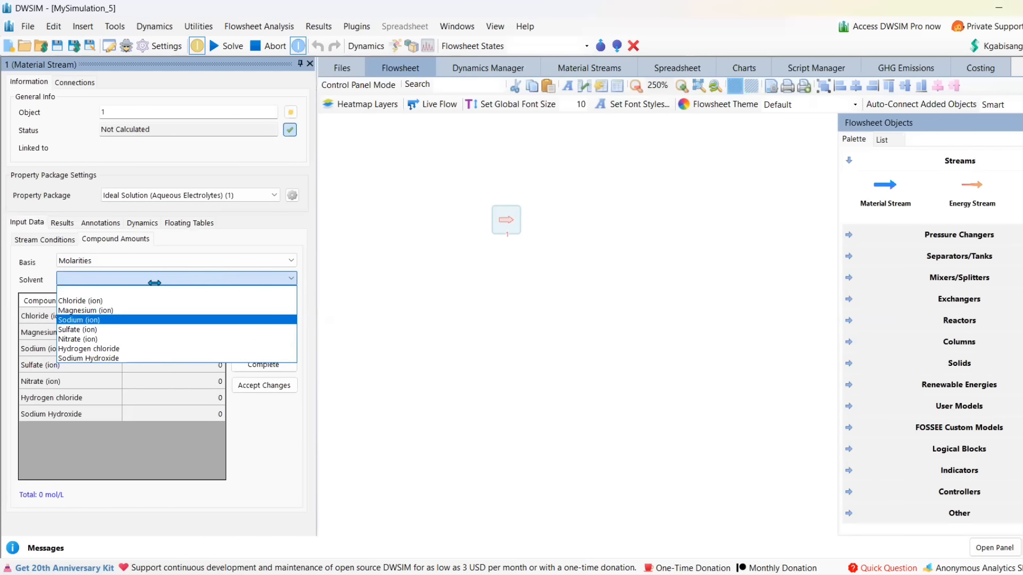
left_click(305, 259)
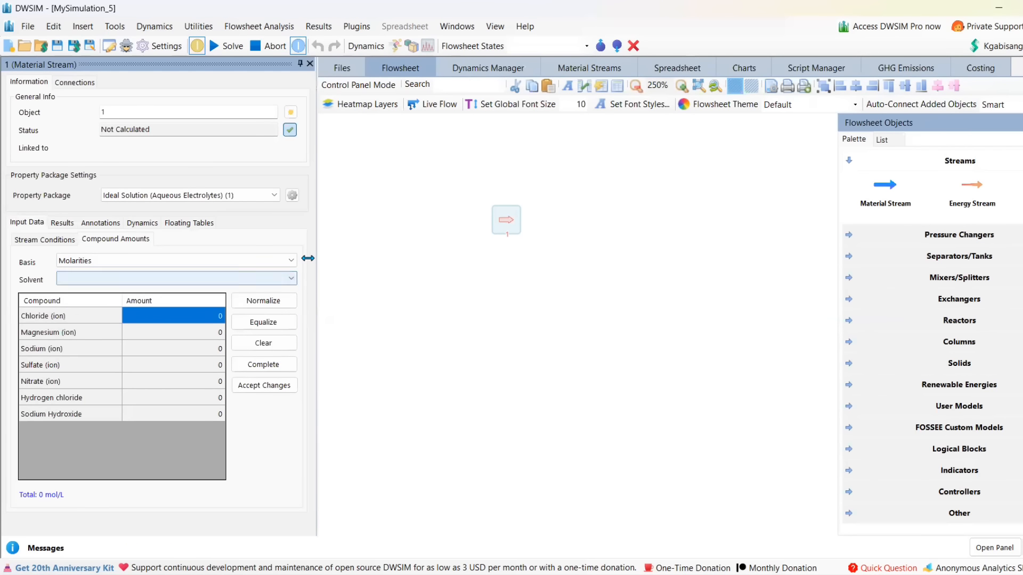
- Search the compounds in the simulation settings for h2o
left_click(160, 48)
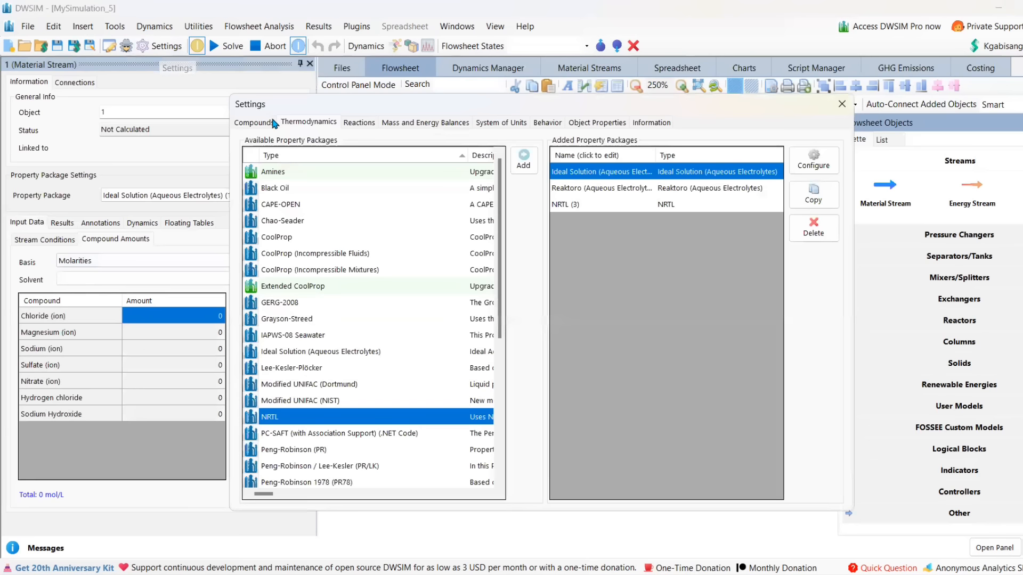
left_click(241, 122)
left_click(368, 403)
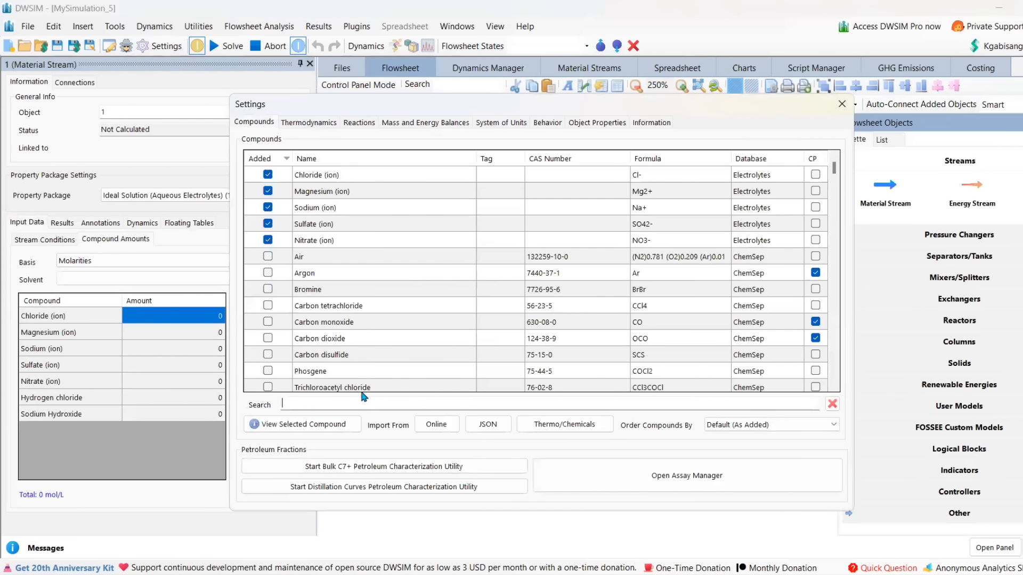
type("h")
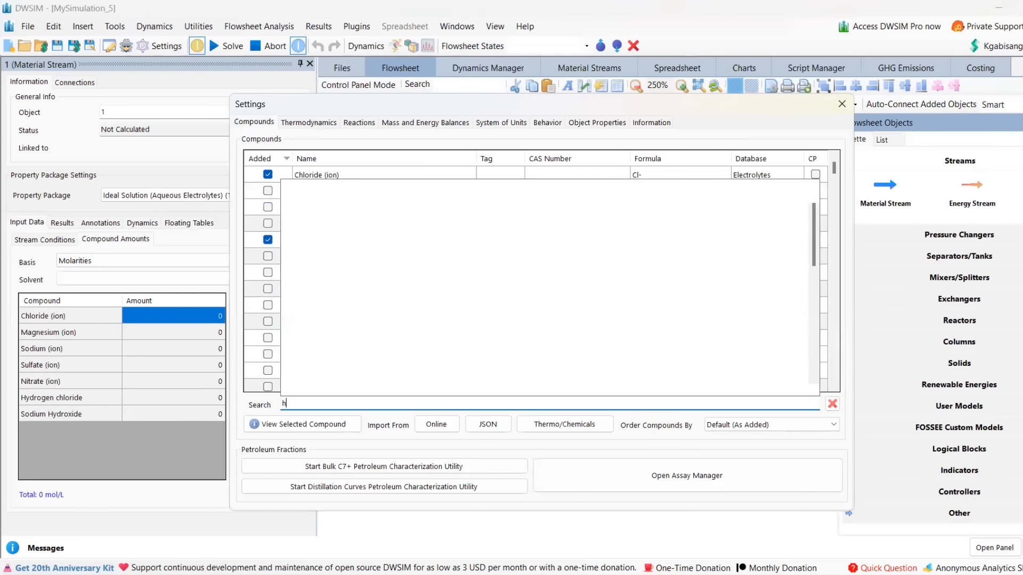
type("20")
type("4S")
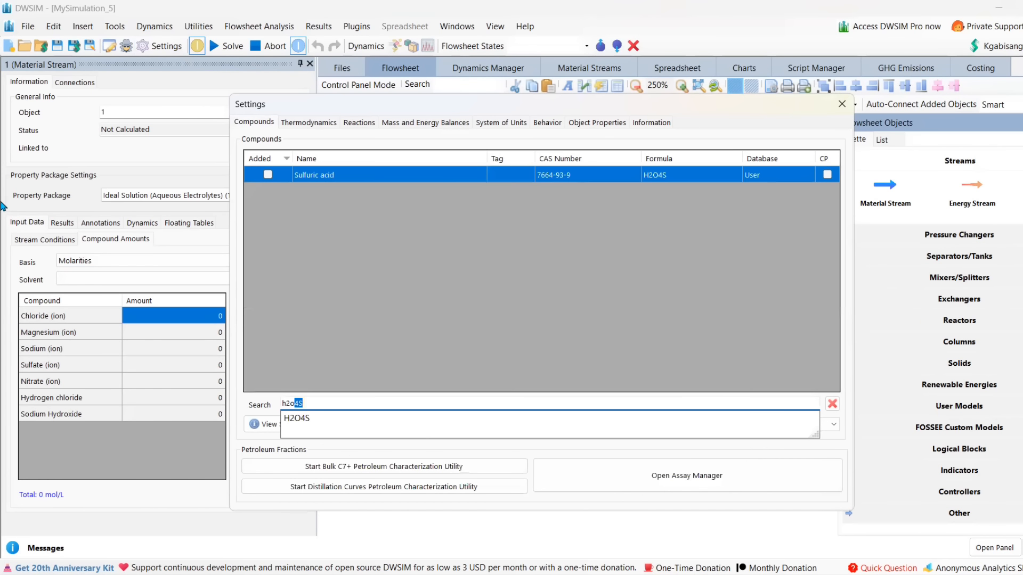
key("BackSpace")
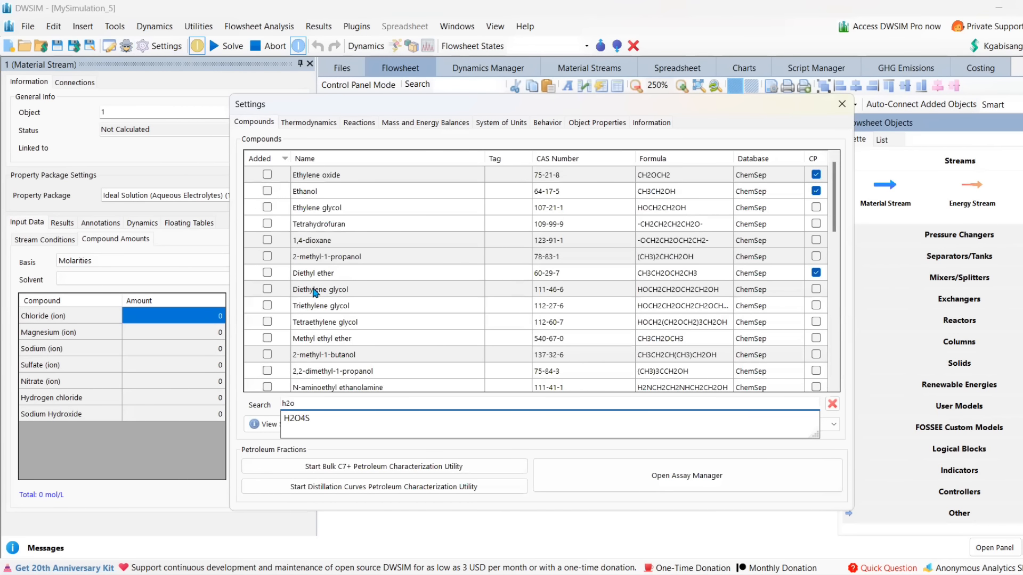
- Find Water by name, add the ChemSep compound to the simulation and close the settings
key("BackSpace")
key("BackSpace")
key("BackSpace")
type("water")
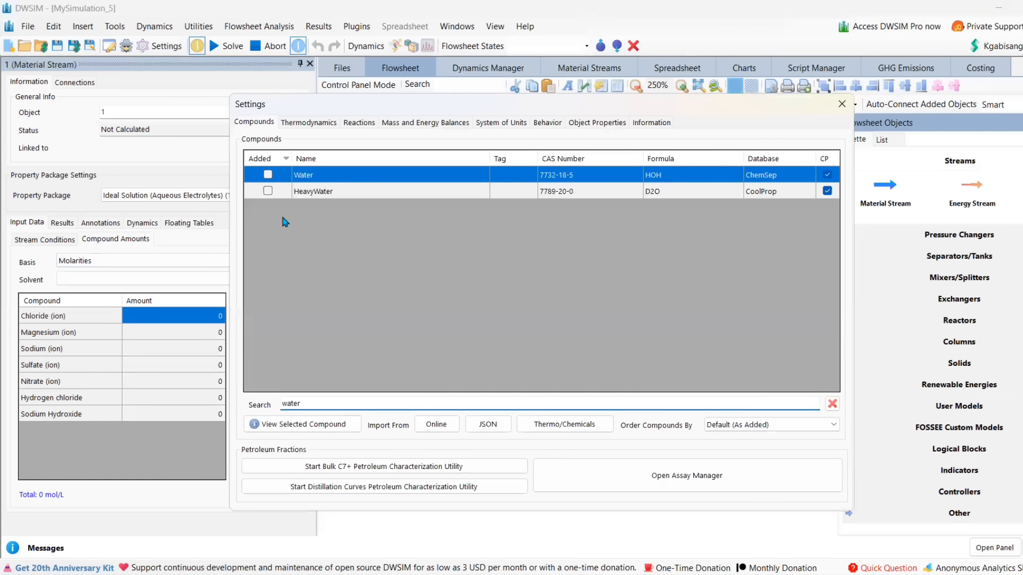
left_click(267, 175)
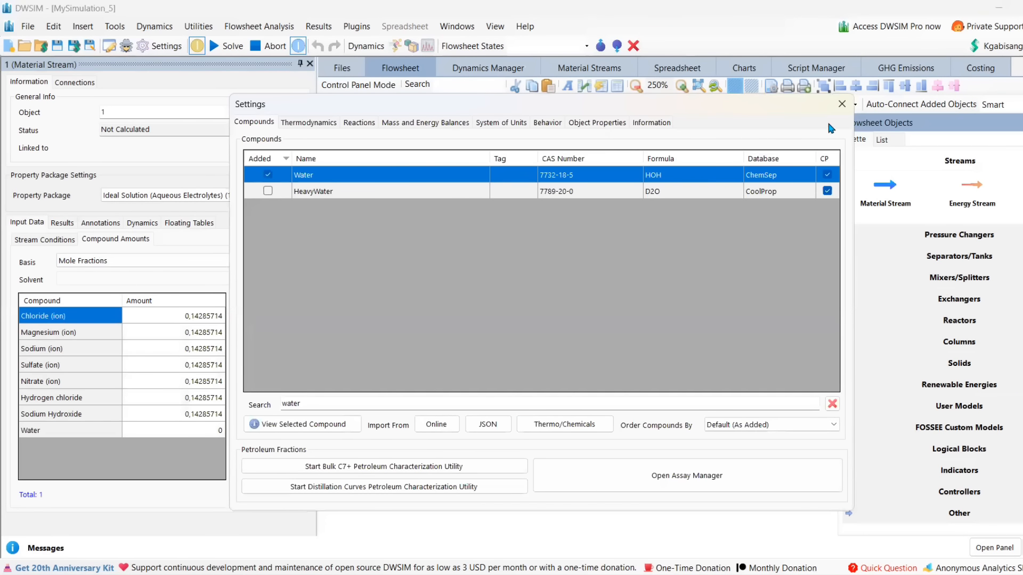
left_click(842, 103)
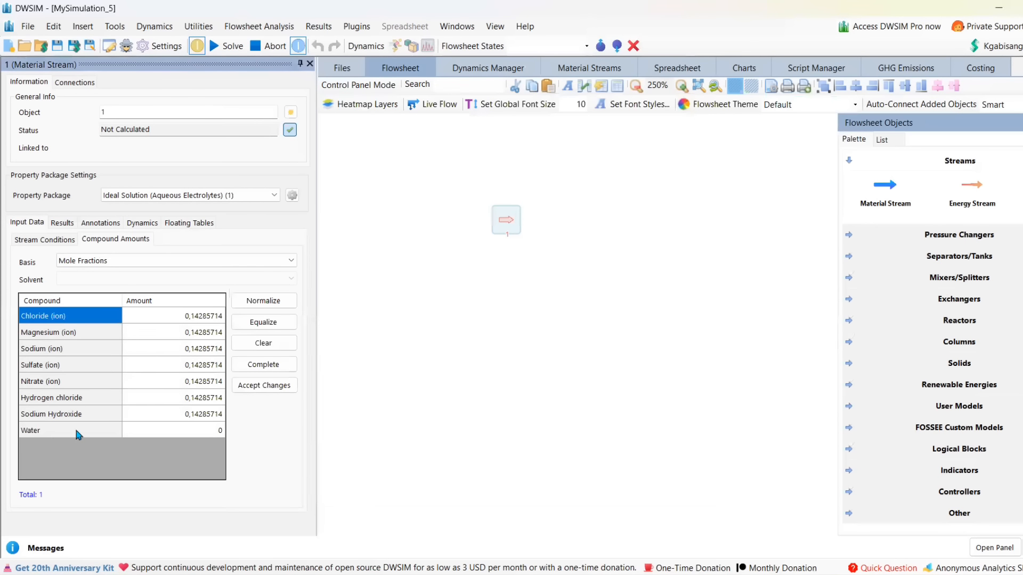
- Clear the stream's compound amounts, set the basis to Molarities and choose Water as the solvent
left_click(248, 343)
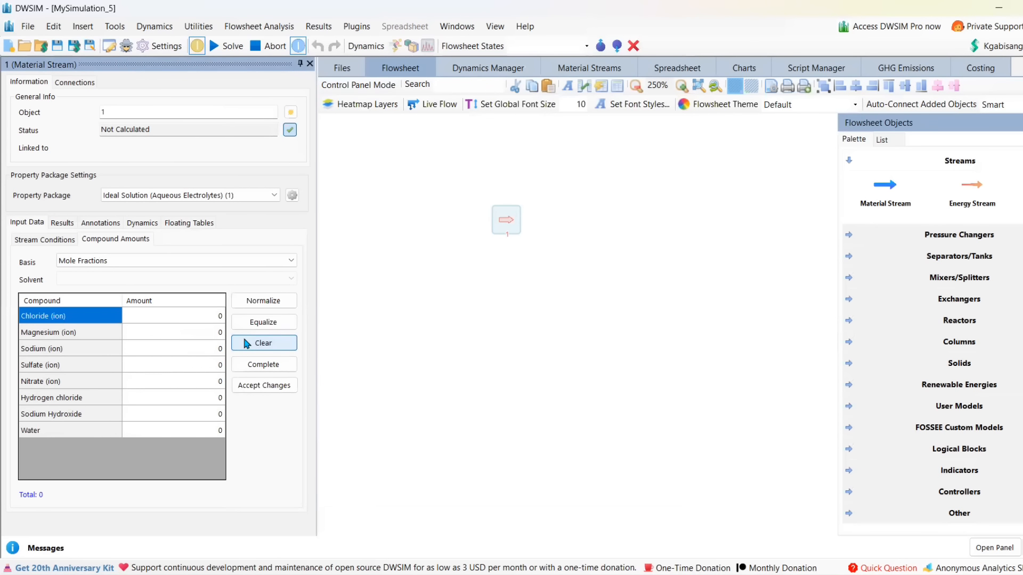
left_click(88, 261)
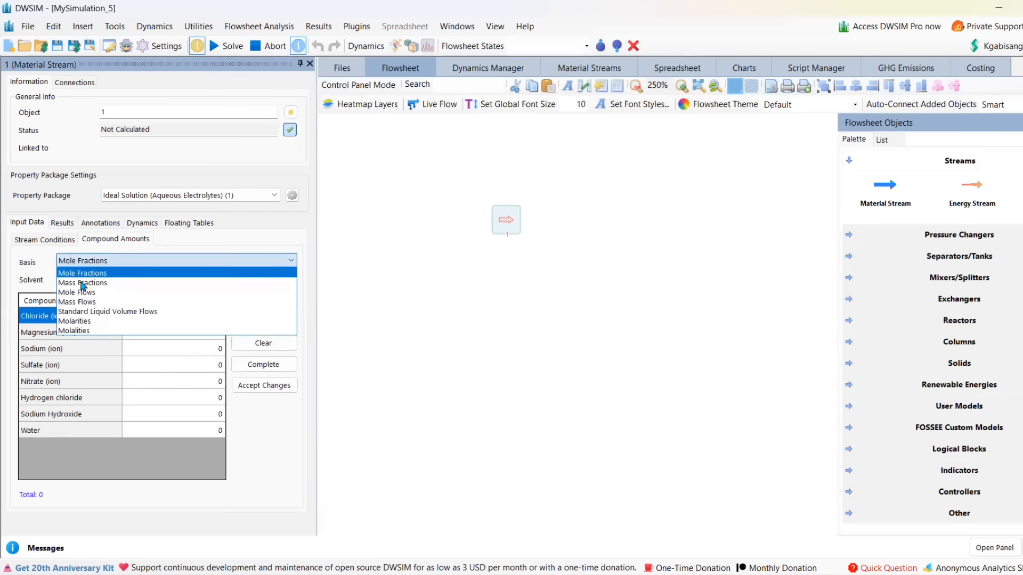
left_click(91, 321)
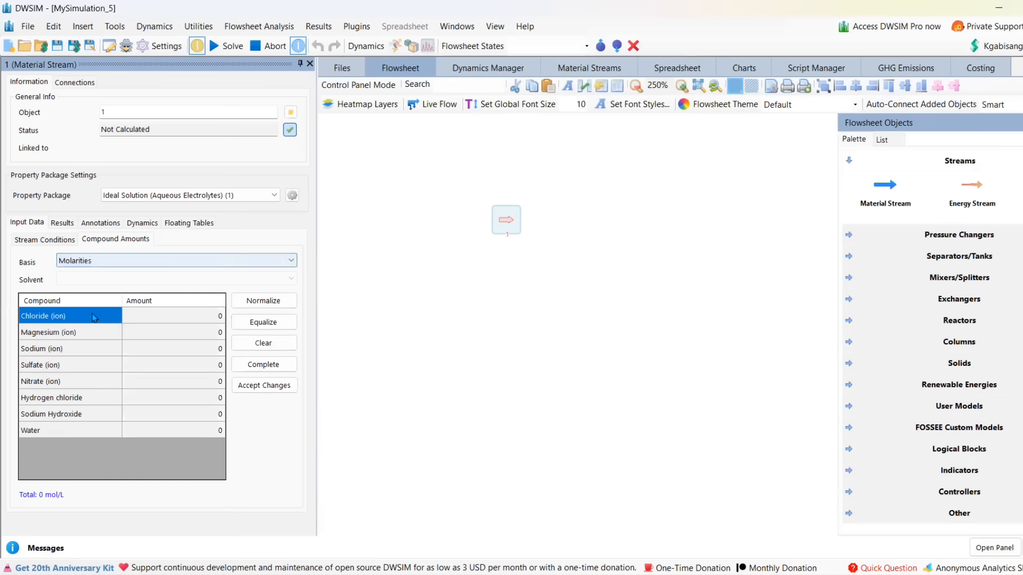
left_click(98, 279)
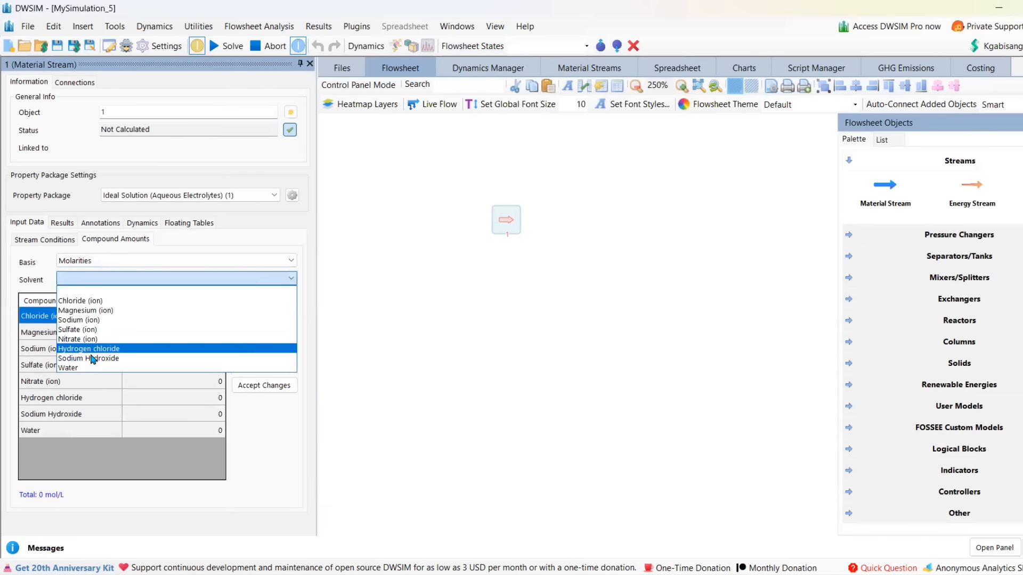
left_click(94, 369)
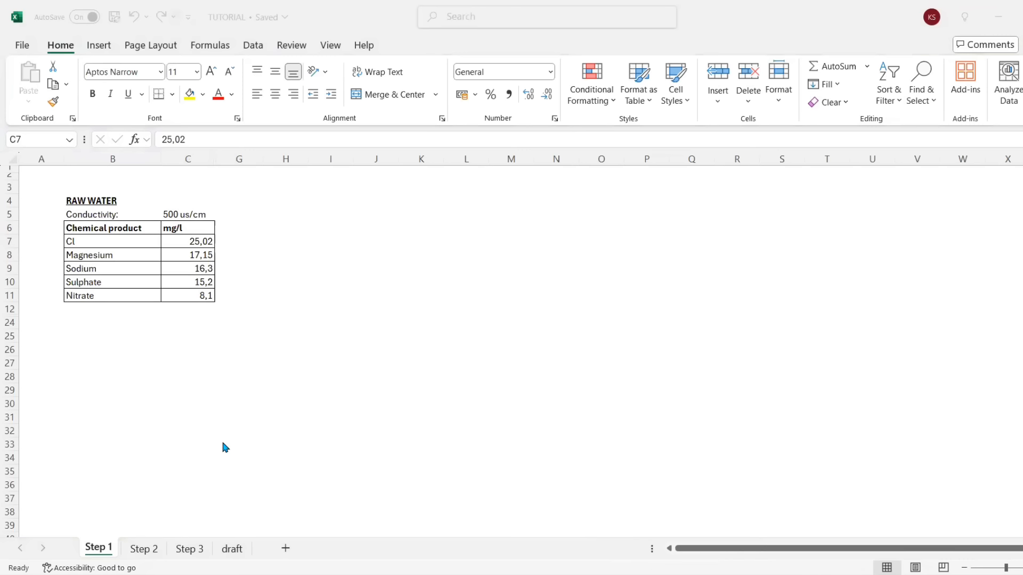
- Check the stream's compound amounts in DWSIM, and return to Excel to open the Step 2 sheet
mouse_move(340, 518)
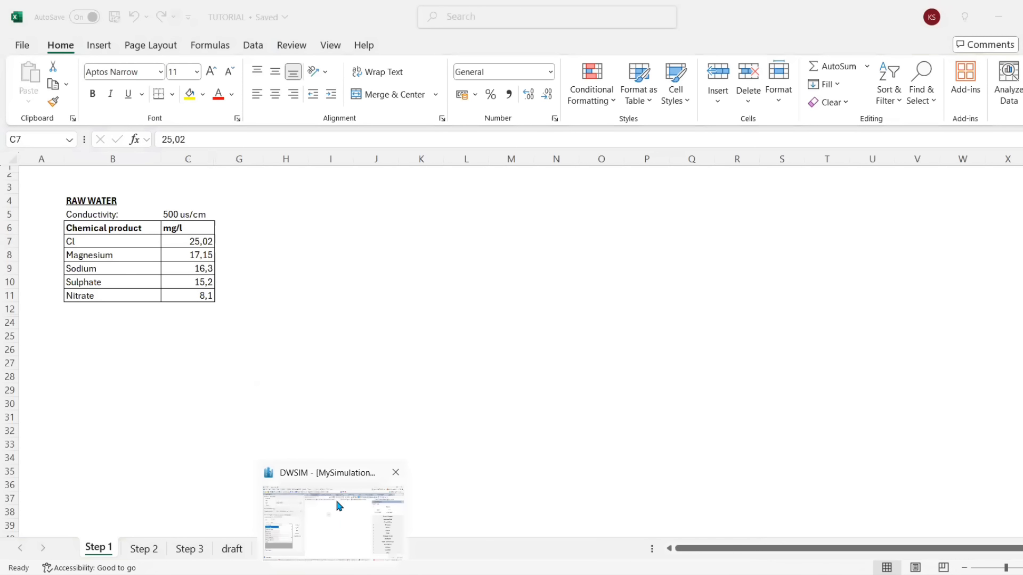
left_click(335, 498)
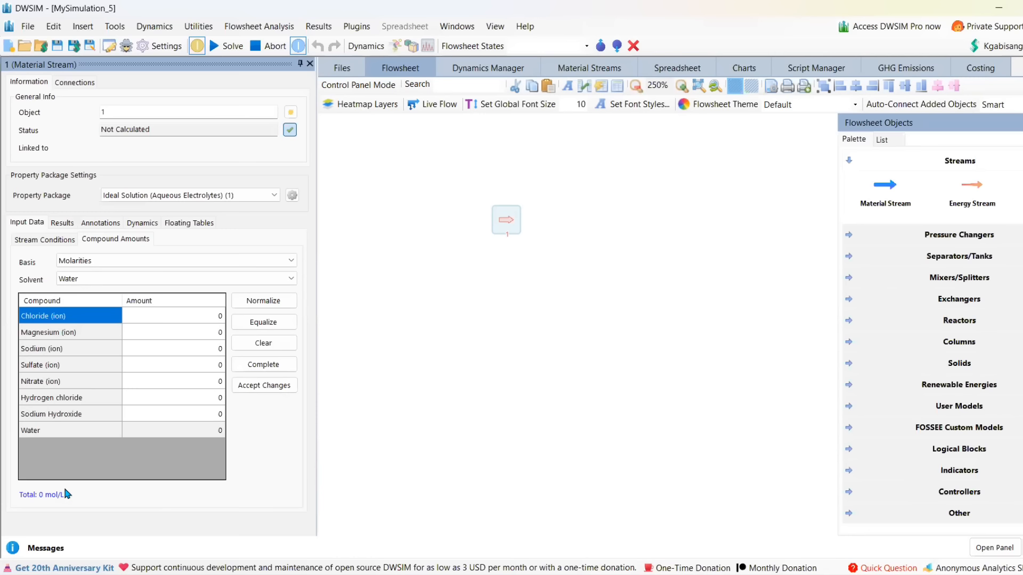
mouse_move(457, 574)
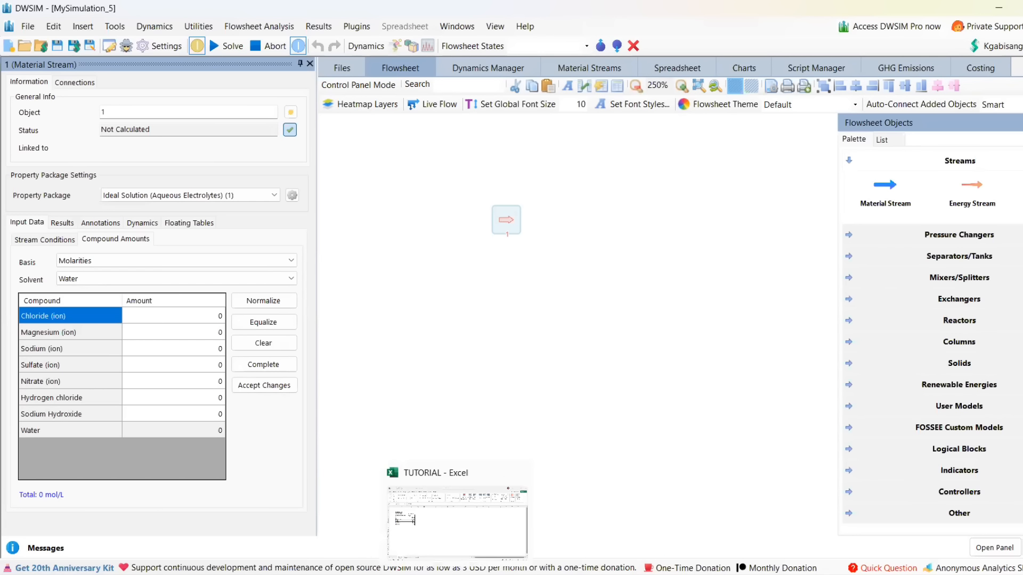
left_click(468, 498)
left_click(144, 549)
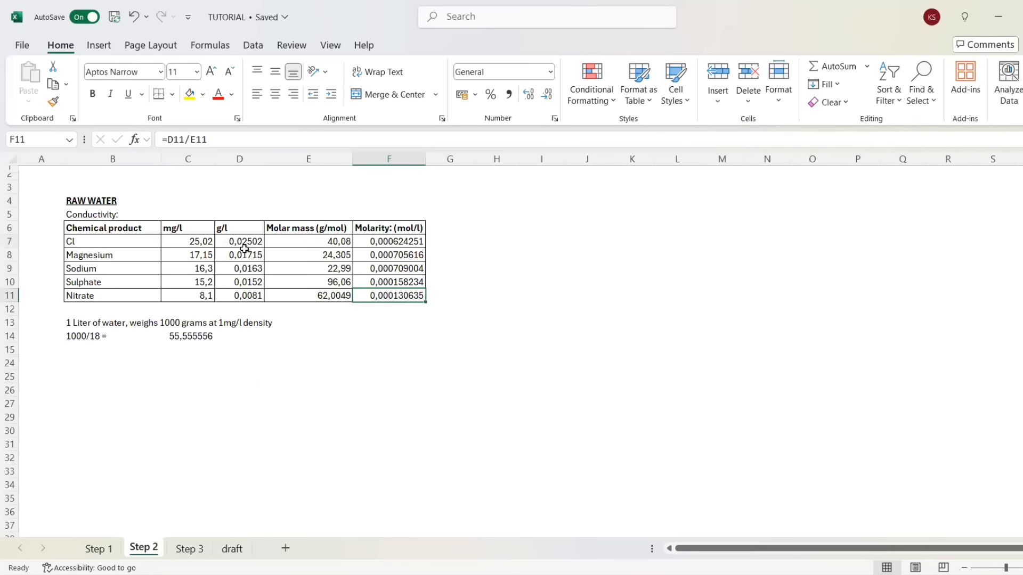
- Examine how the Cl row derives g/l from mg/l and molarity from g/l and molar mass
left_click(196, 243)
left_click(243, 239)
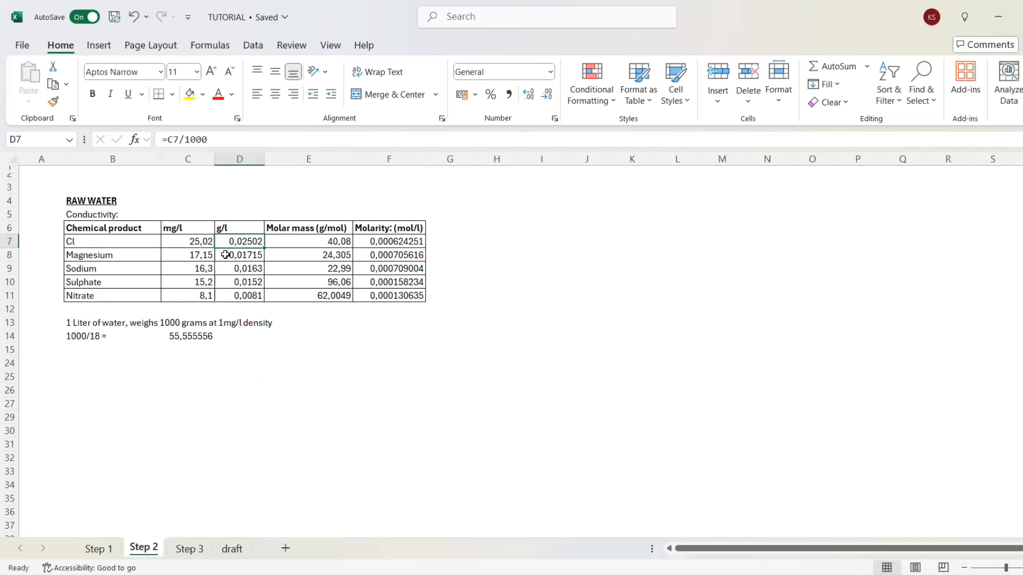
left_click(301, 239)
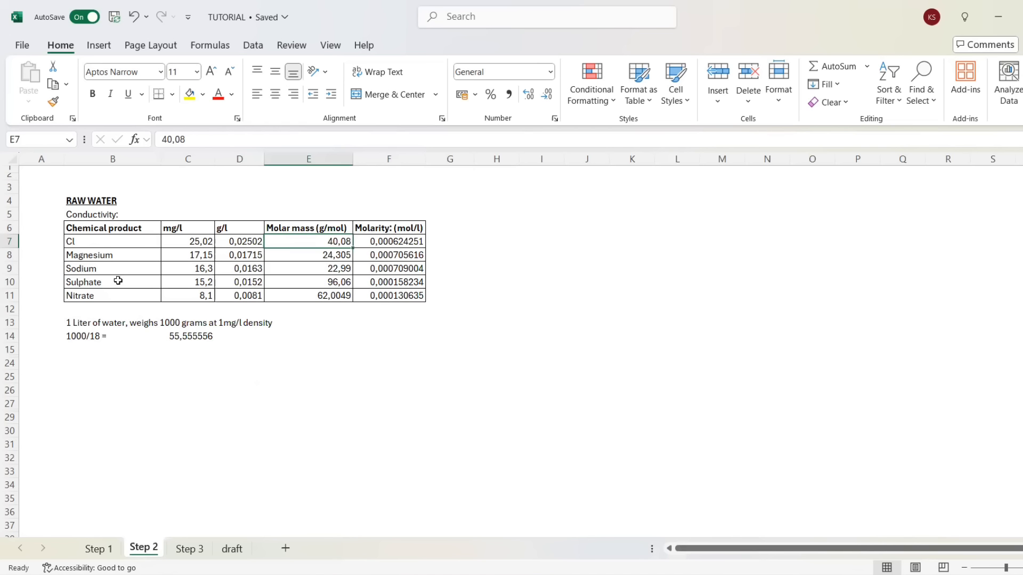
left_click(365, 244)
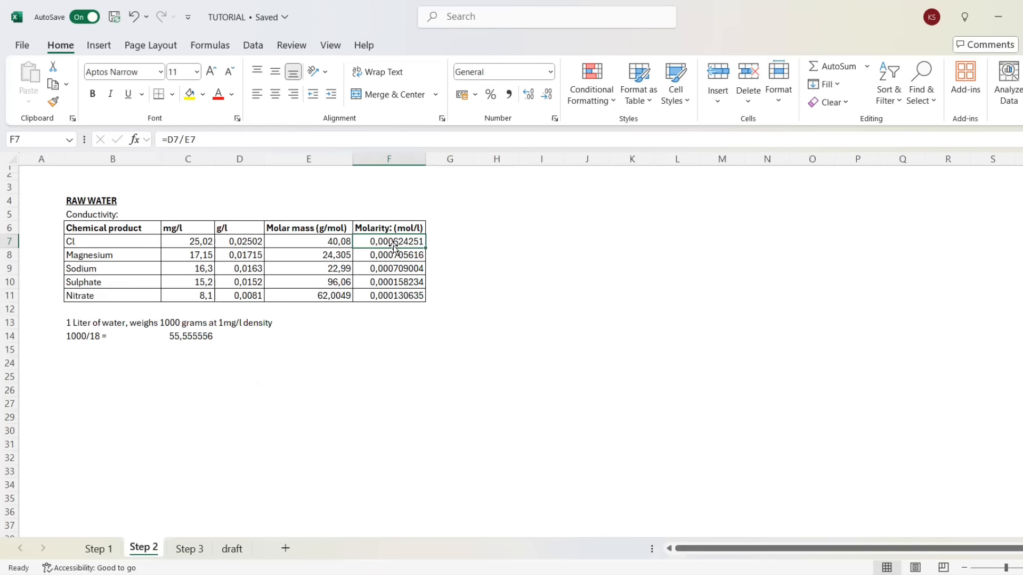
left_click(254, 245)
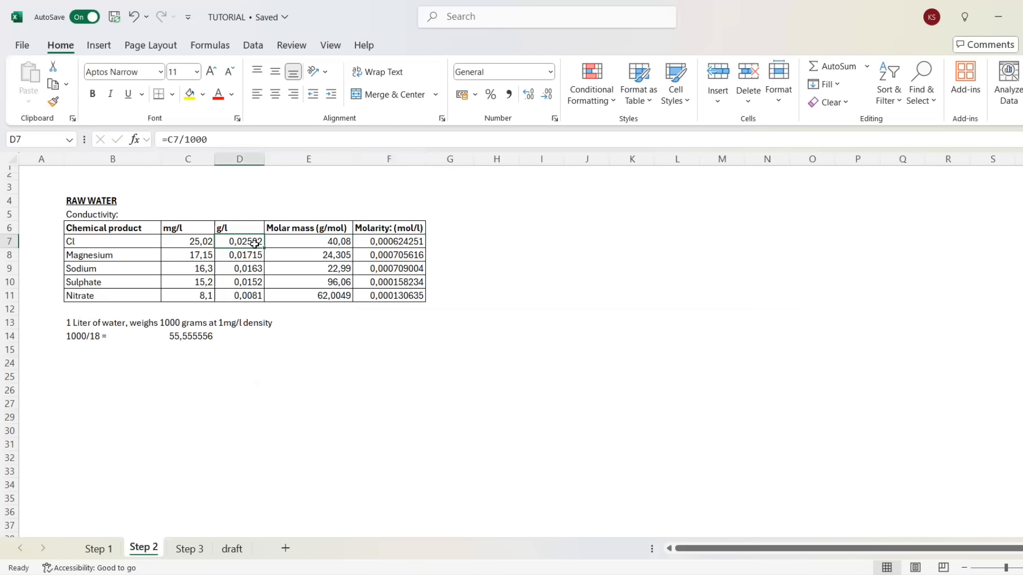
left_click(298, 243)
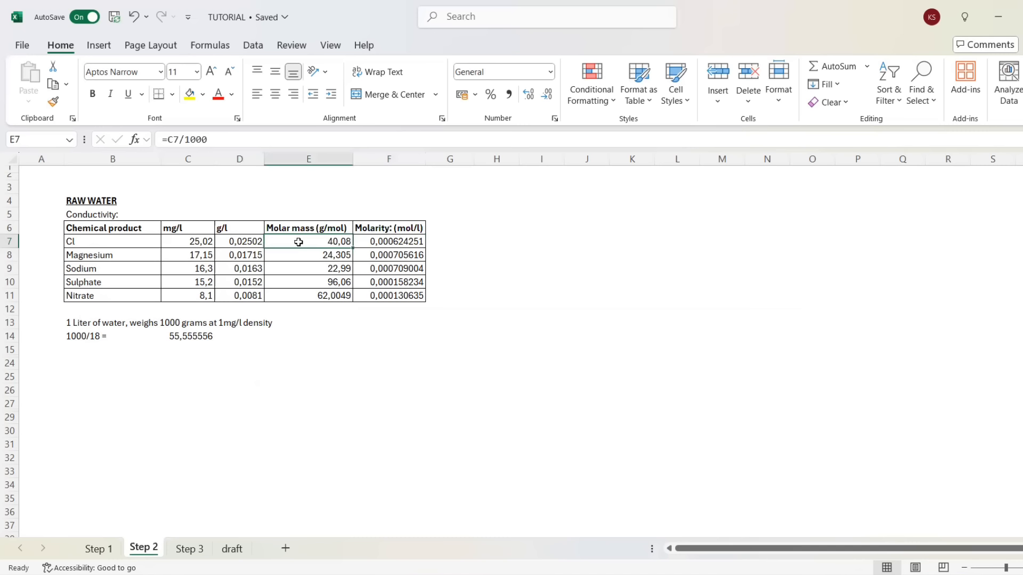
left_click(261, 243)
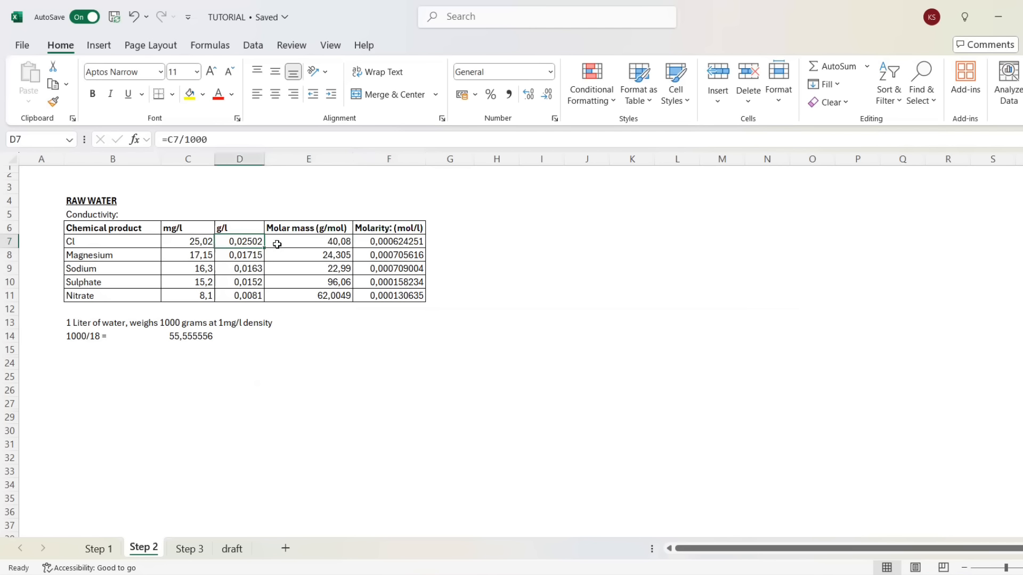
left_click(276, 244)
left_click(385, 244)
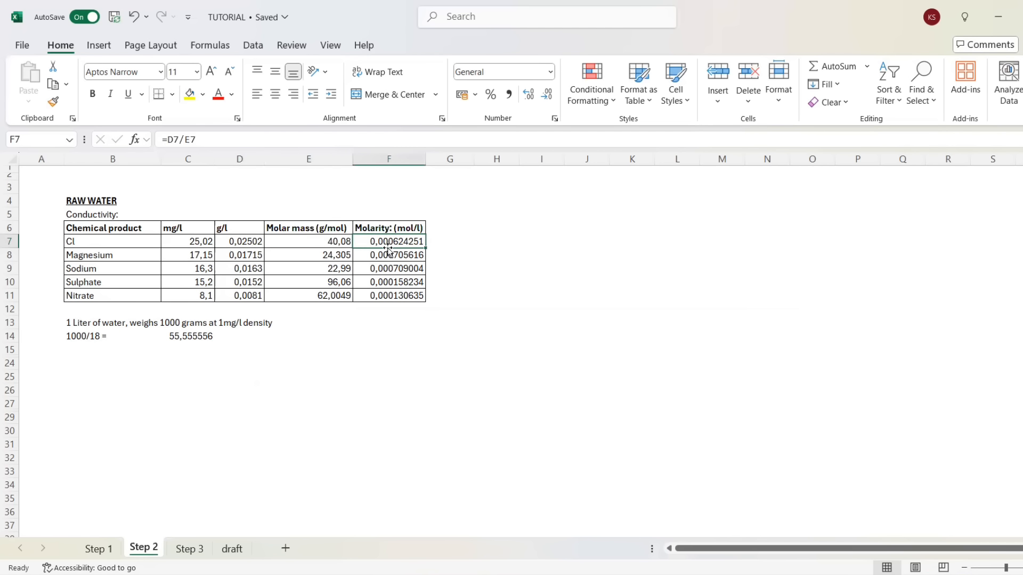
left_click(439, 251)
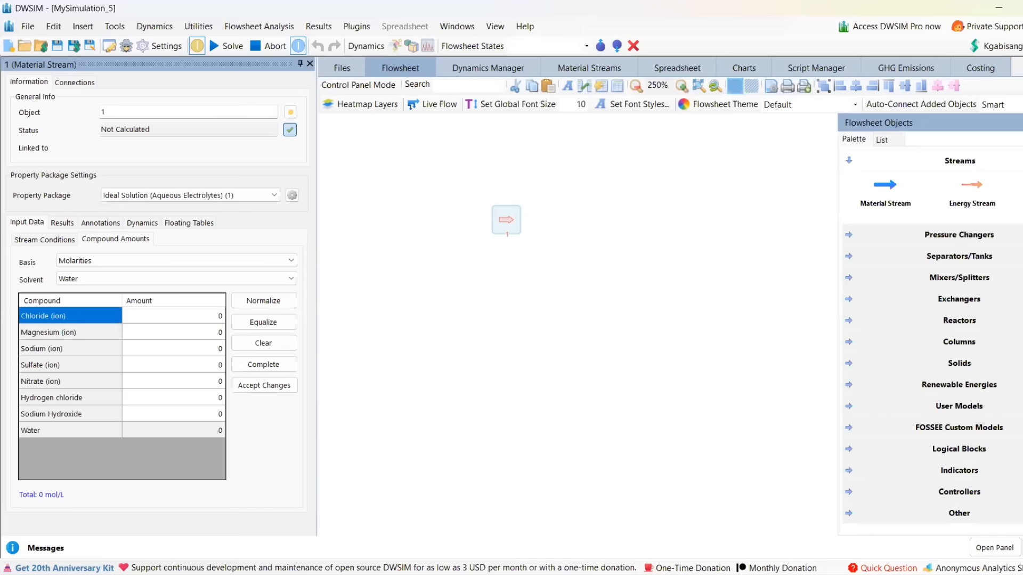
- Switch back to Excel and review the molarity formulas from the Cl row down to Nitrate
left_click(455, 539)
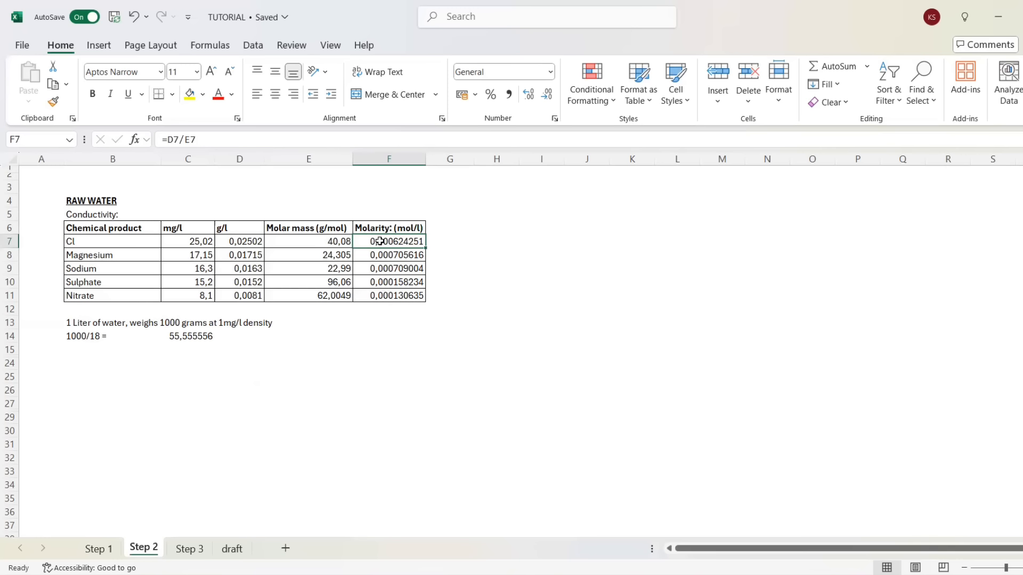
key("Down")
key("Down")
key("Down")
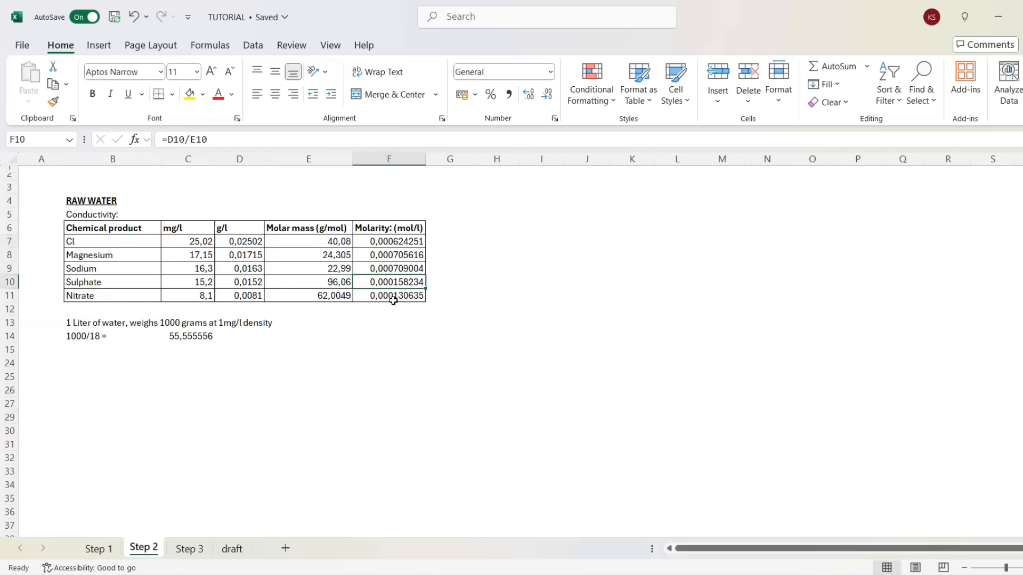
key("Down")
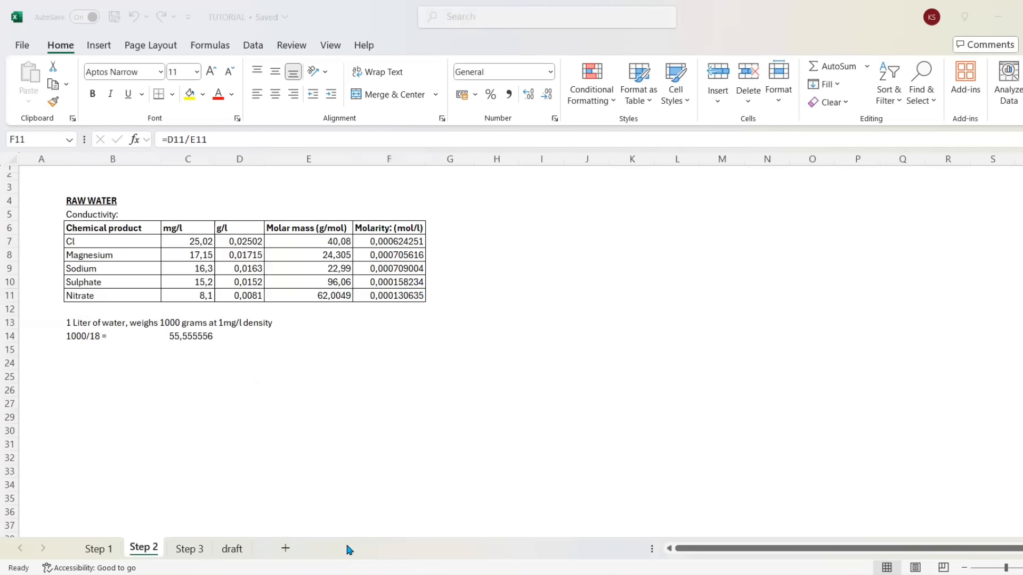
- Switch to DWSIM, clear and accept the stream's compound amounts, and set the basis to Molarities
left_click(373, 518)
left_click(151, 315)
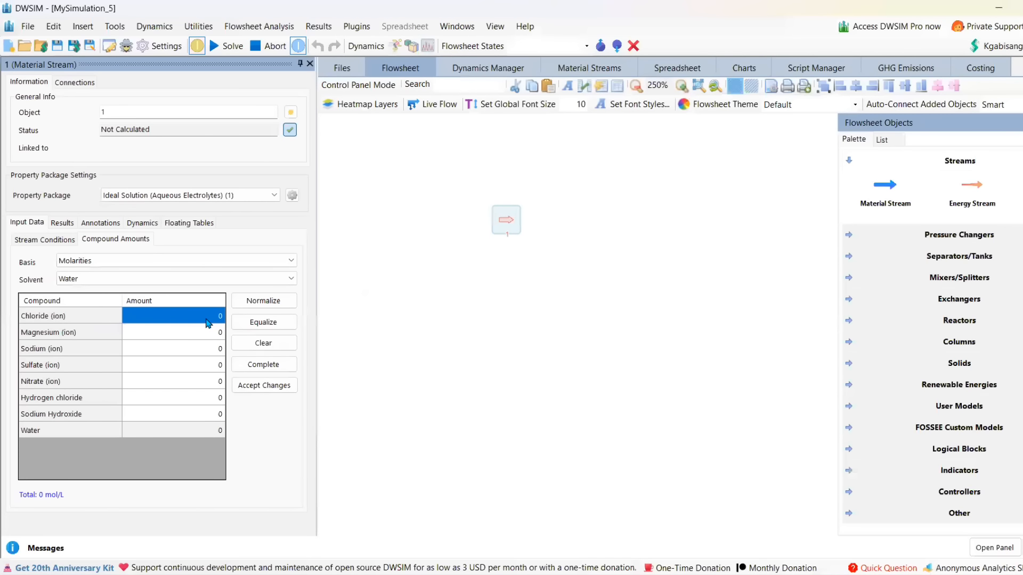
left_click(263, 343)
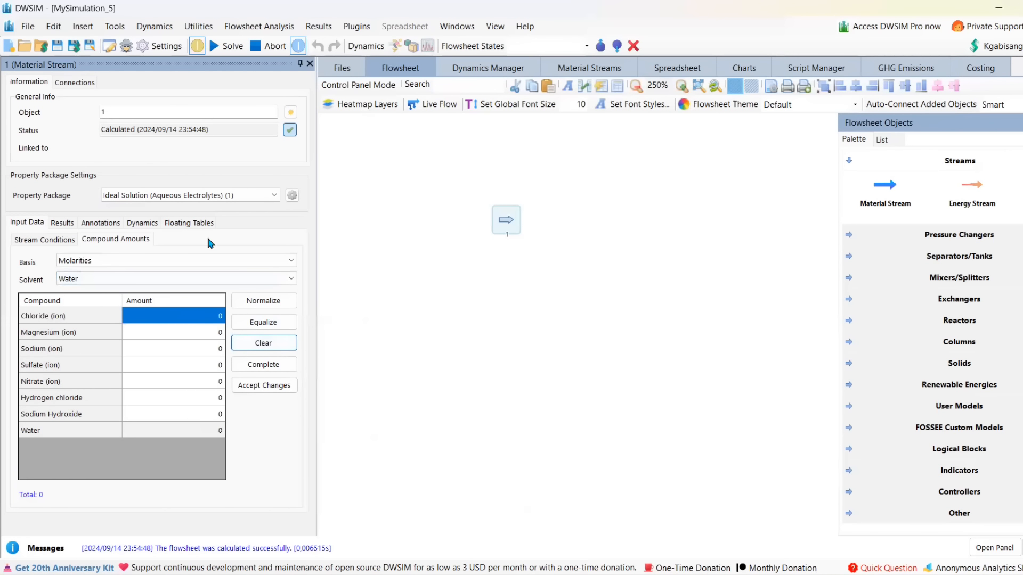
left_click(258, 387)
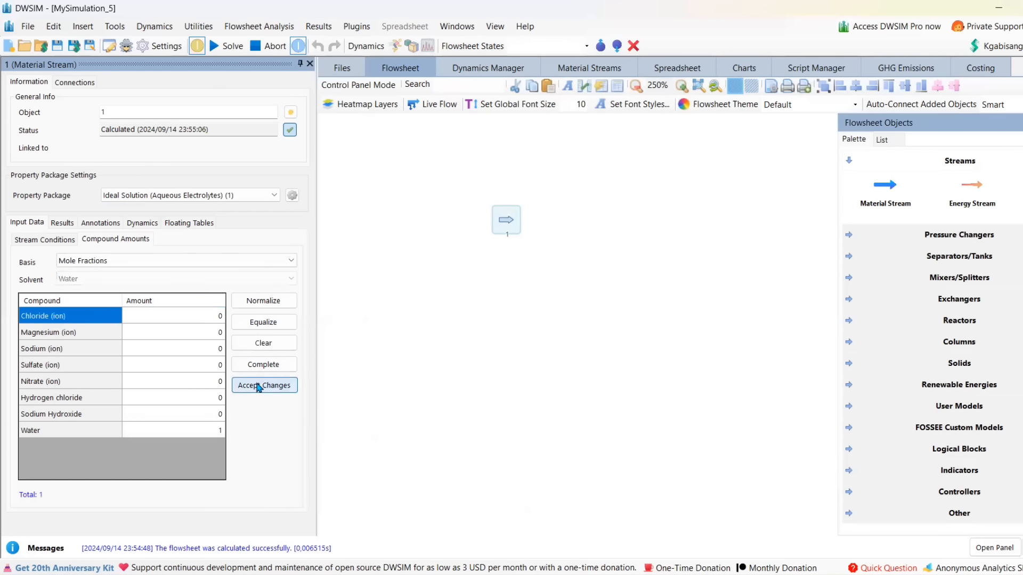
left_click(128, 261)
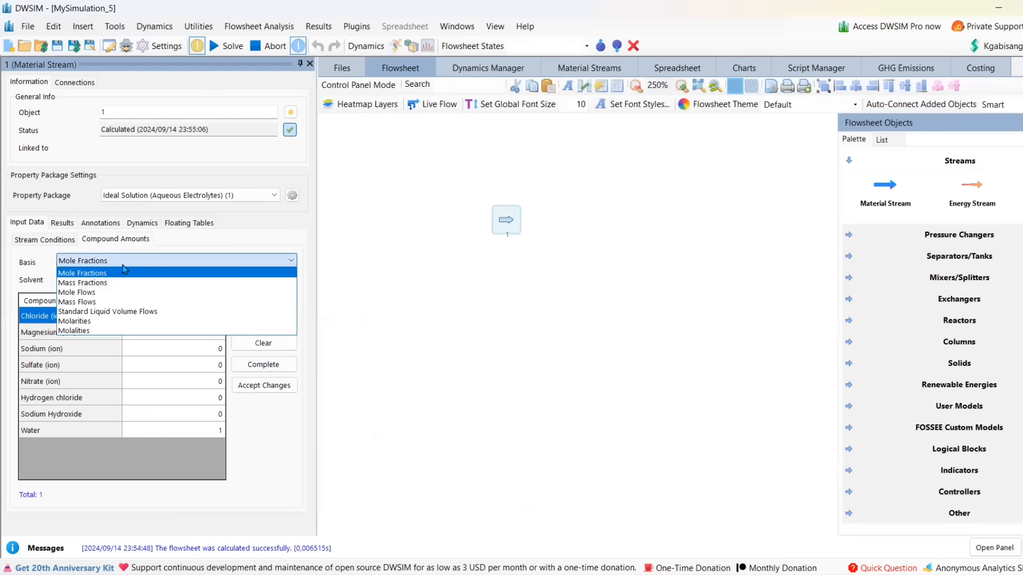
left_click(123, 322)
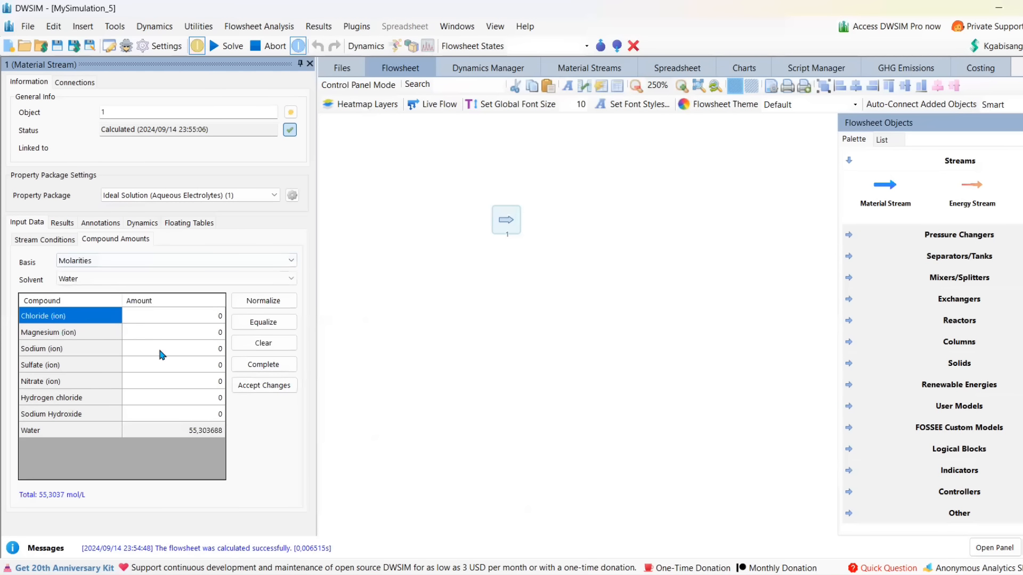
- Enter and accept the ion molarities: chloride 0,000624251, magnesium 0,000705616, sodium 0,000709004, sulfate 0,000158234 and nitrate 0,000130635
left_click(162, 317)
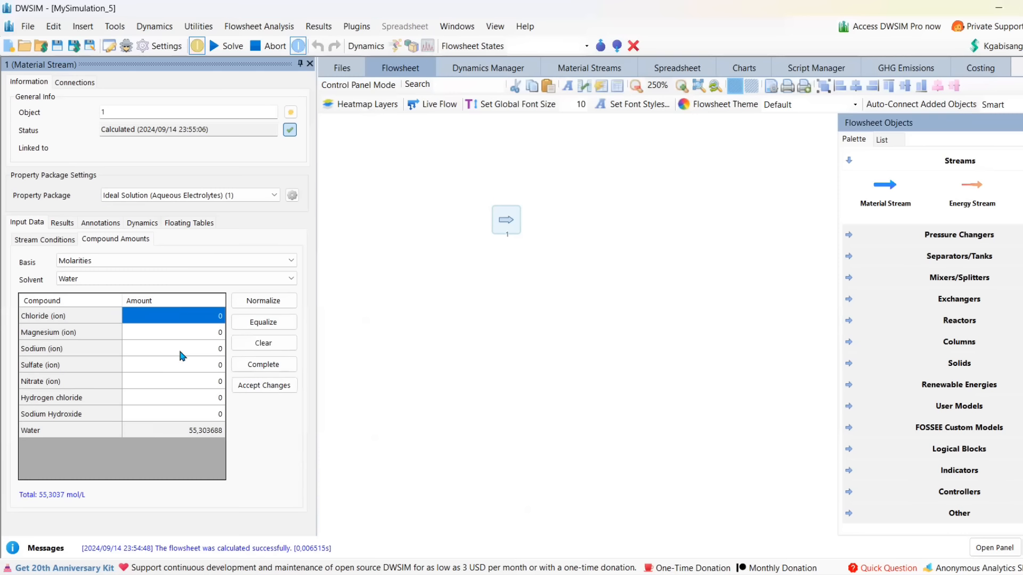
key("ctrl+v")
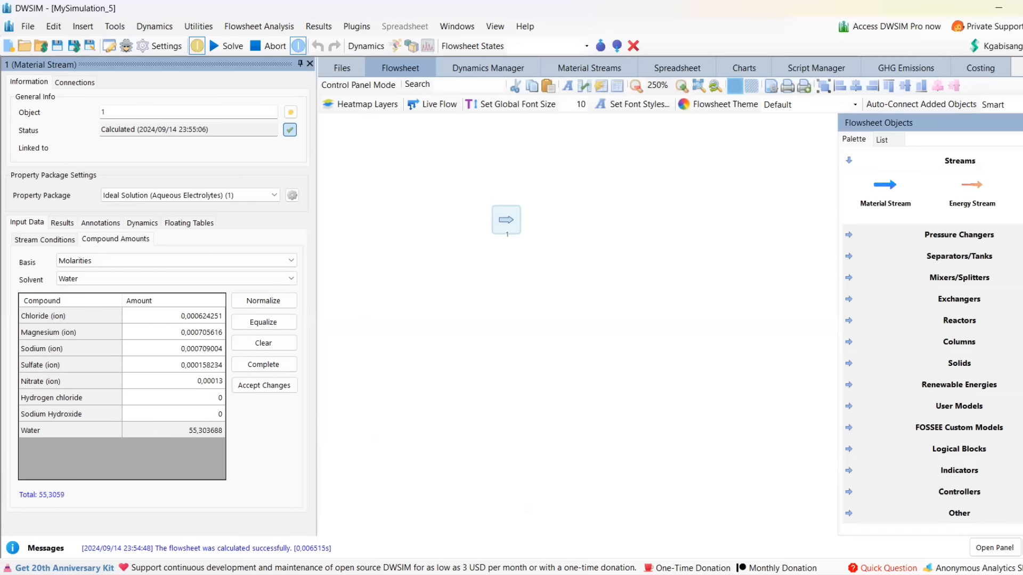
type("0635")
key("Return")
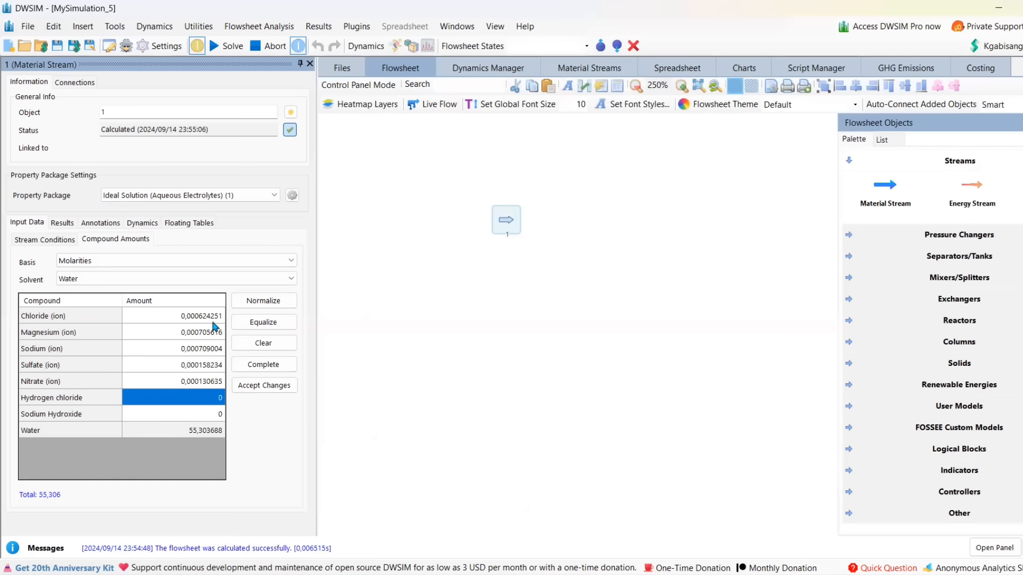
left_click(277, 388)
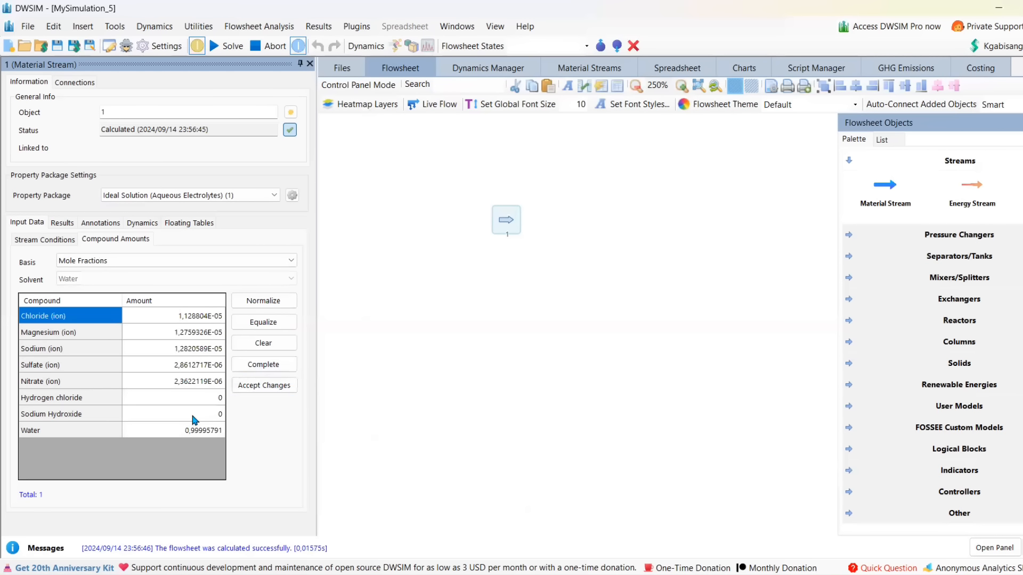
- Set the stream's composition basis back to Molarities and switch to the molarity table in Excel
left_click(113, 261)
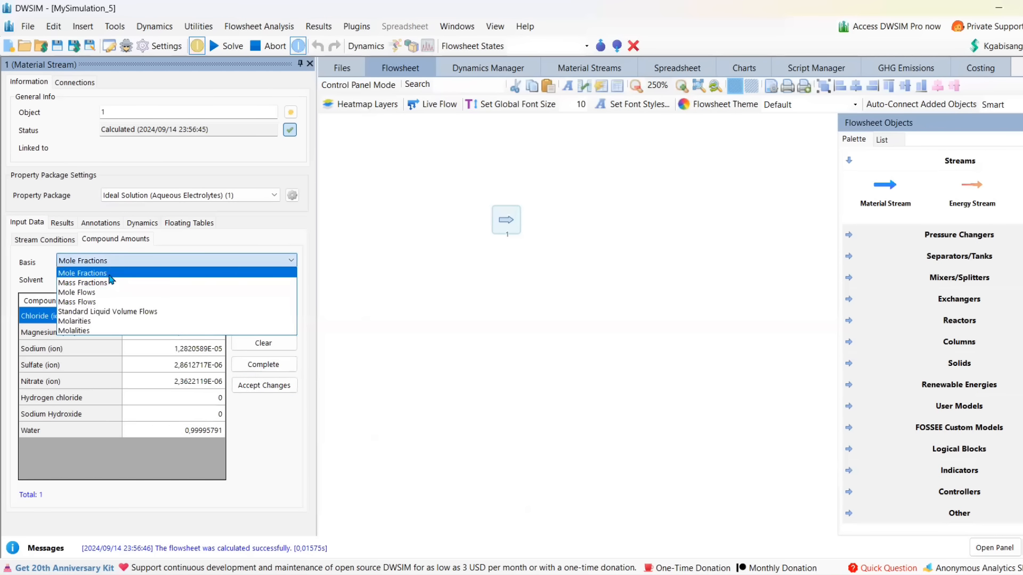
left_click(106, 321)
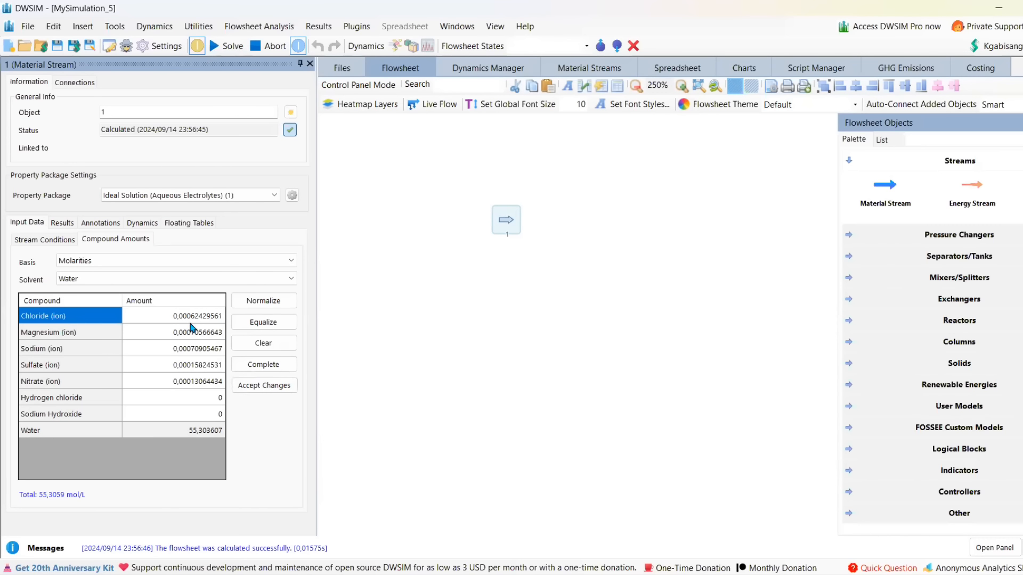
key("alt+Tab")
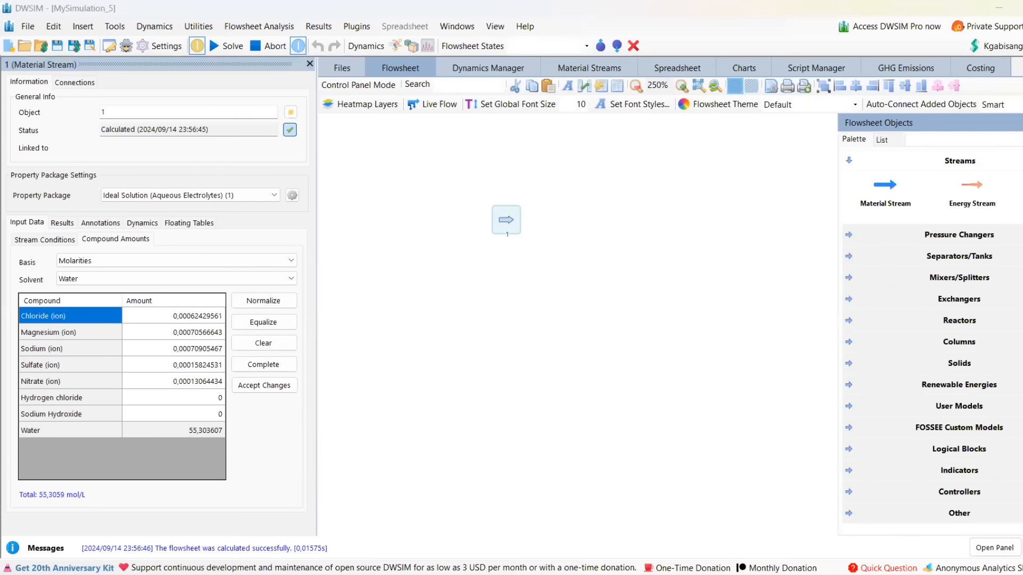
left_click(344, 388)
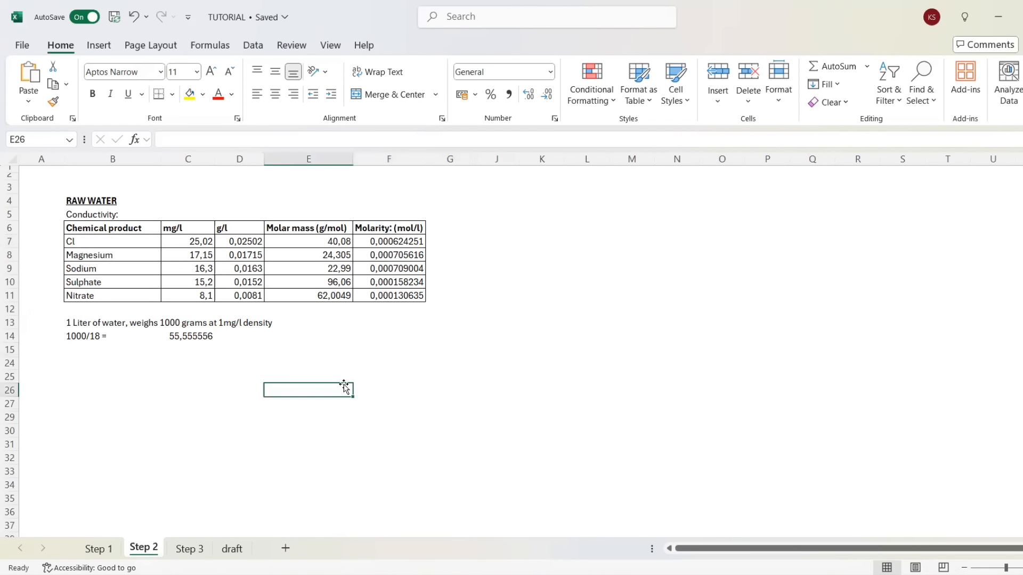
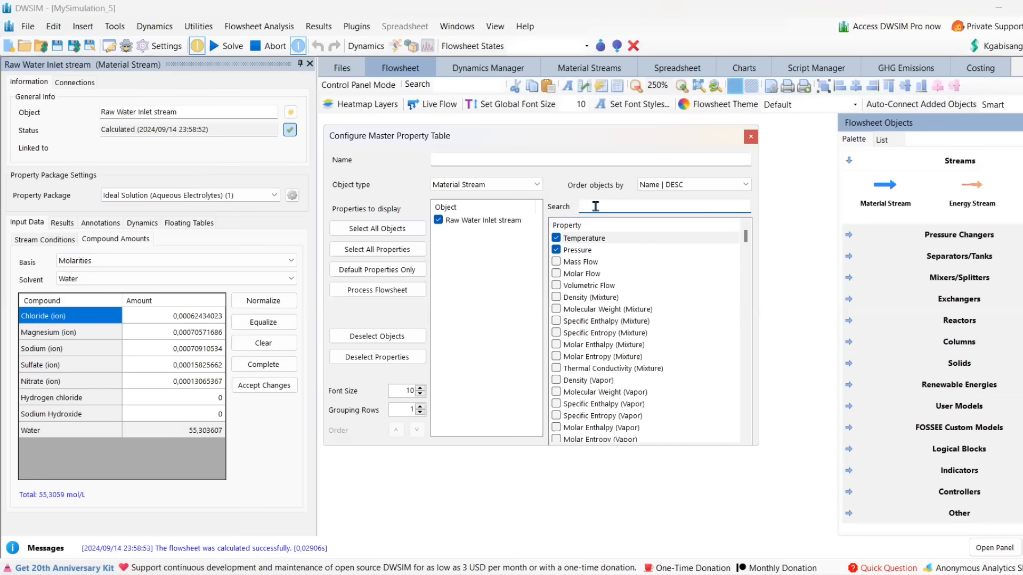
- Find the "molarity (mixture)" properties for the master property table, include chloride, magnesium, sodium, sulfate, nitrate and water, and close the configuration
type("mola")
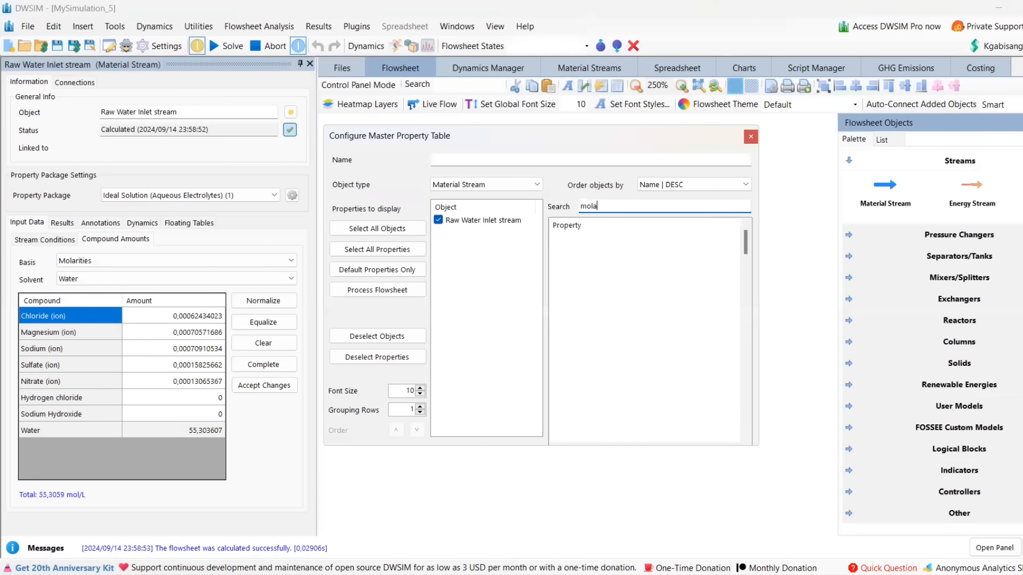
type("rity")
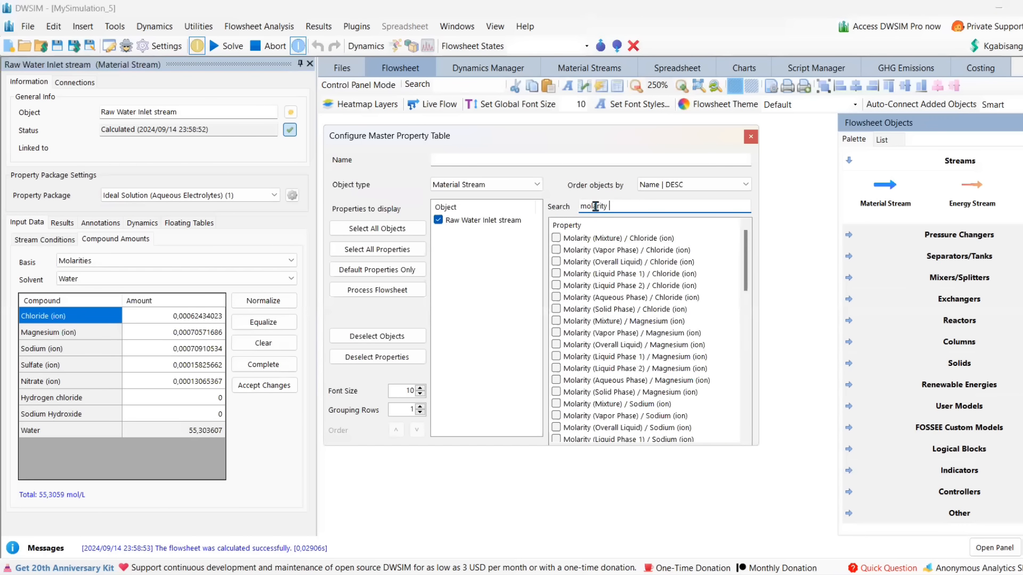
type(" (mixtu")
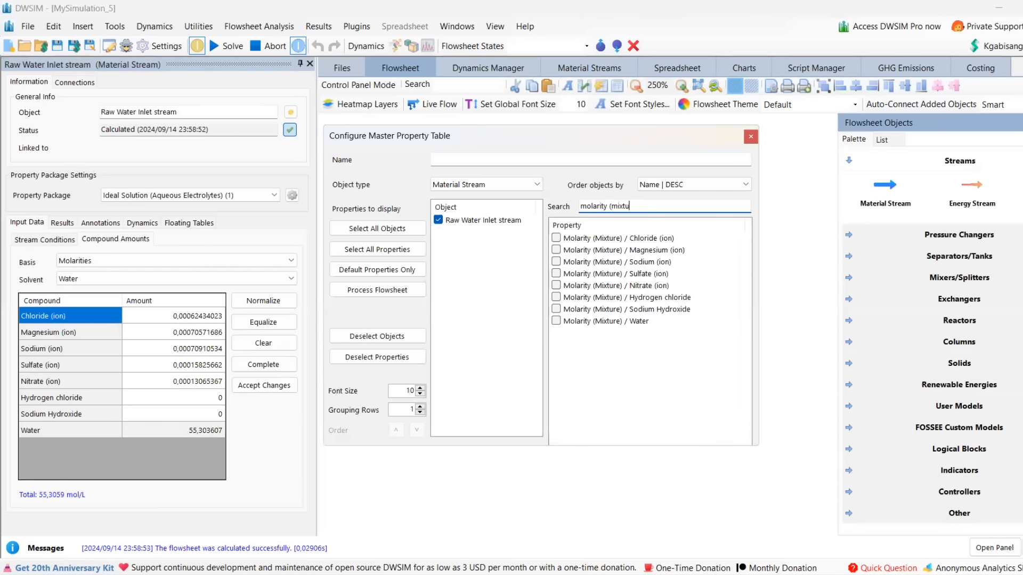
type("re)")
left_click(556, 239)
left_click(556, 250)
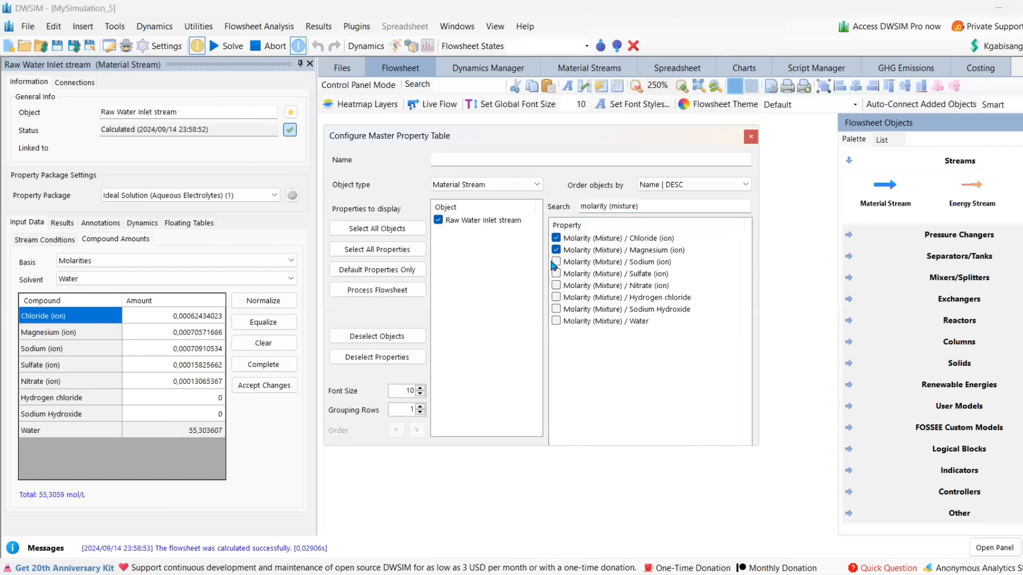
left_click(556, 262)
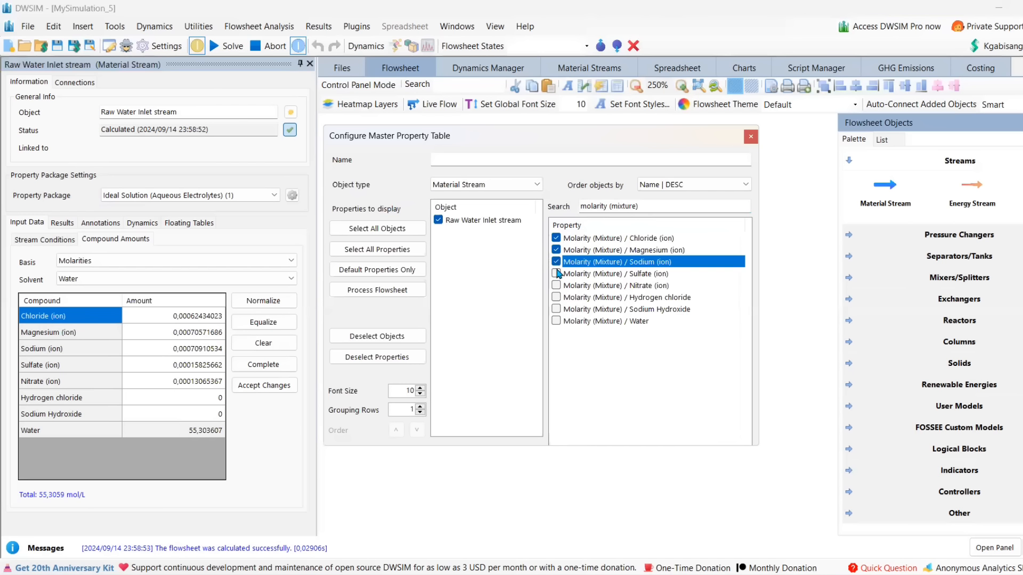
left_click(556, 273)
left_click(556, 286)
left_click(556, 322)
left_click(751, 137)
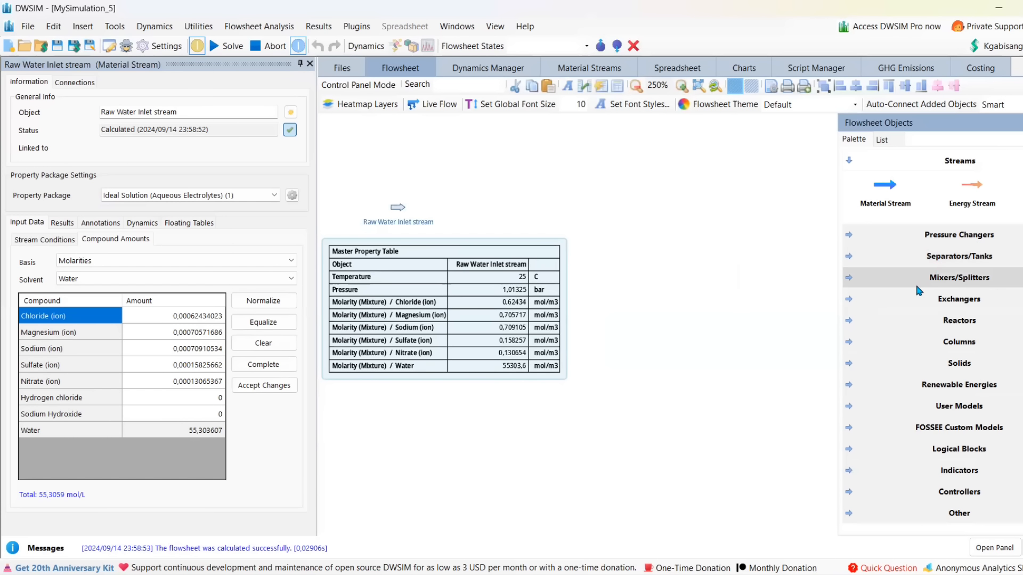
- Add a stream mixer after the raw water inlet stream and rename its inlet stream 3 as "HCL Acid (25%)"
left_click(849, 279)
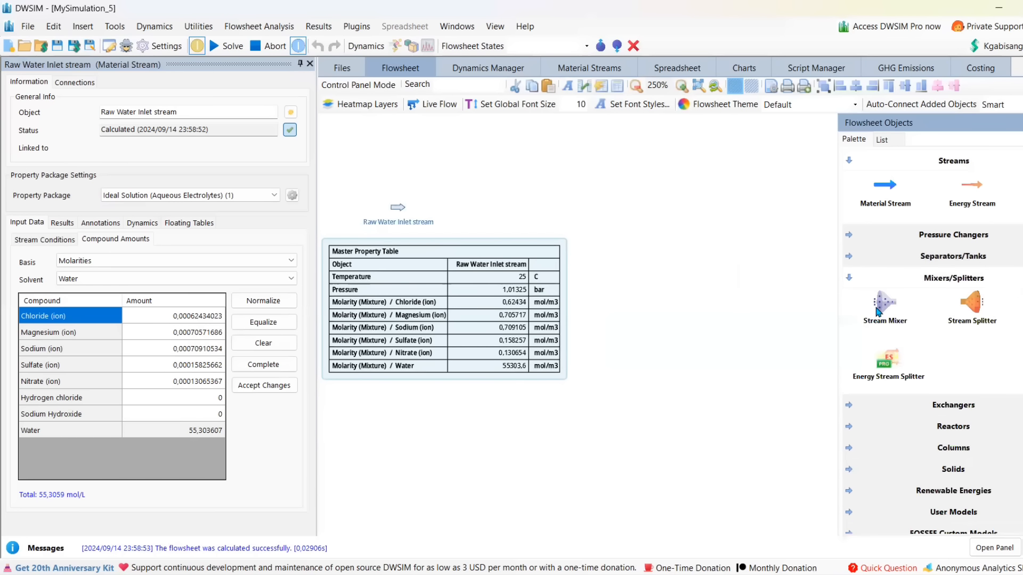
left_click_drag(889, 308, 522, 189)
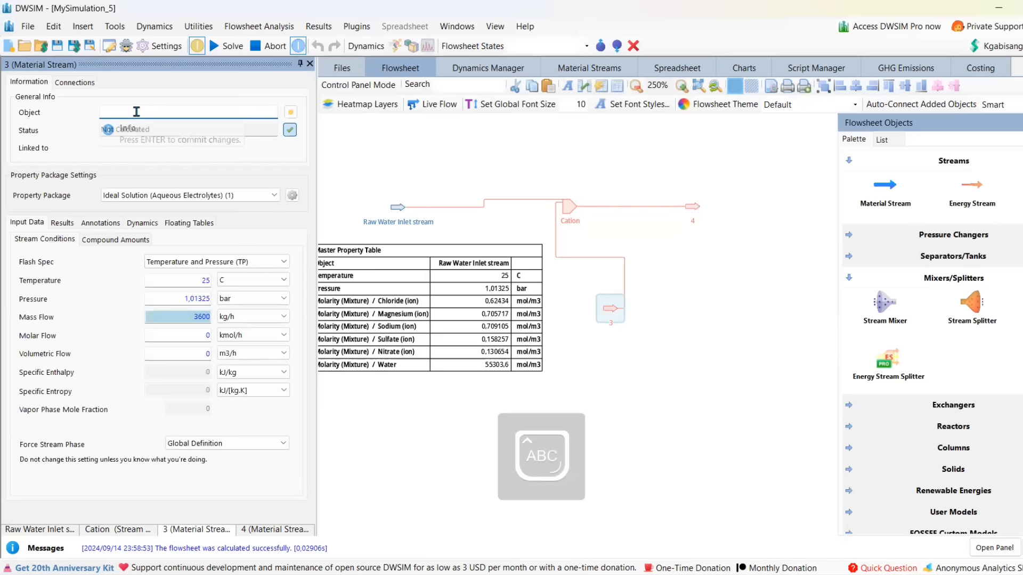
double_click(136, 111)
key("BackSpace")
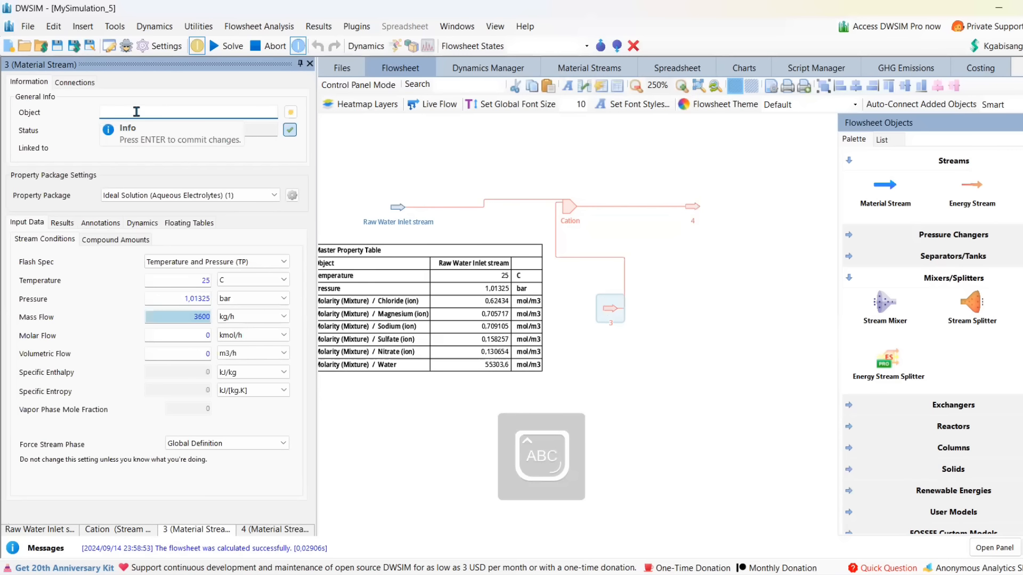
type("HC")
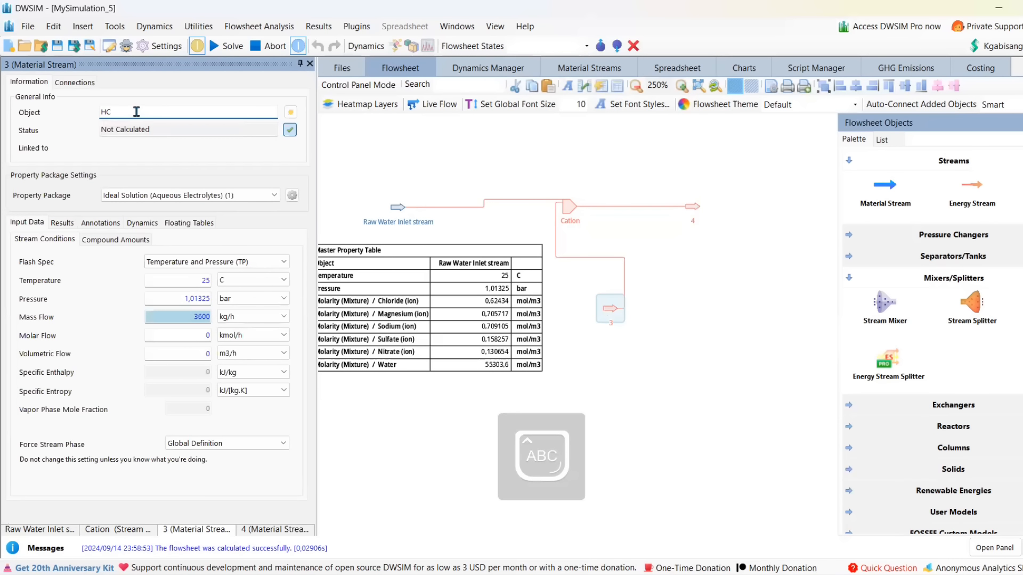
type("L A")
key("Caps_Lock")
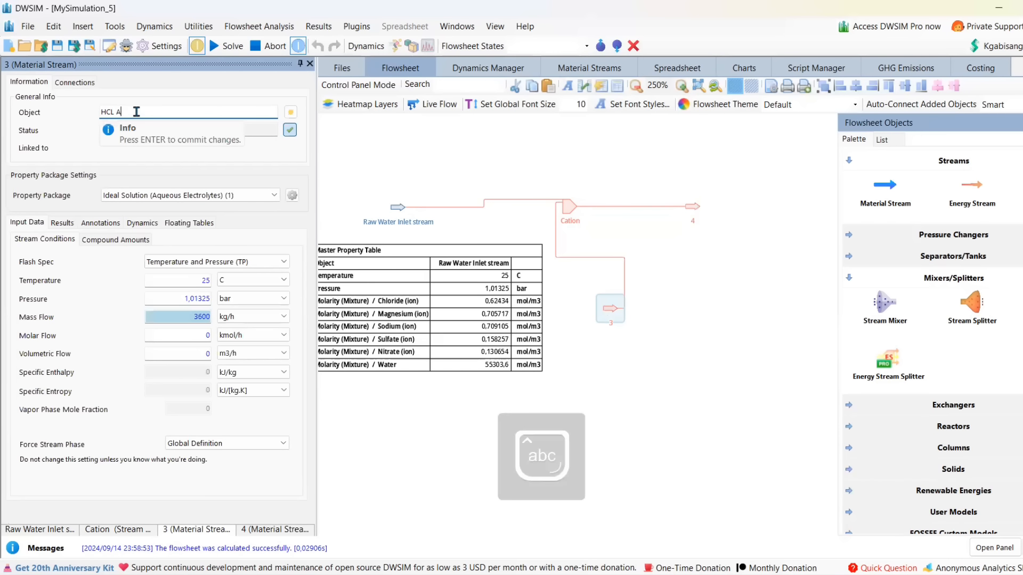
type("cid (25%)")
key("Return")
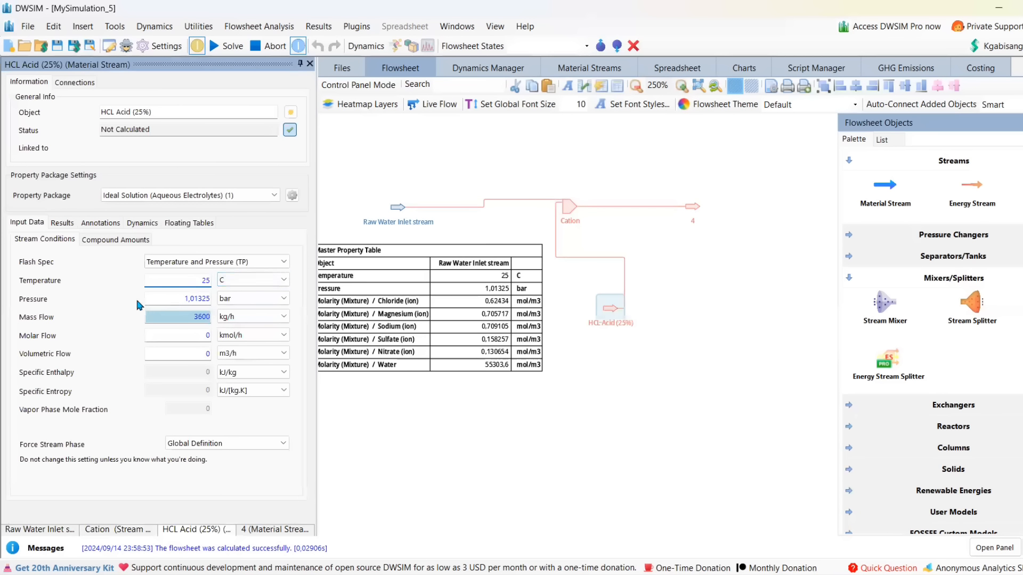
- Set the HCL Acid (25%) stream's mass flow to 15 kg/h
left_click_drag(186, 318, 223, 317)
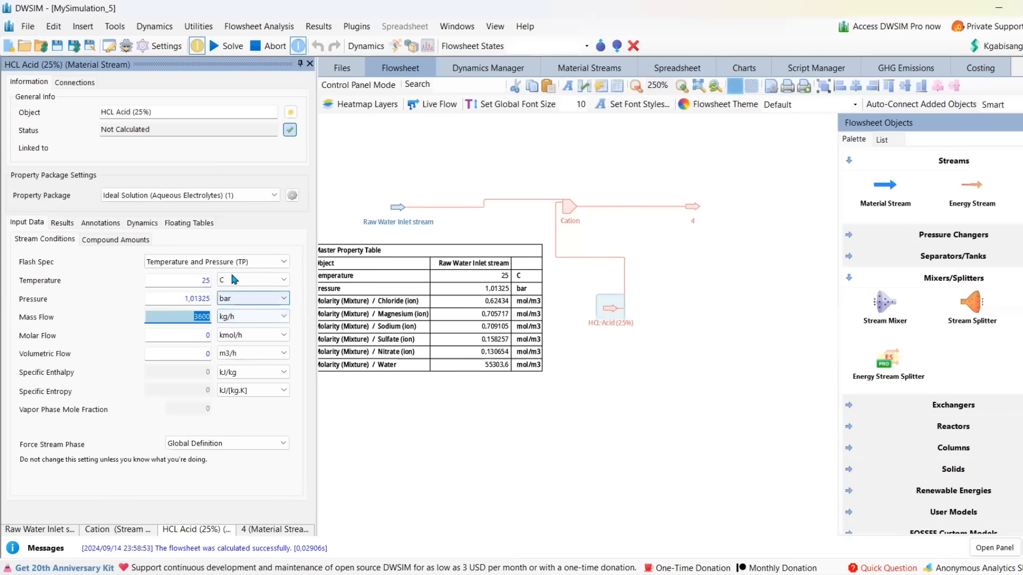
type("15")
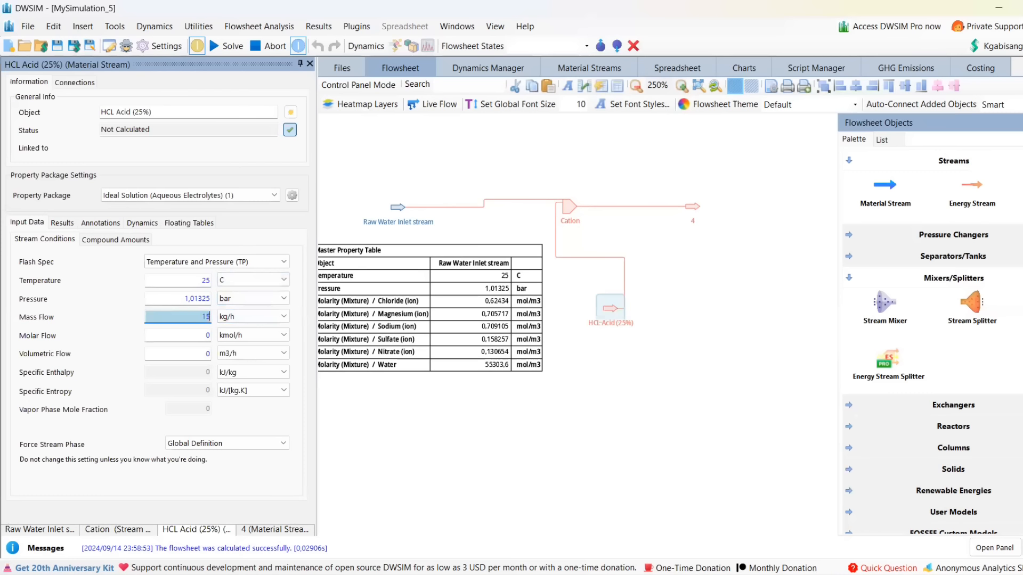
key("Return")
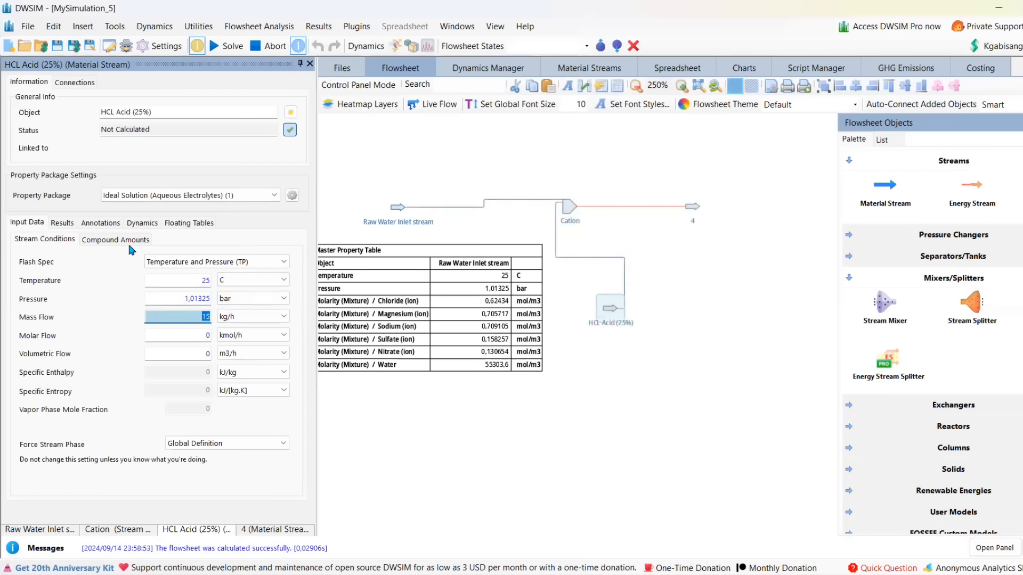
- Clear the acid stream's compound amounts, then enter and accept mole fractions of 0,25 hydrogen chloride and 0,75 water
left_click(128, 241)
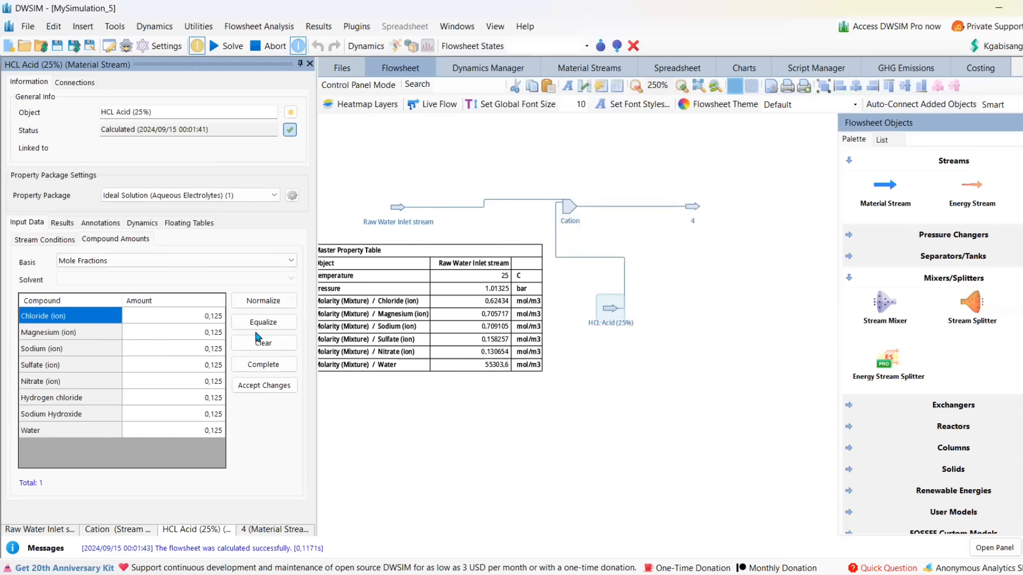
left_click(276, 348)
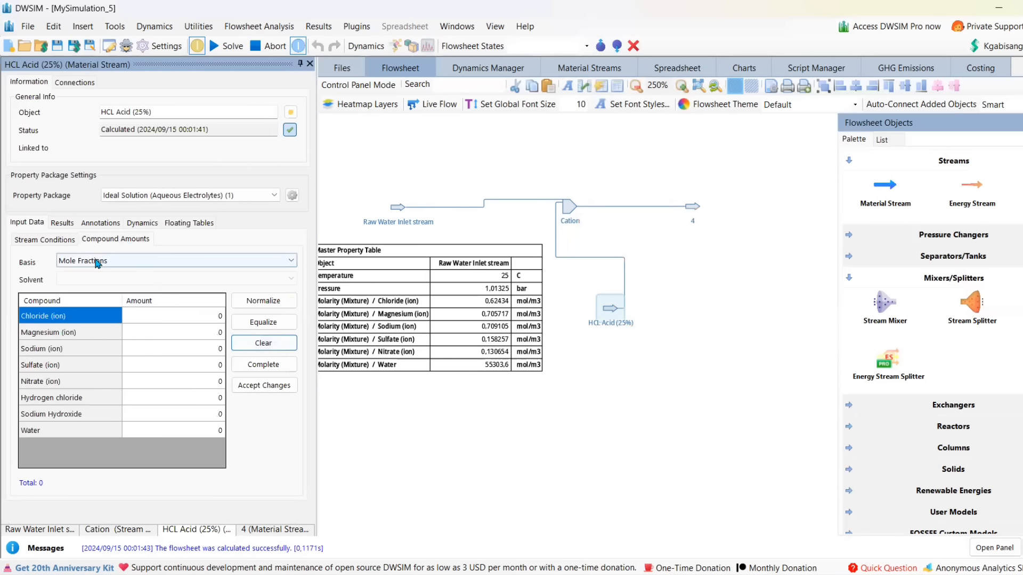
left_click(189, 413)
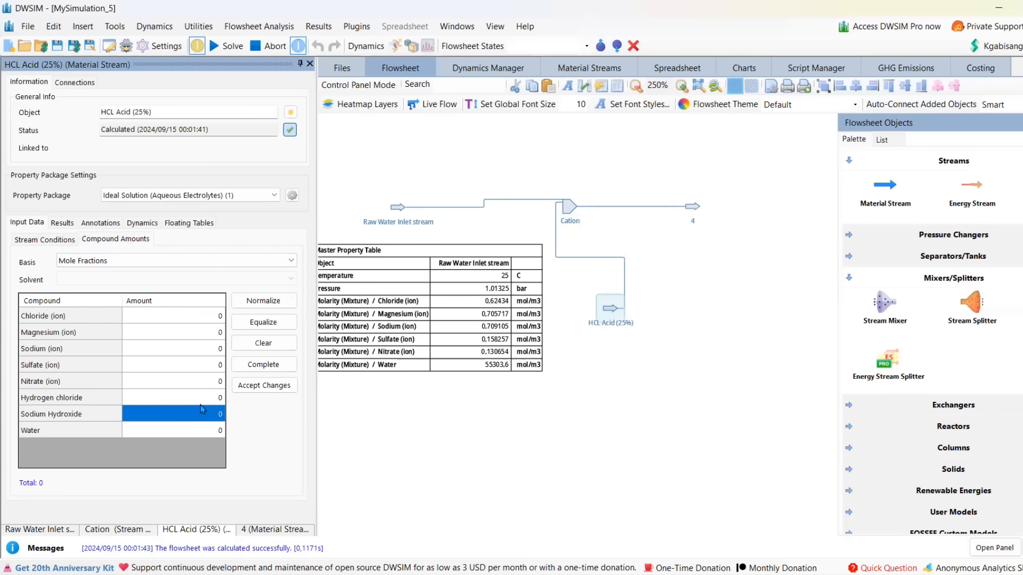
left_click(188, 401)
type("0,25")
left_click(183, 430)
type("0,75")
left_click(264, 386)
- Insert a master property table below the HCL Acid (25%) stream and include that stream in its configuration
left_click(458, 421)
left_click(83, 26)
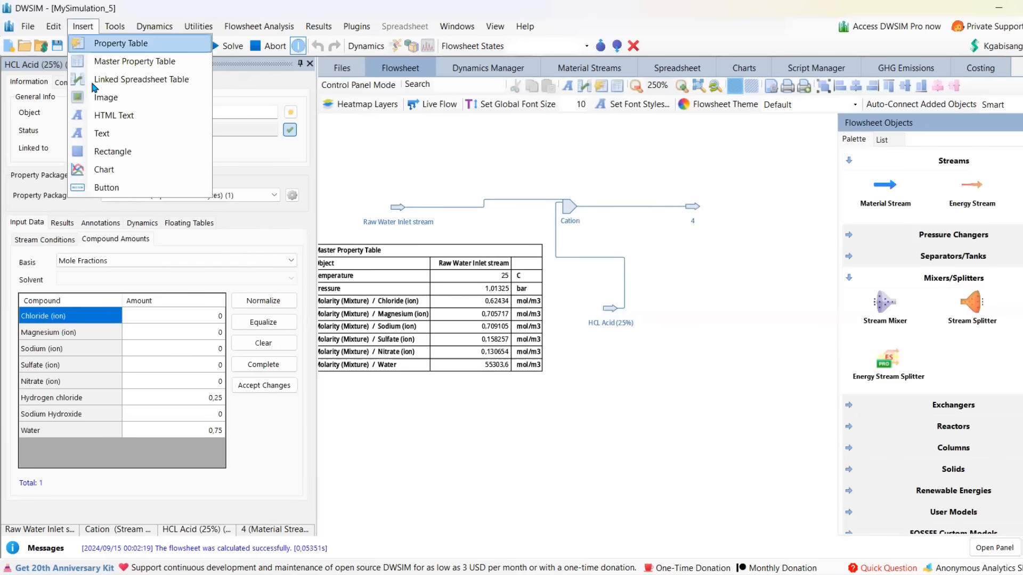
left_click(105, 64)
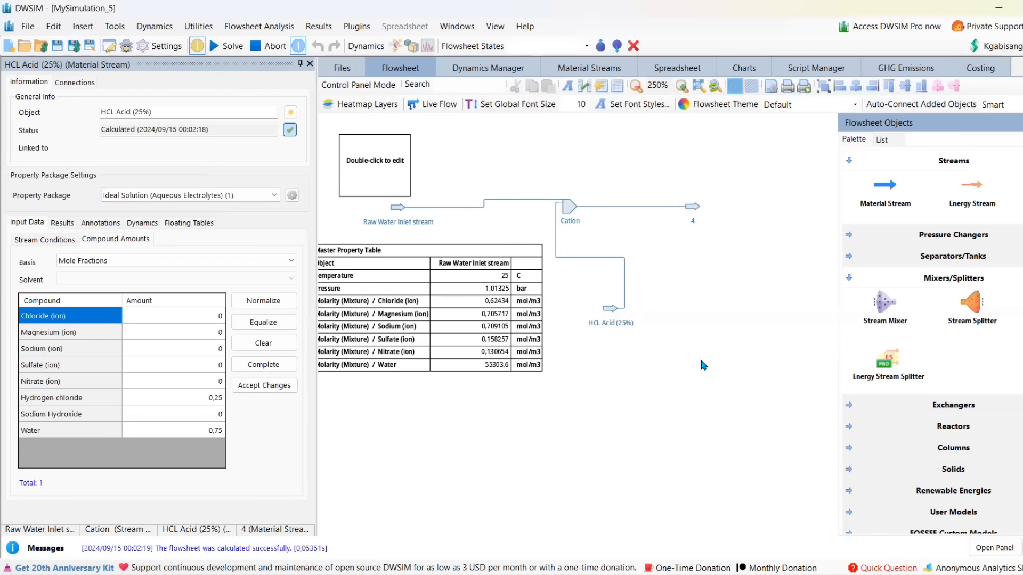
left_click_drag(393, 176, 626, 367)
double_click(622, 361)
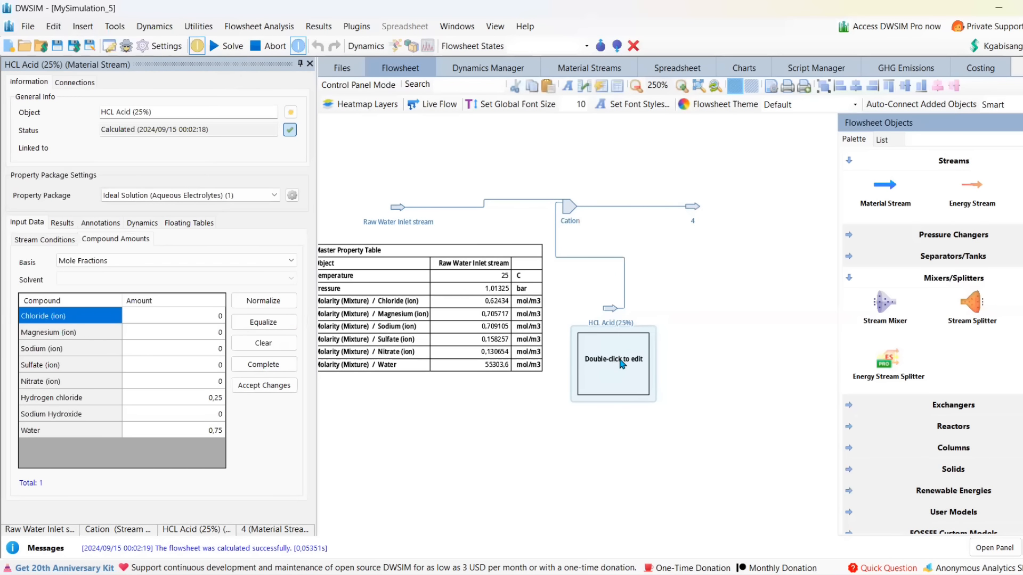
left_click(437, 233)
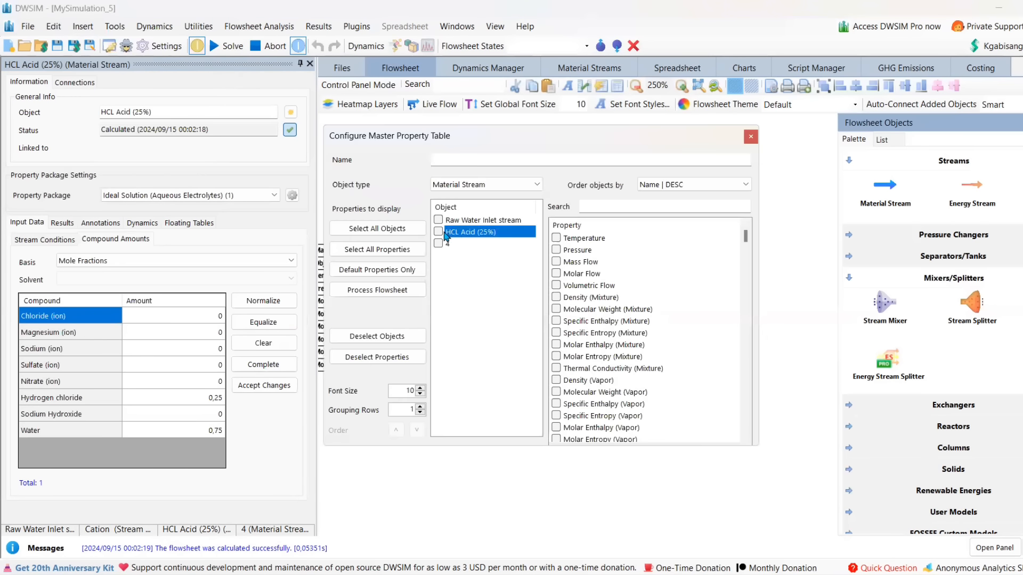
left_click(437, 232)
- Find the "molar fraction (mixture)" properties, include hydrogen chloride in the table, close the configuration and shift the table slightly left
left_click(664, 206)
type("mole fract")
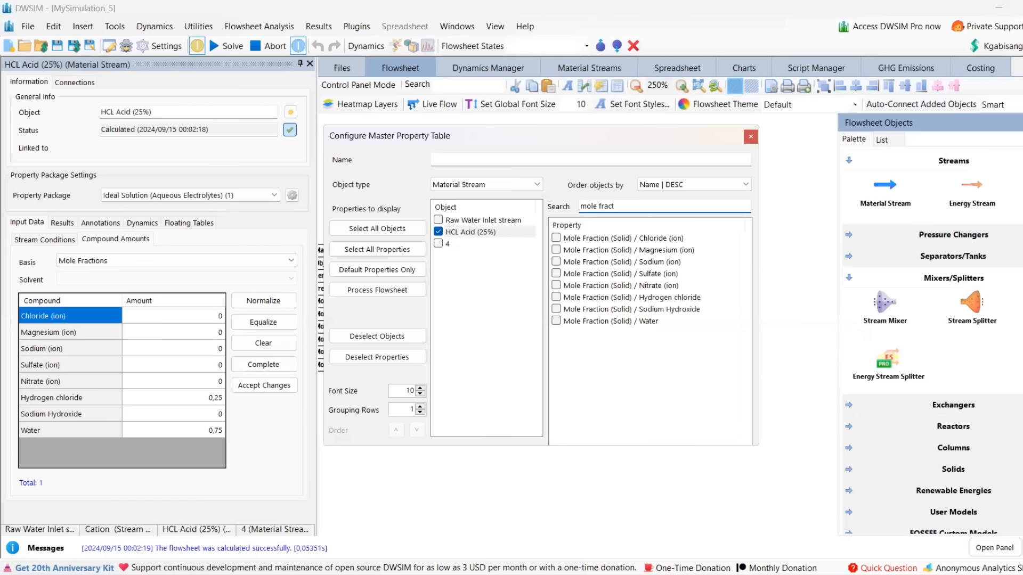
key("BackSpace")
key("BackSpace")
key("BackSpace")
key("BackSpace")
key("BackSpace")
key("BackSpace")
key("BackSpace")
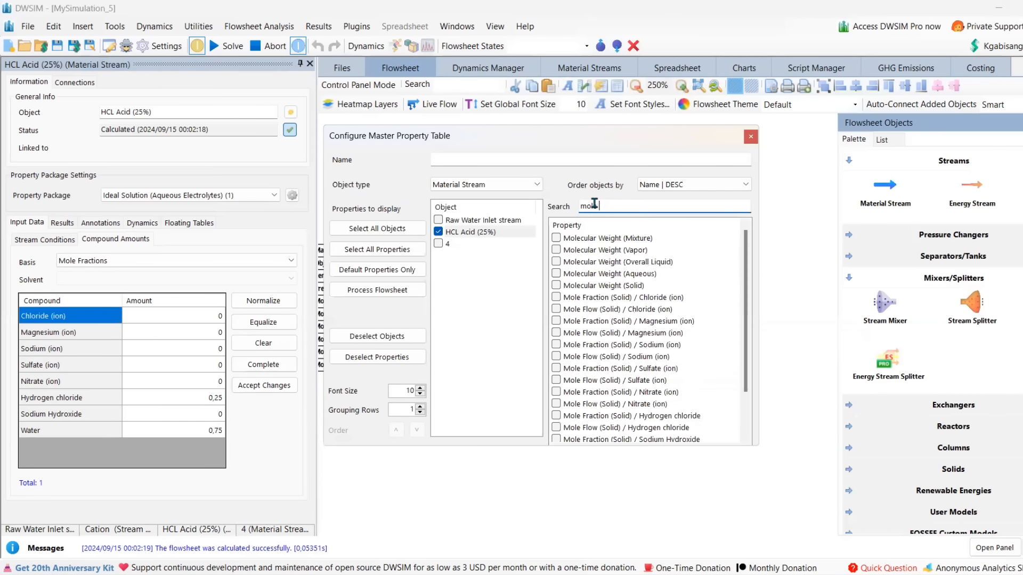
type("ar fr")
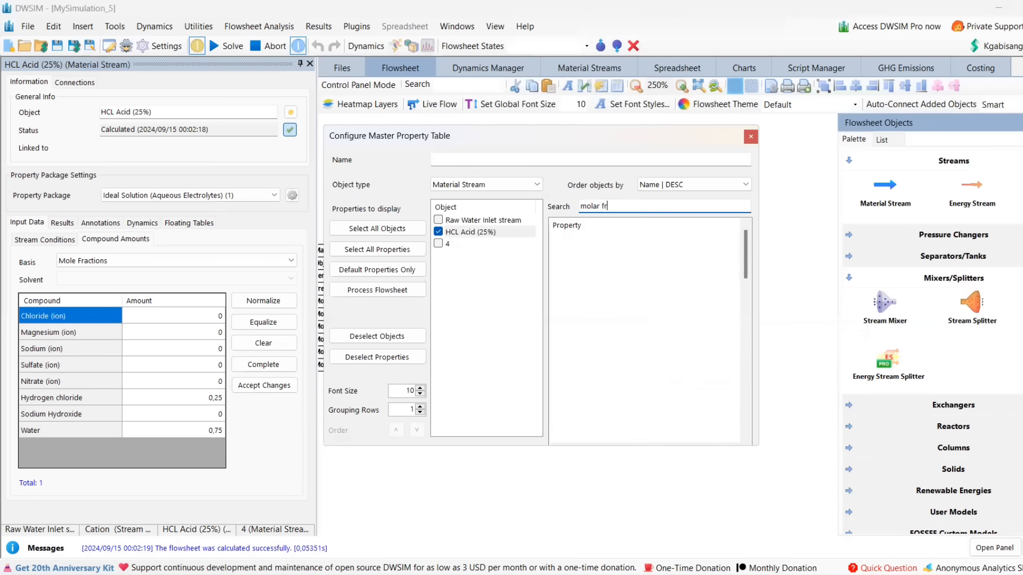
type("action (mixture)")
left_click(556, 297)
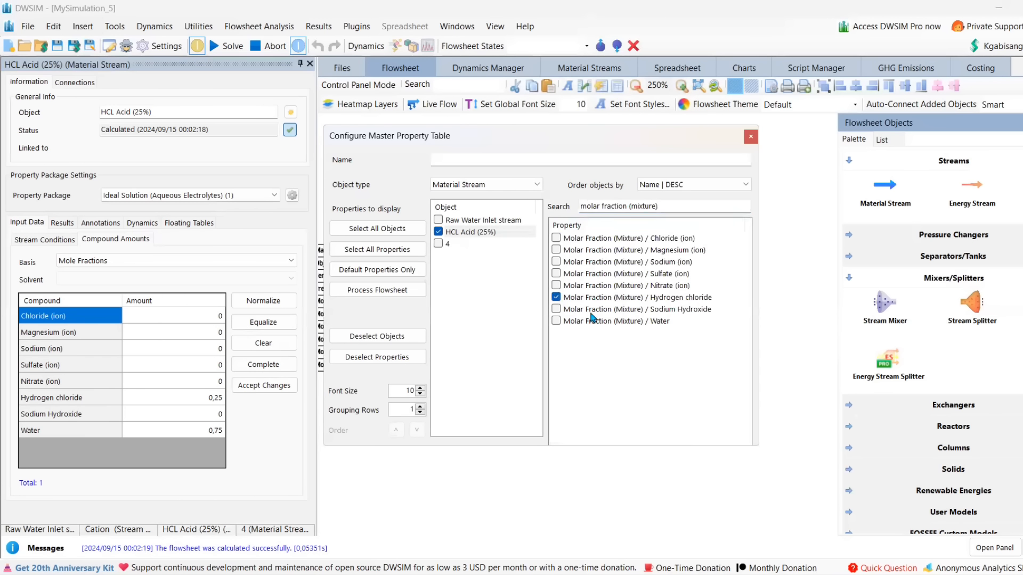
left_click(751, 136)
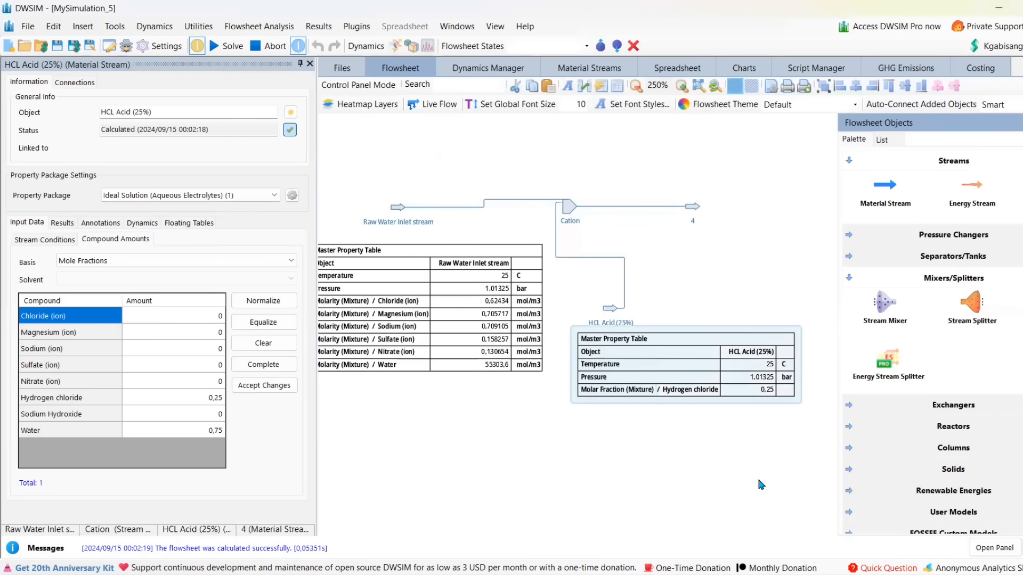
left_click_drag(687, 386, 673, 387)
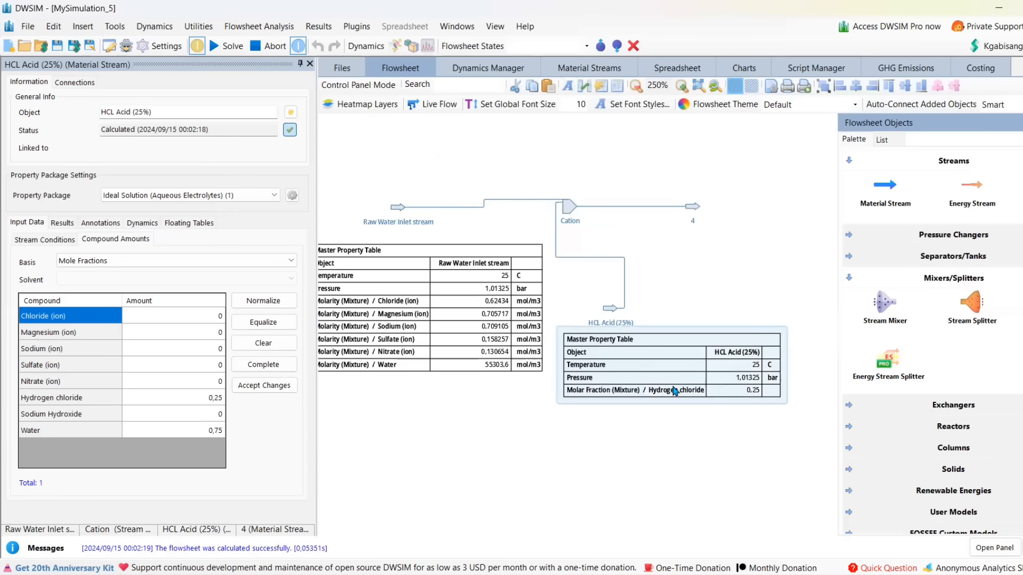
left_click(669, 430)
- Add a second stream mixer after stream 4 and rename it "Anion"
mouse_move(691, 215)
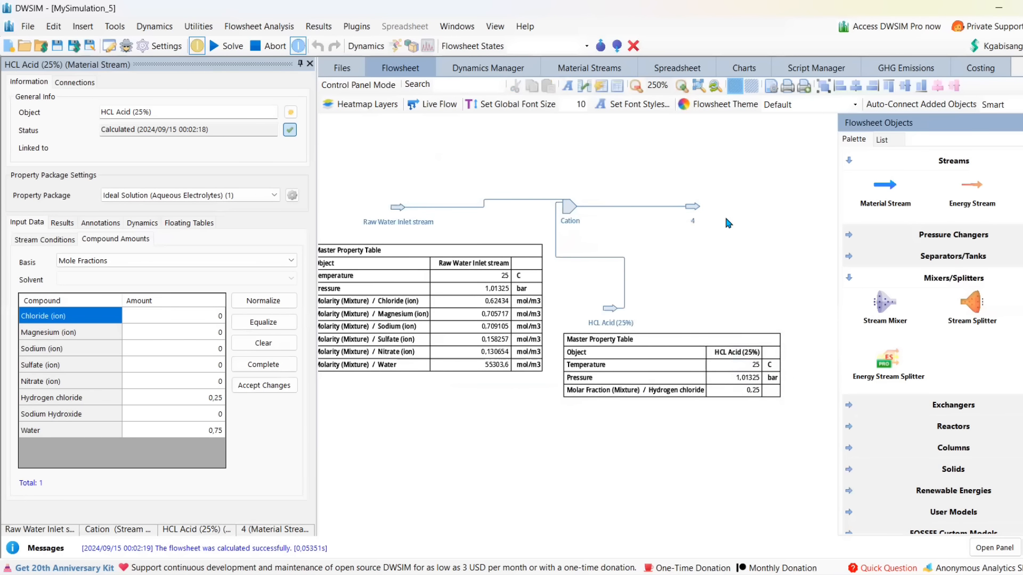
left_click_drag(726, 218, 658, 208)
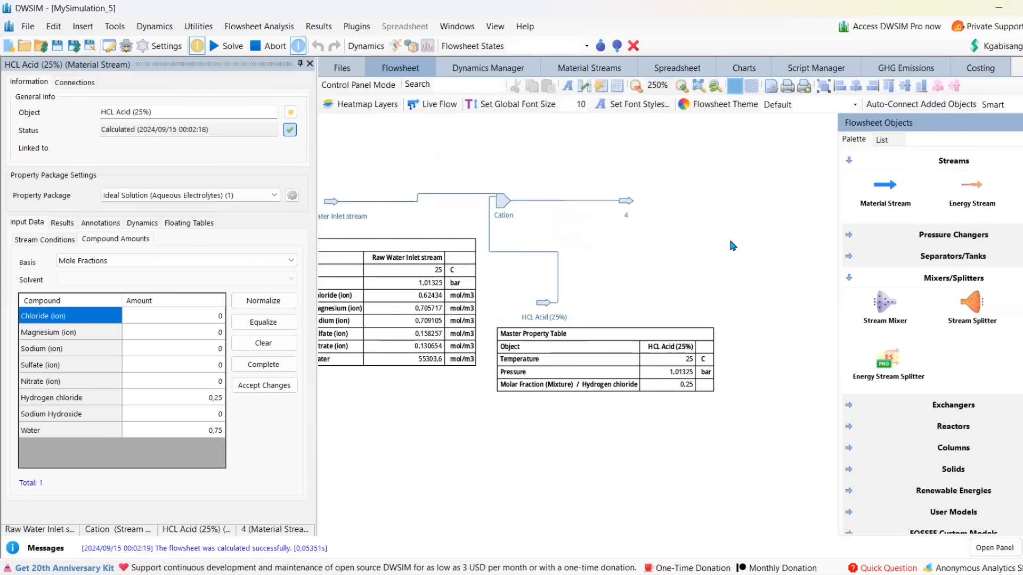
left_click_drag(884, 302, 680, 194)
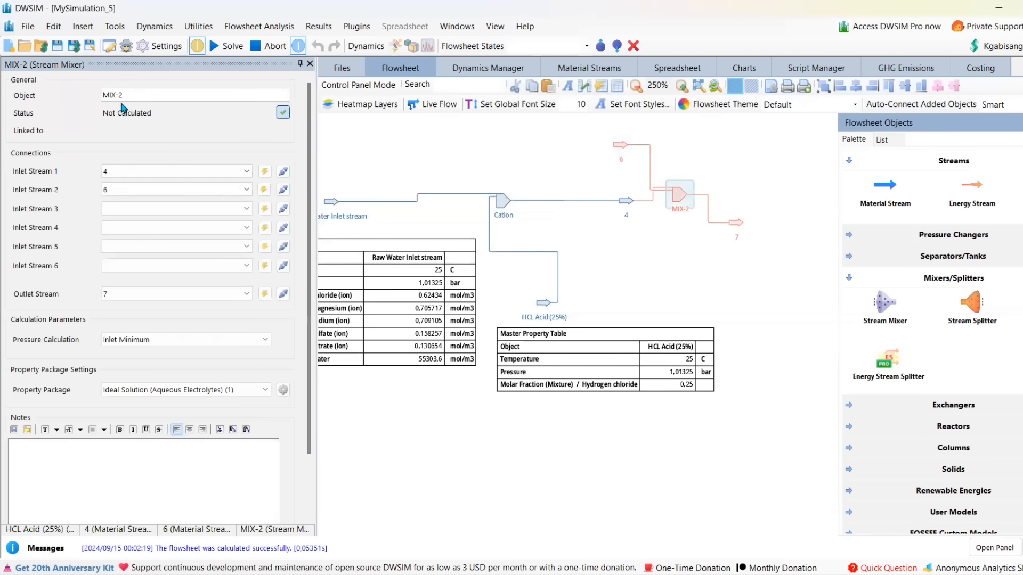
left_click_drag(122, 95, 90, 95)
key("Caps_Lock")
type("A")
key("Caps_Lock")
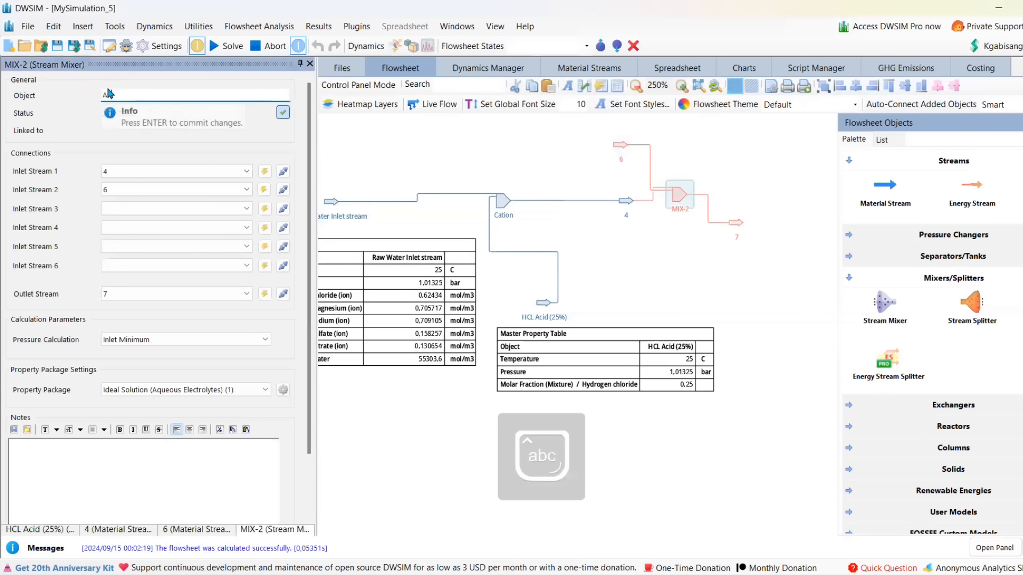
type("nion")
key("Return")
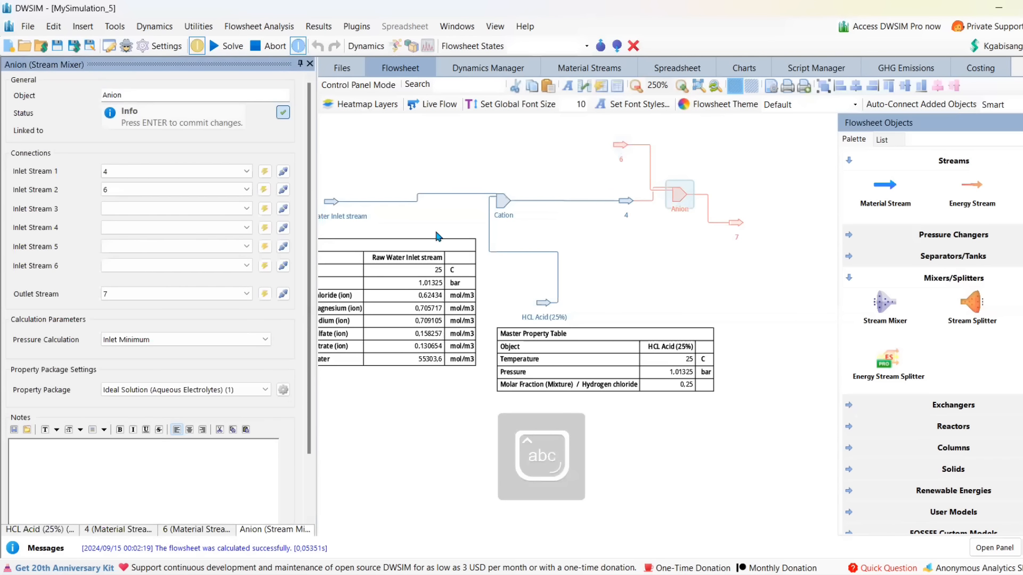
- Rename the Anion mixer's inlet stream 6 as "NaOH"
left_click(618, 154)
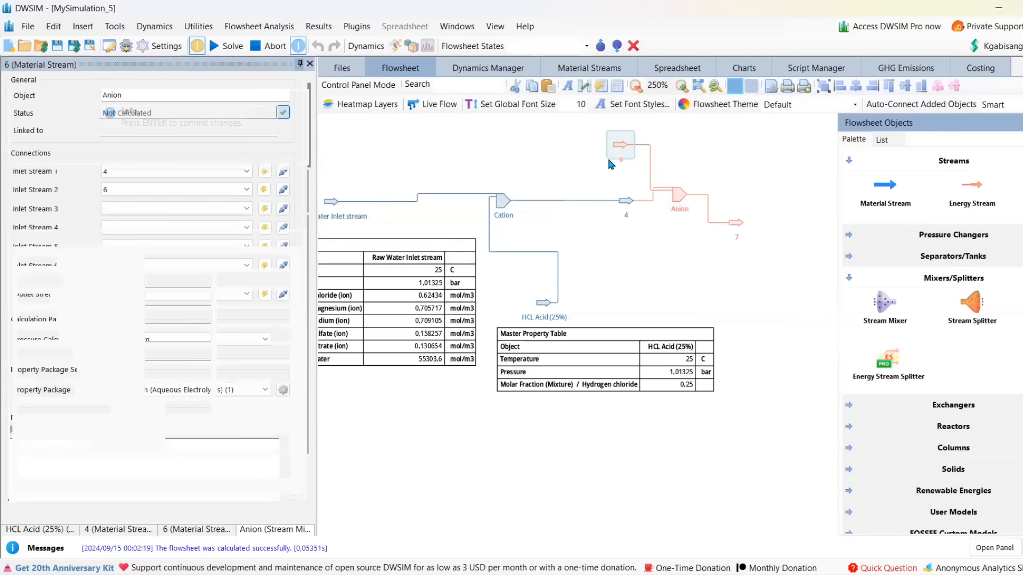
left_click_drag(138, 108, 78, 111)
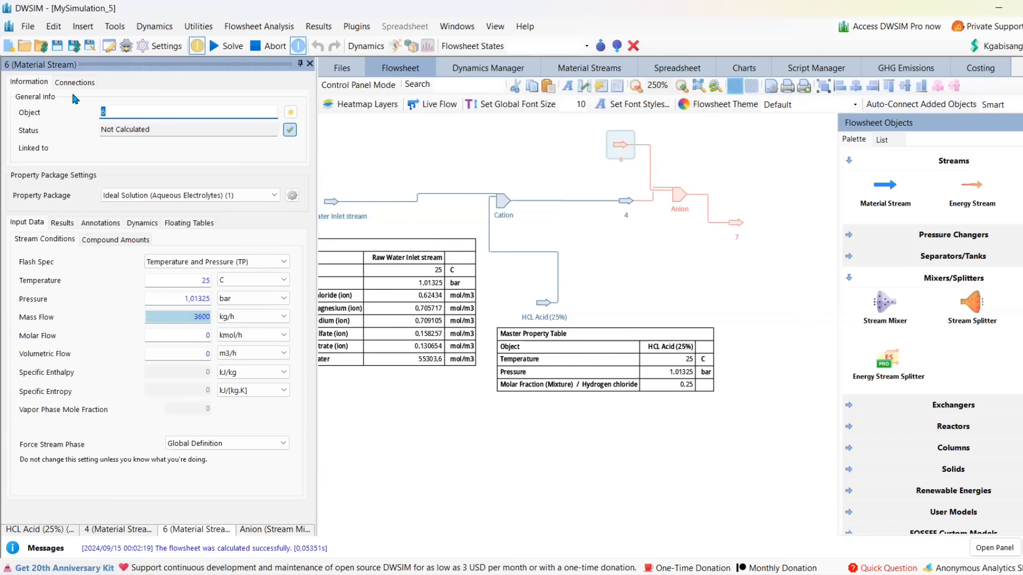
type("Na")
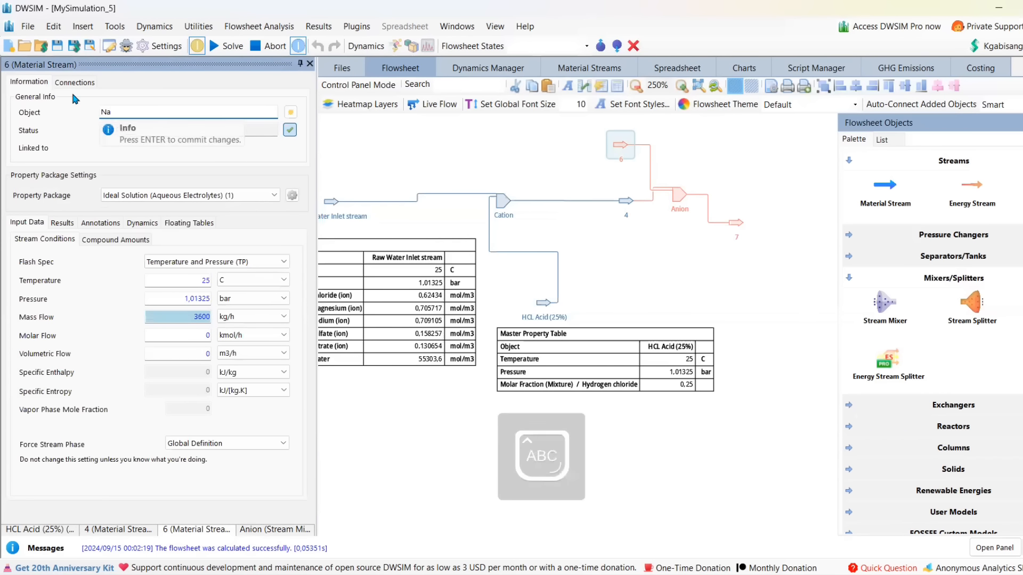
type("OH")
key("Return")
- Clear the NaOH stream's compound amounts and select its sodium hydroxide amount
left_click(115, 240)
left_click(256, 345)
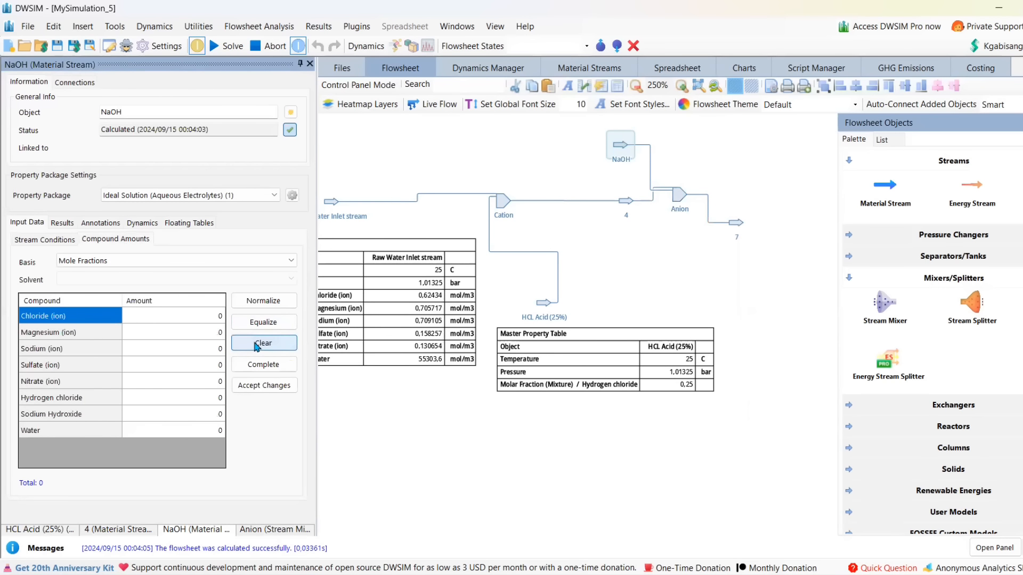
left_click(177, 418)
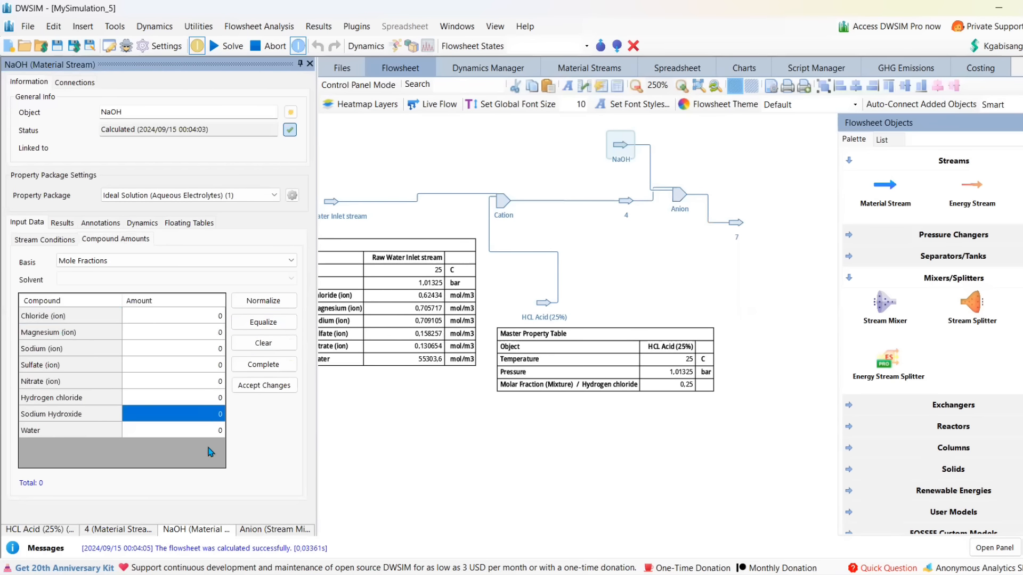
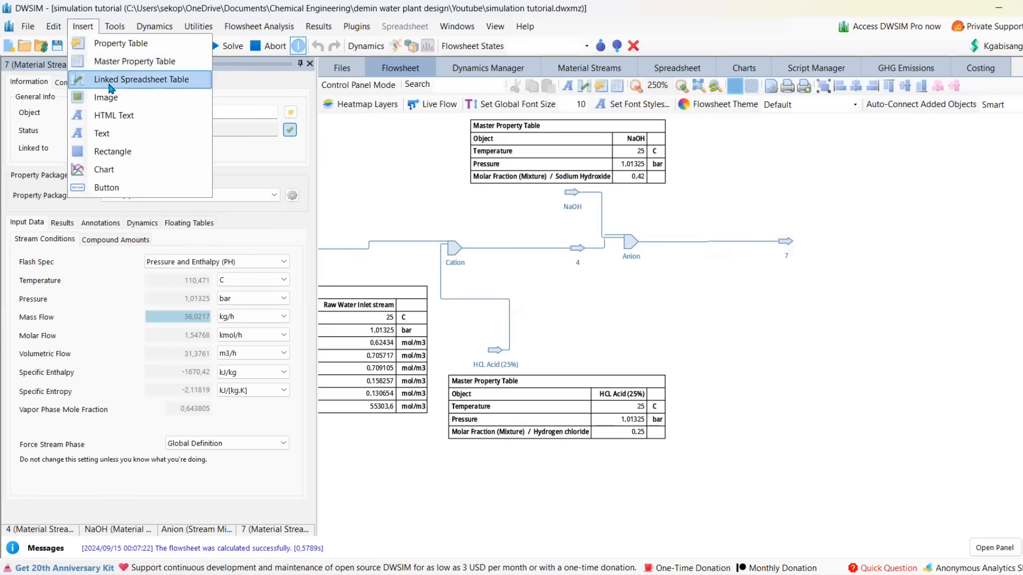
- Insert a master property table and place it beside outlet stream 7
left_click(112, 64)
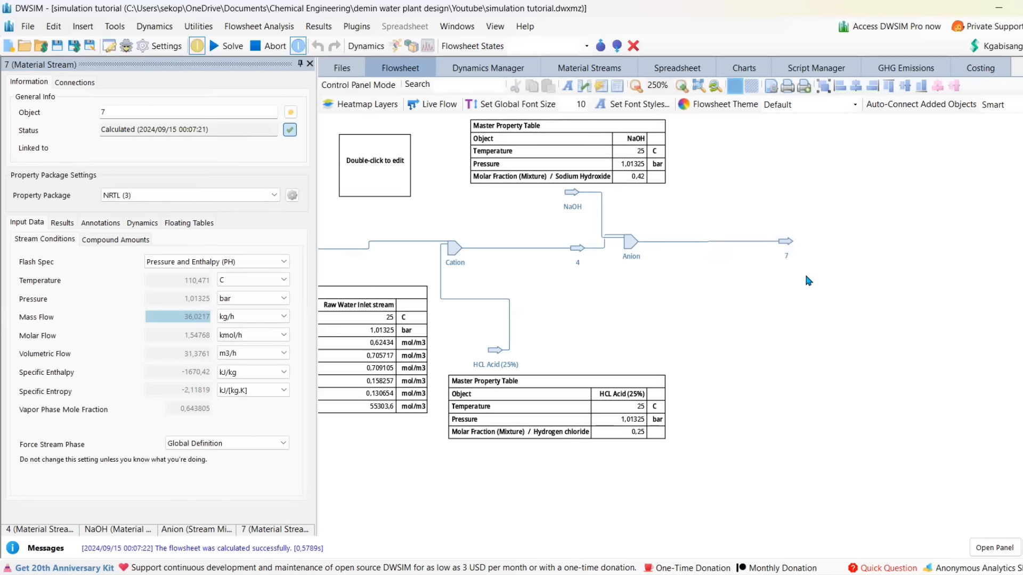
left_click(839, 246)
left_click_drag(843, 240, 837, 240)
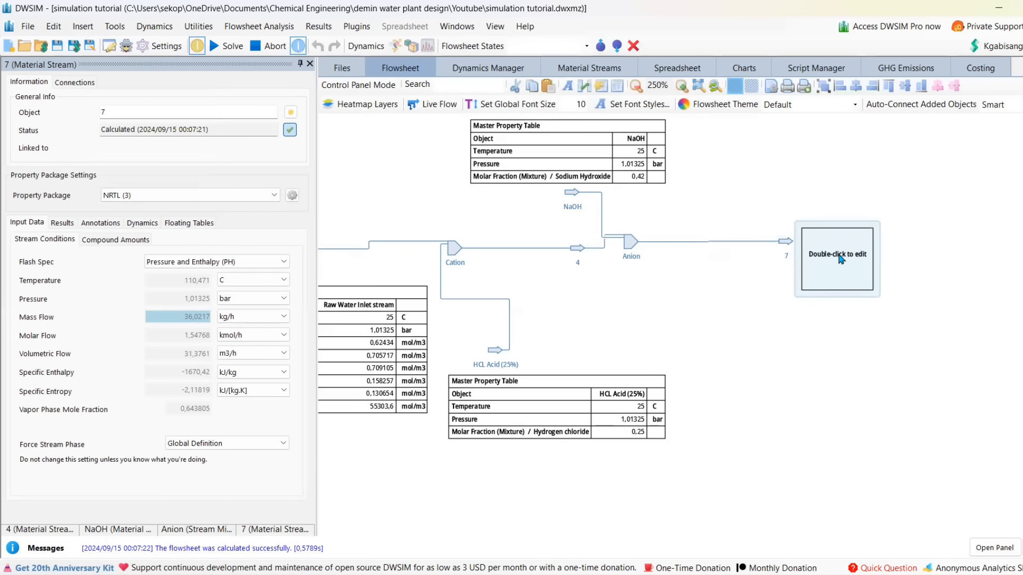
left_click(310, 64)
double_click(727, 266)
left_click(750, 137)
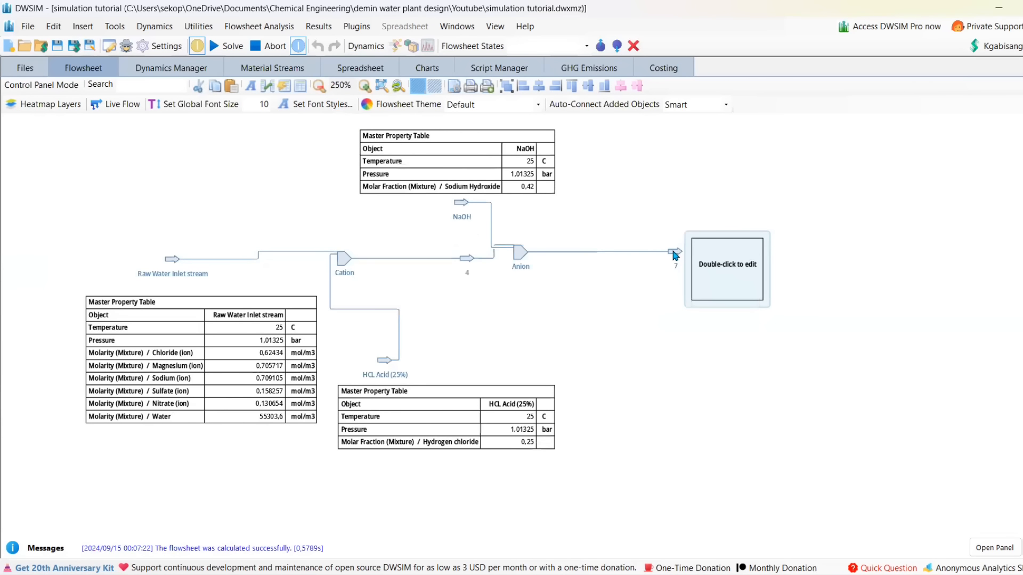
- Rename outlet stream 7 of the Anion mixer as "Demin Water Outlet Stream"
left_click(675, 255)
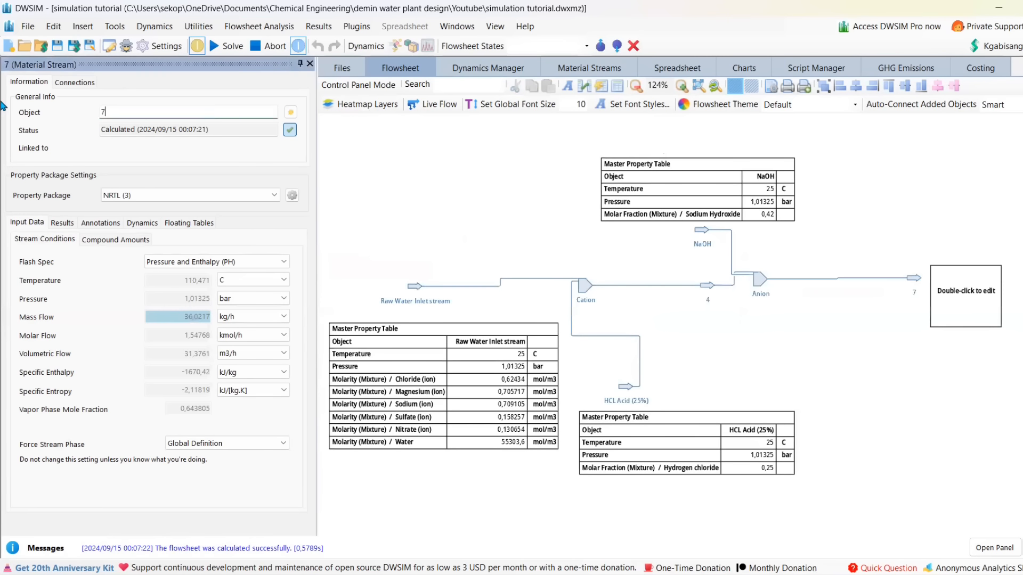
type("Demin ")
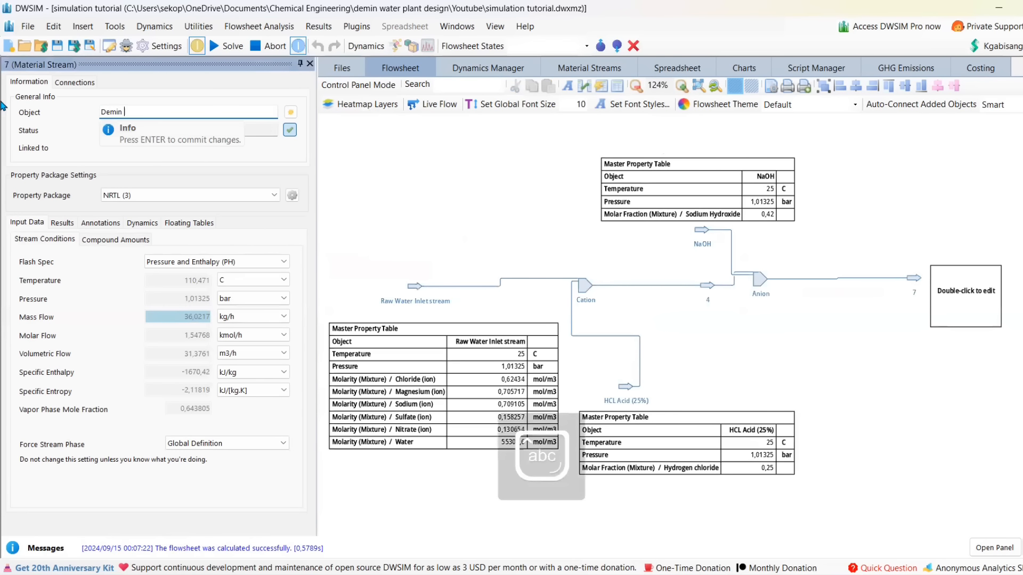
type("Water P")
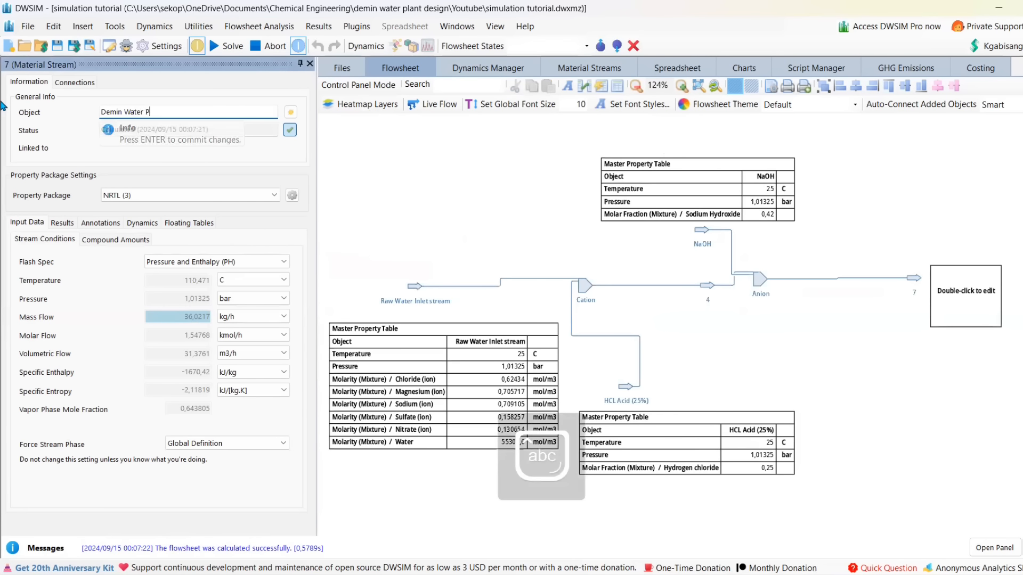
key("BackSpace")
type("Outlet Stream")
key("Return")
left_click(310, 64)
- Place the newest master property table below the Demin Water Outlet Stream and display that stream's temperature and pressure in it
left_click_drag(657, 283, 648, 329)
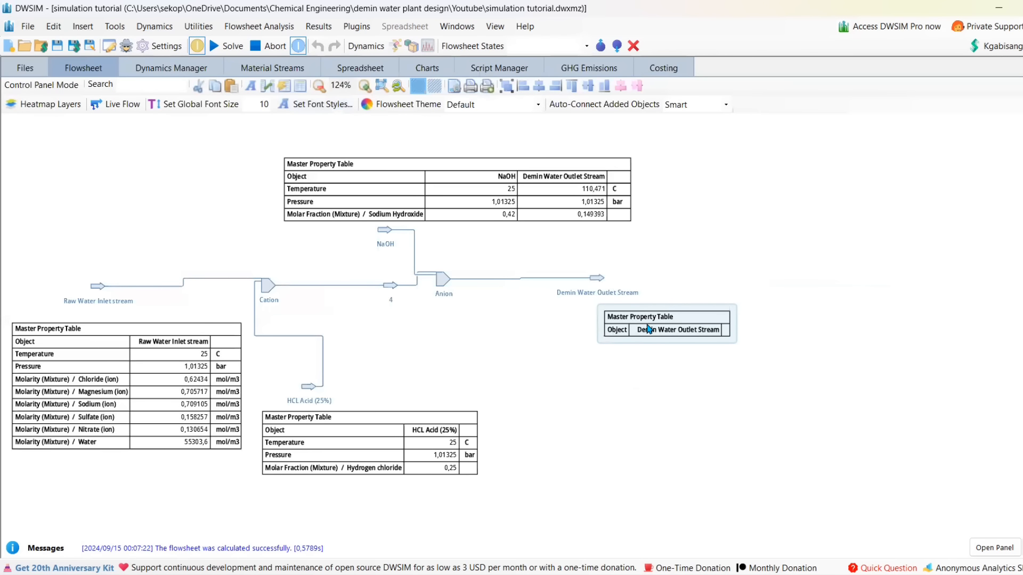
double_click(648, 329)
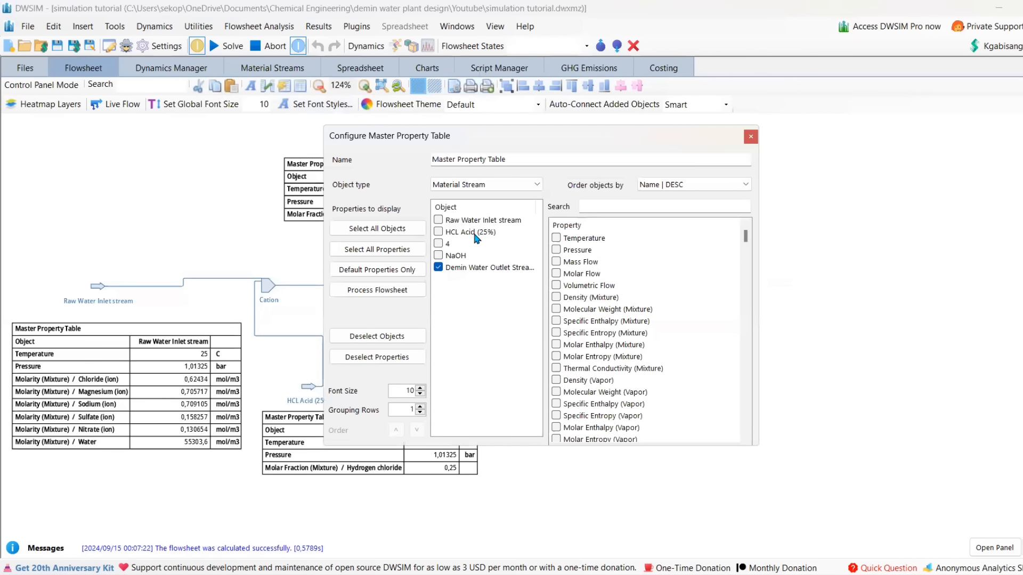
left_click(556, 238)
left_click(556, 250)
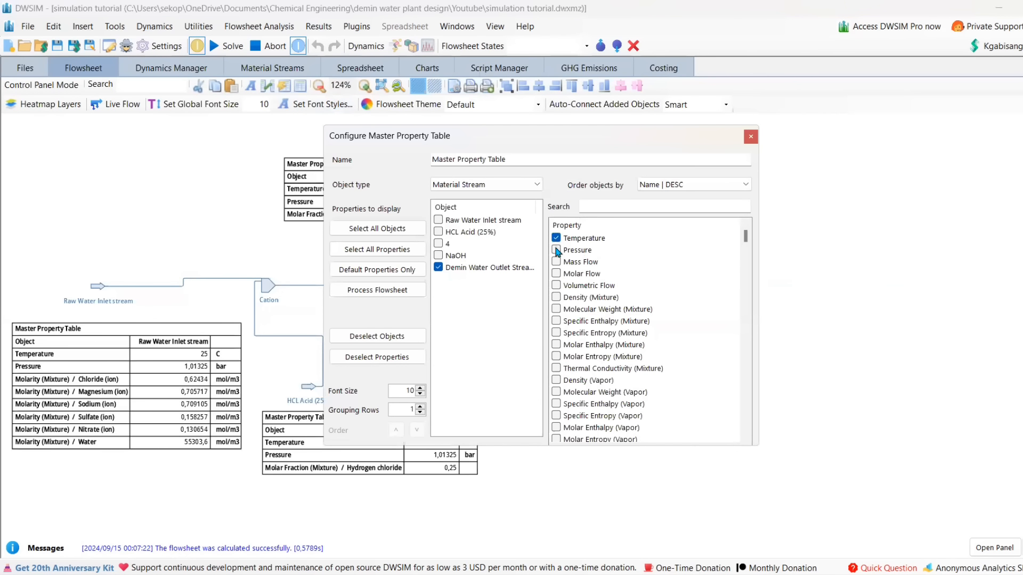
- Add the Molarity (Mixture) properties of the chloride, magnesium, sodium, sulfate and nitrate ions to the Demin Water Outlet Stream table
left_click(617, 206)
type("mol")
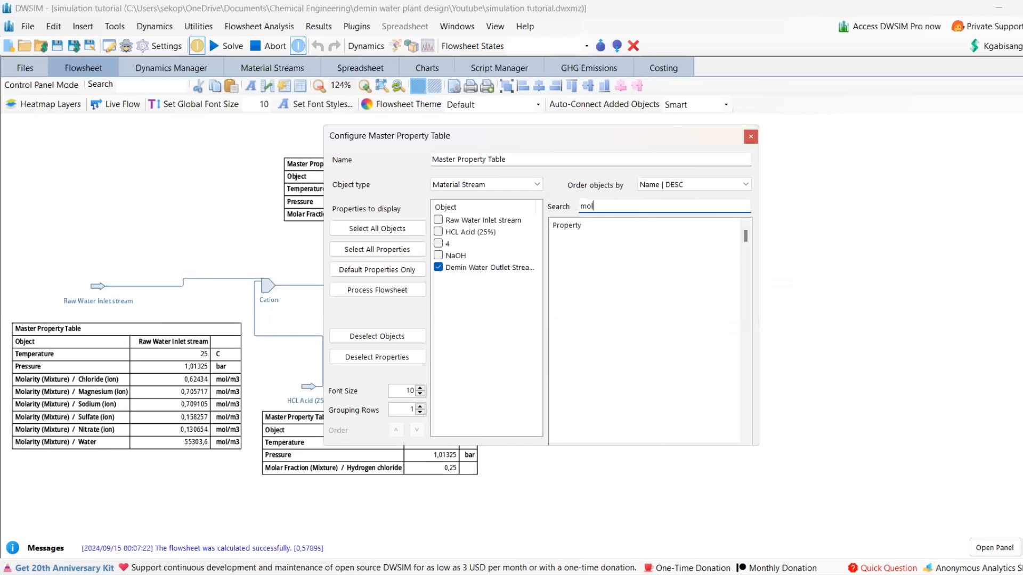
type("arity")
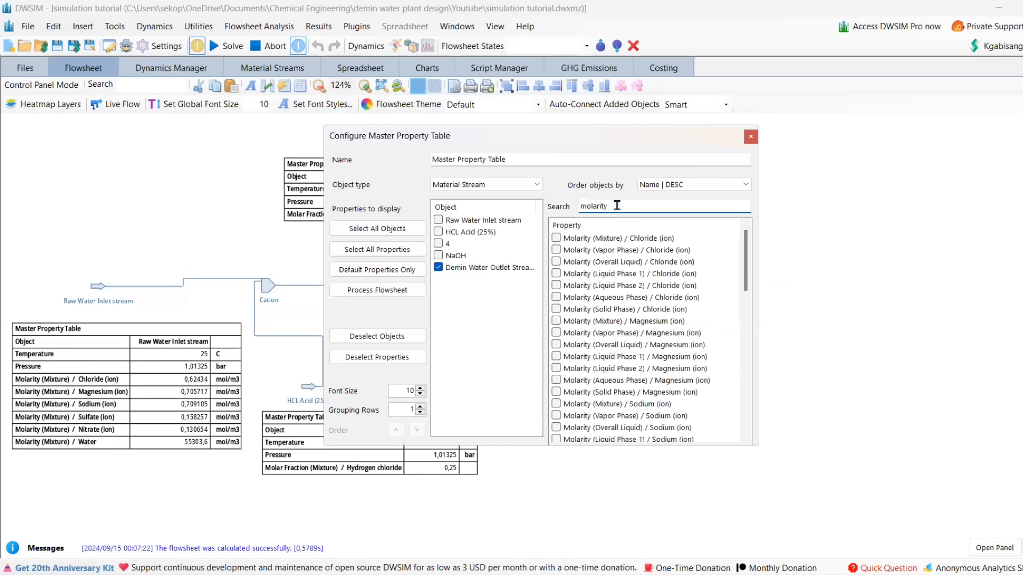
type(" (mixture(")
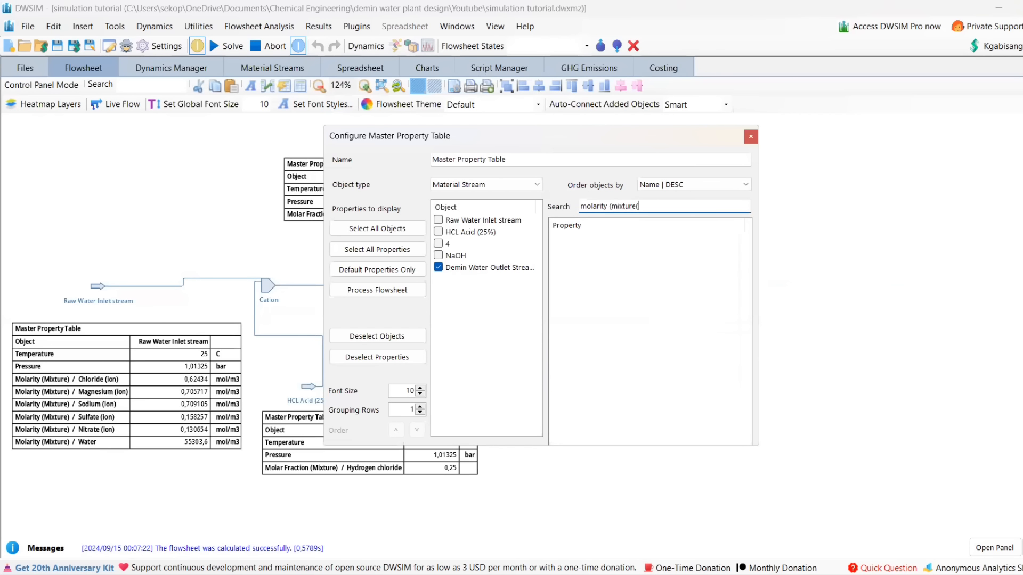
key("BackSpace")
type(")")
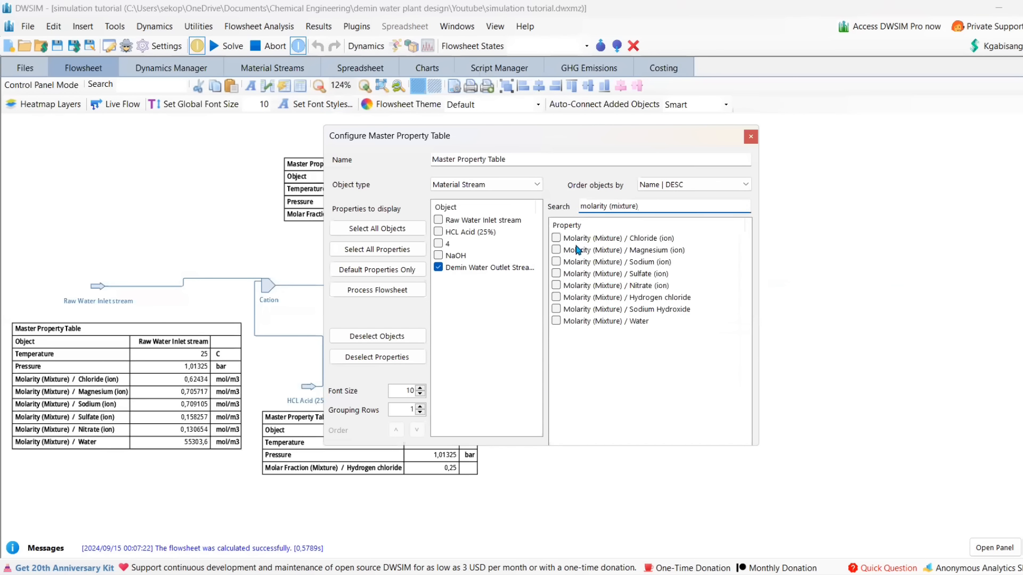
left_click(557, 238)
left_click(556, 250)
left_click(555, 261)
left_click(556, 273)
left_click(556, 286)
left_click(751, 136)
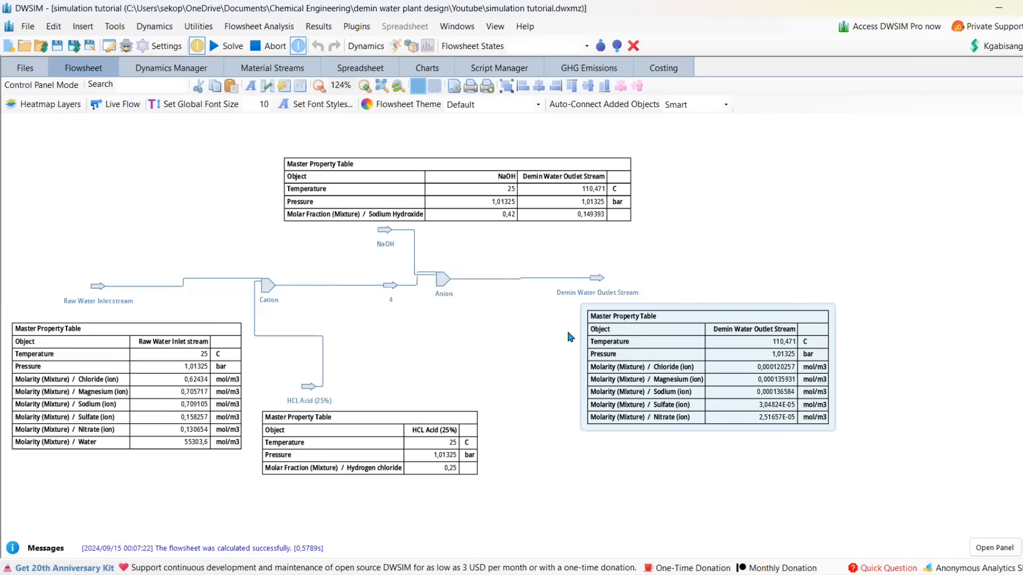
- Create and add a custom system of units for the simulation with molar concentration in mol/L
left_click(150, 56)
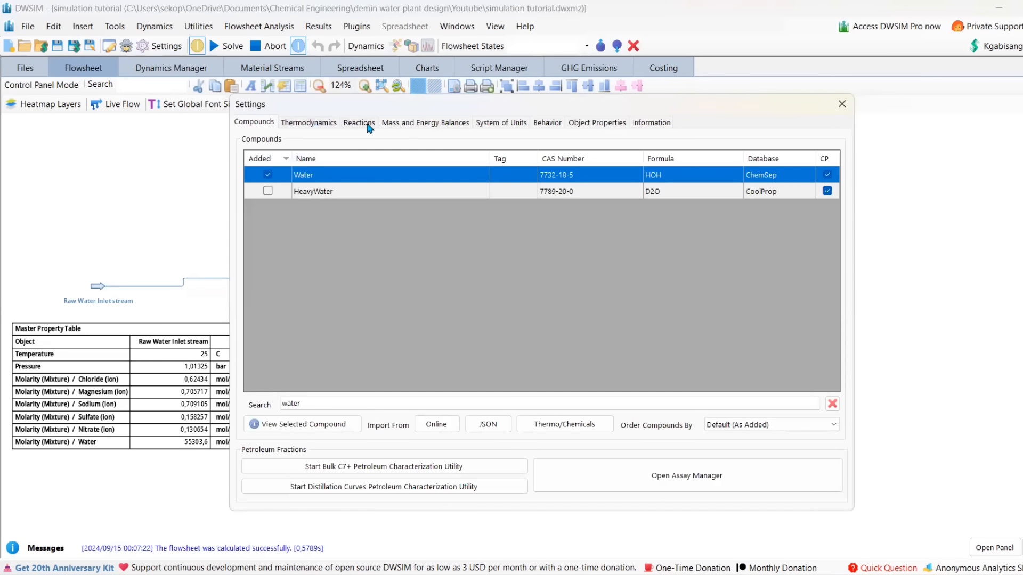
left_click(488, 122)
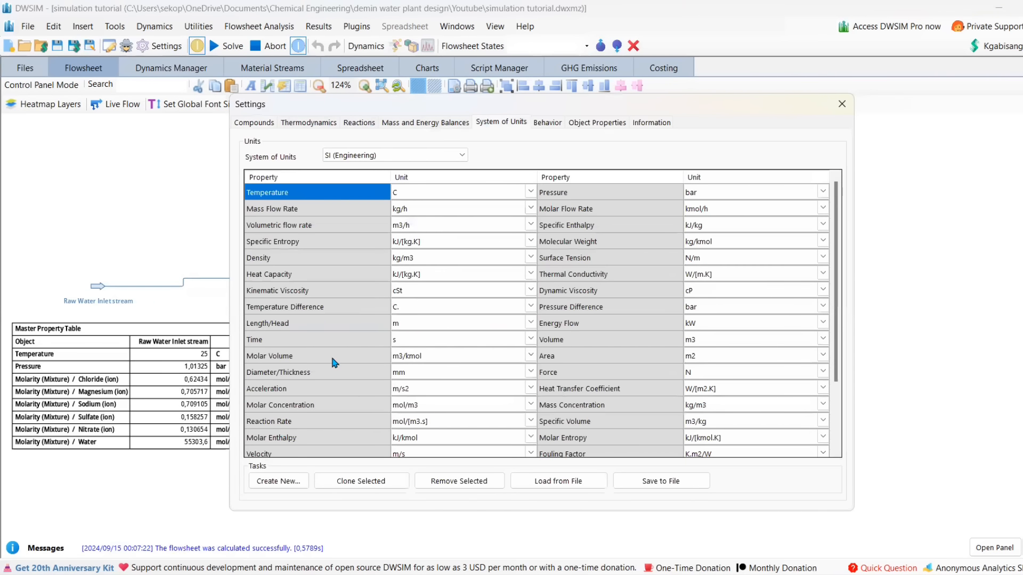
scroll(336, 366, "down", 1)
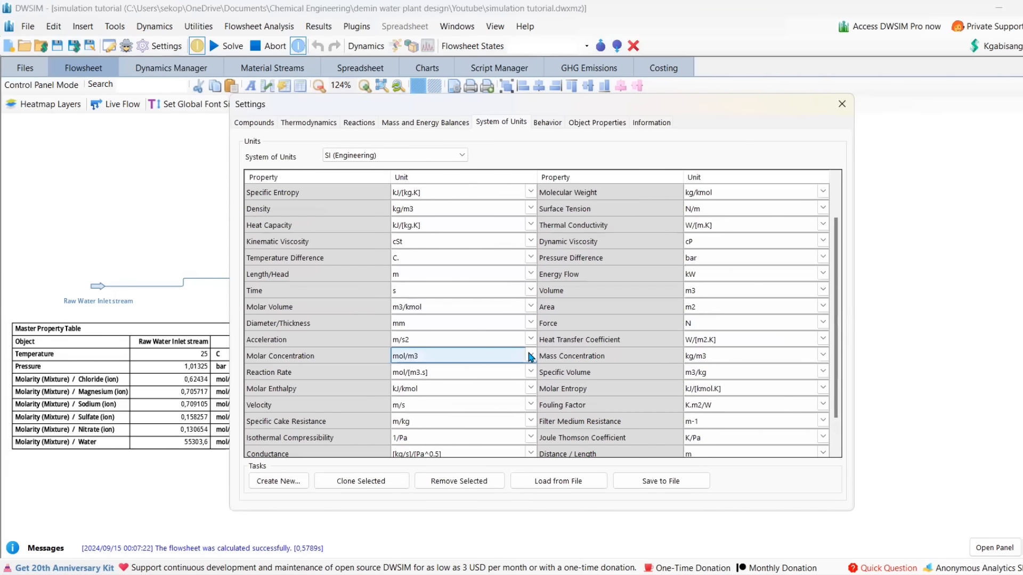
scroll(530, 357, "up", 1)
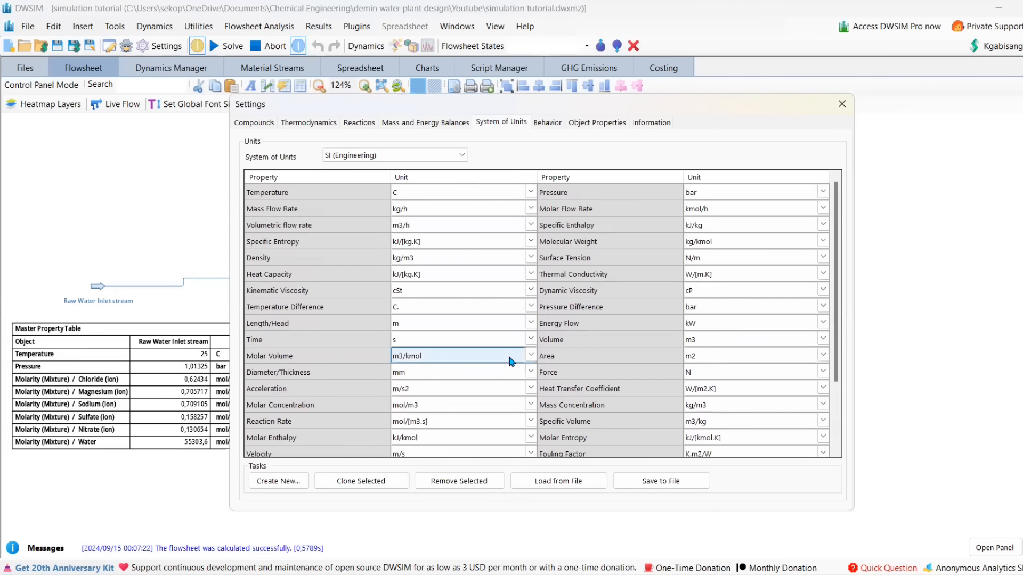
left_click(296, 482)
scroll(651, 321, "down", 5)
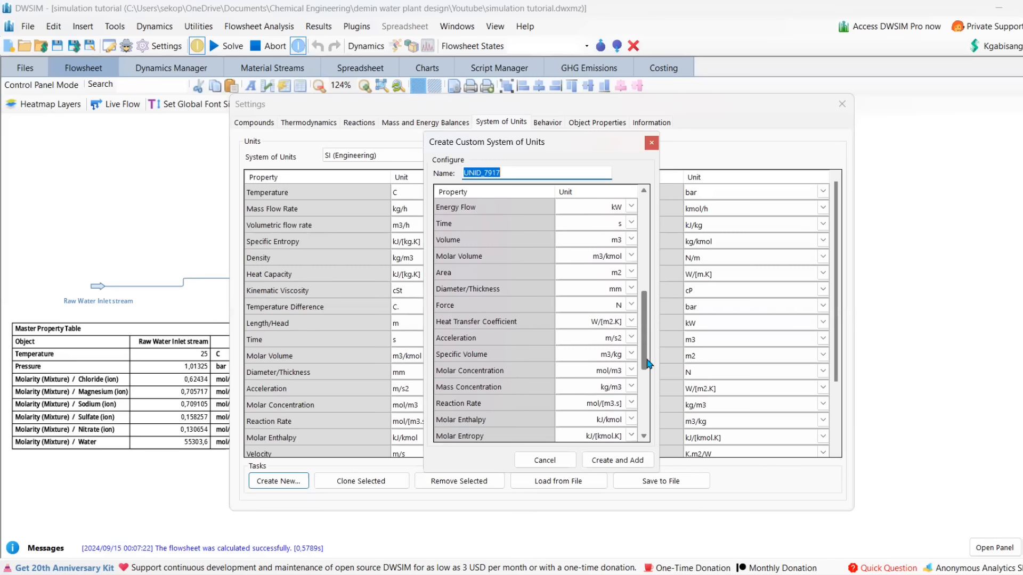
left_click(630, 370)
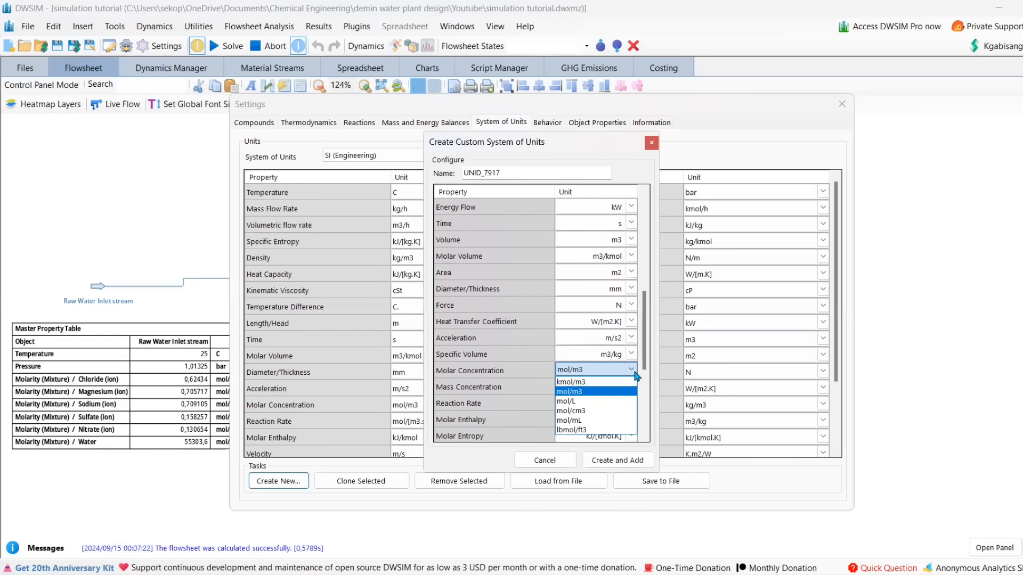
left_click(613, 401)
left_click_drag(646, 341, 631, 225)
left_click(618, 460)
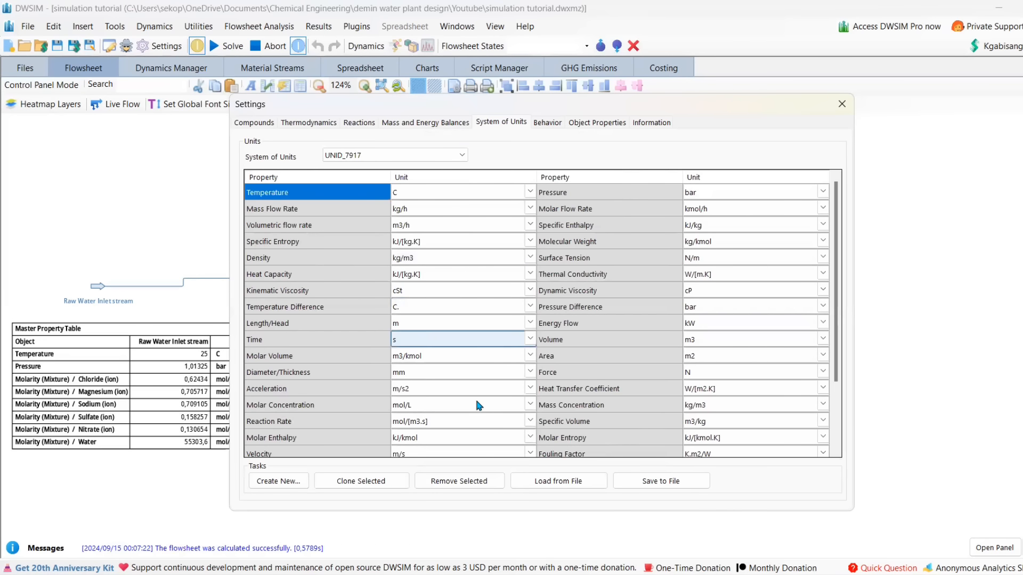
left_click(834, 104)
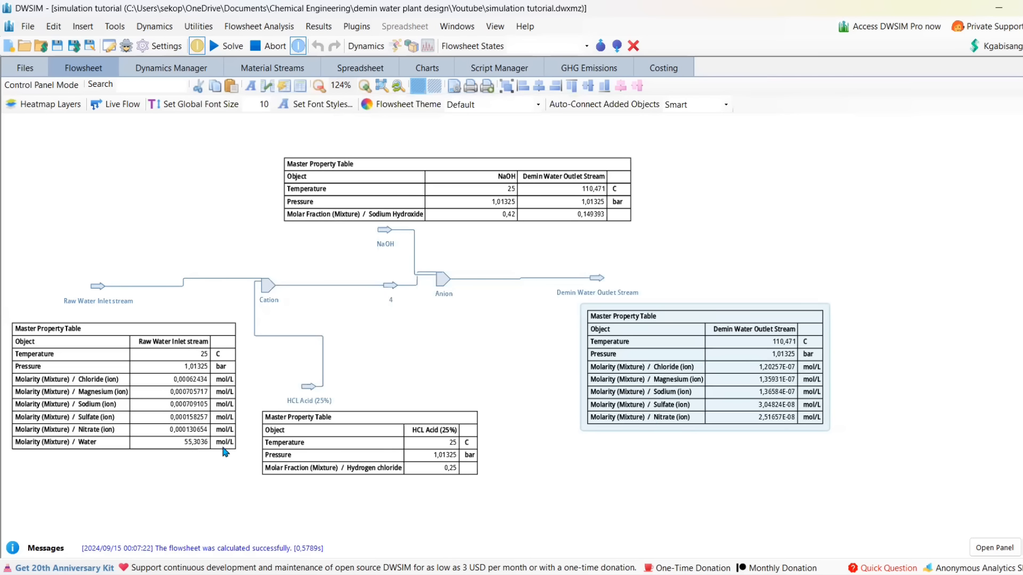
- Remove the Molarity (Mixture) / Water property from the Raw Water Inlet stream's master property table
left_click(186, 417)
double_click(187, 417)
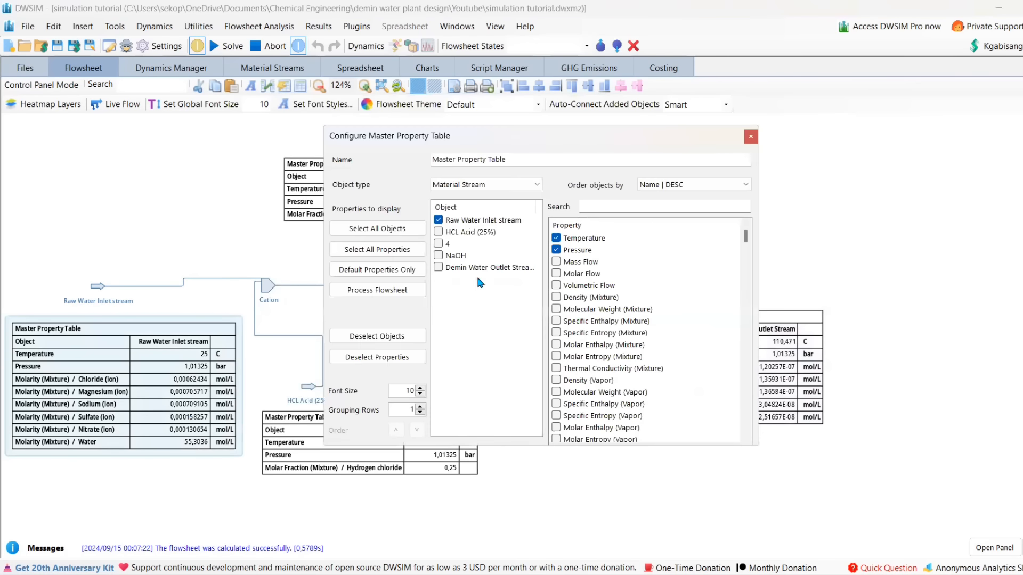
left_click(645, 208)
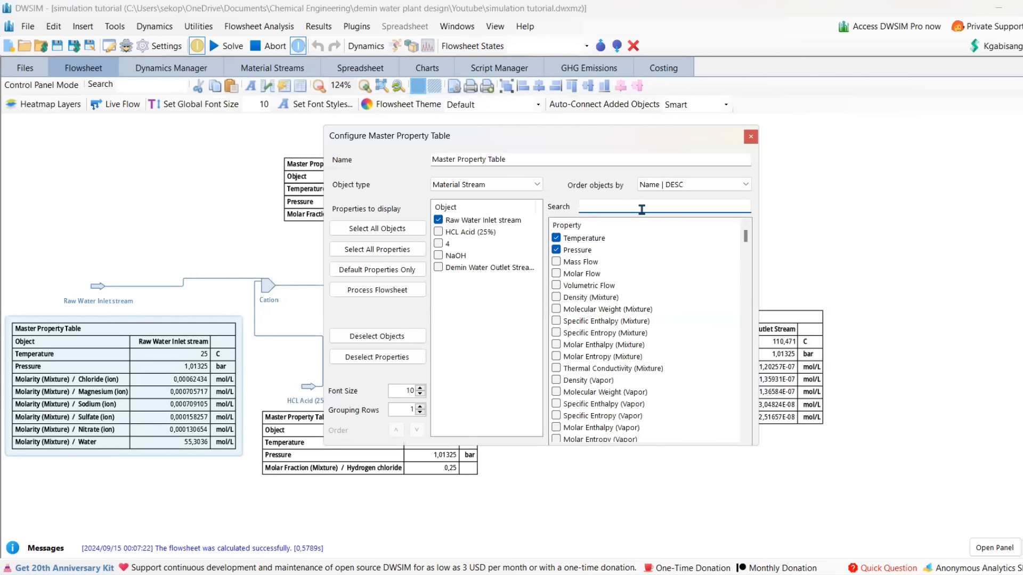
type("mo")
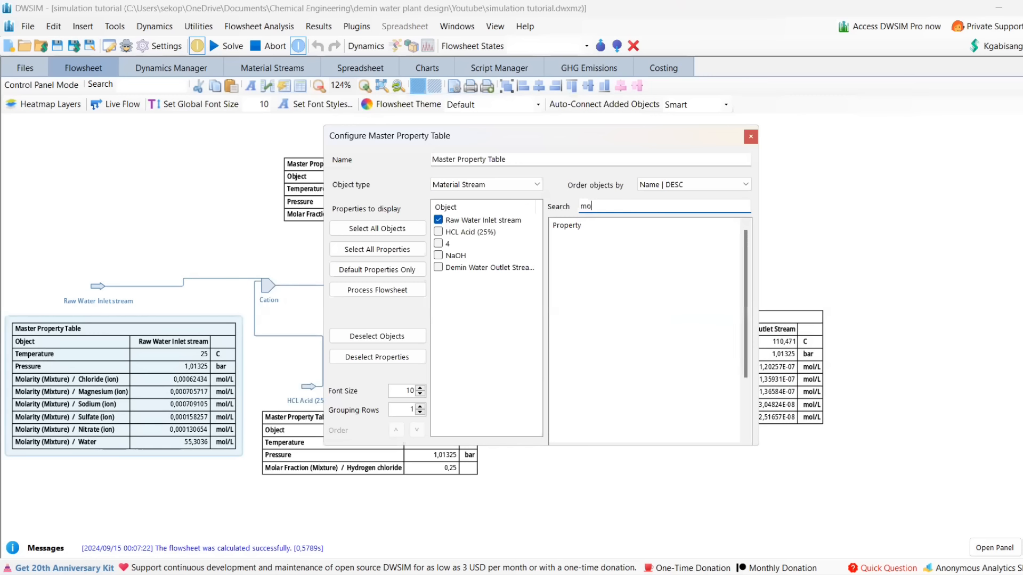
type("larity (mixture)")
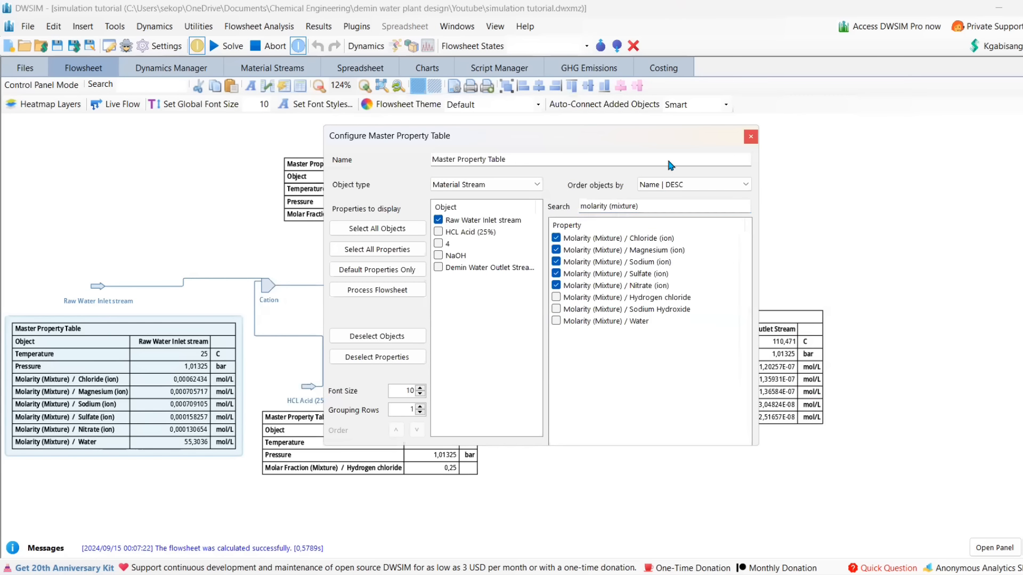
left_click(751, 137)
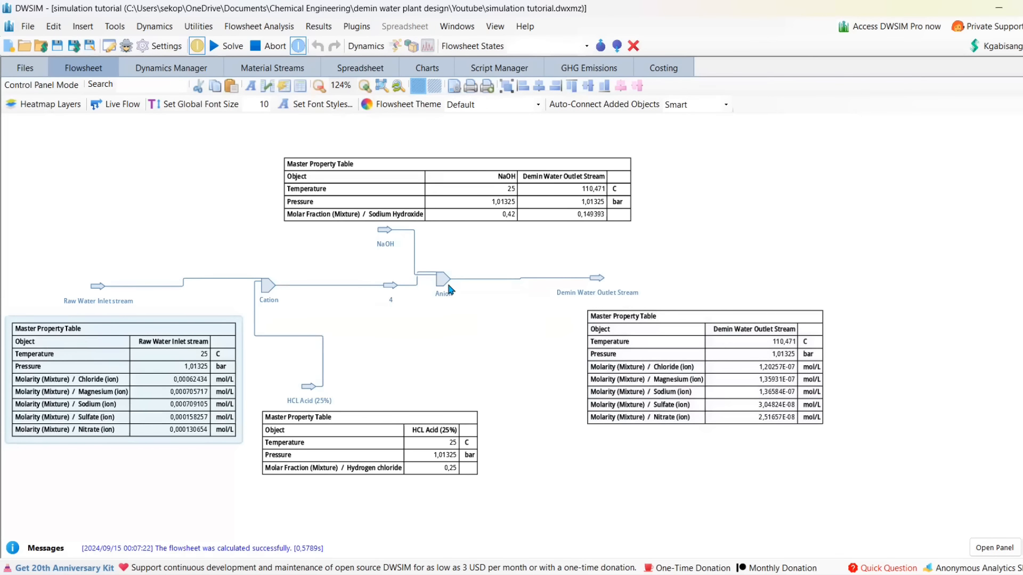
- Move the Anion mixer closer to the Demin Water Outlet Stream and shift the Cation mixer slightly upward
left_click_drag(452, 281, 497, 286)
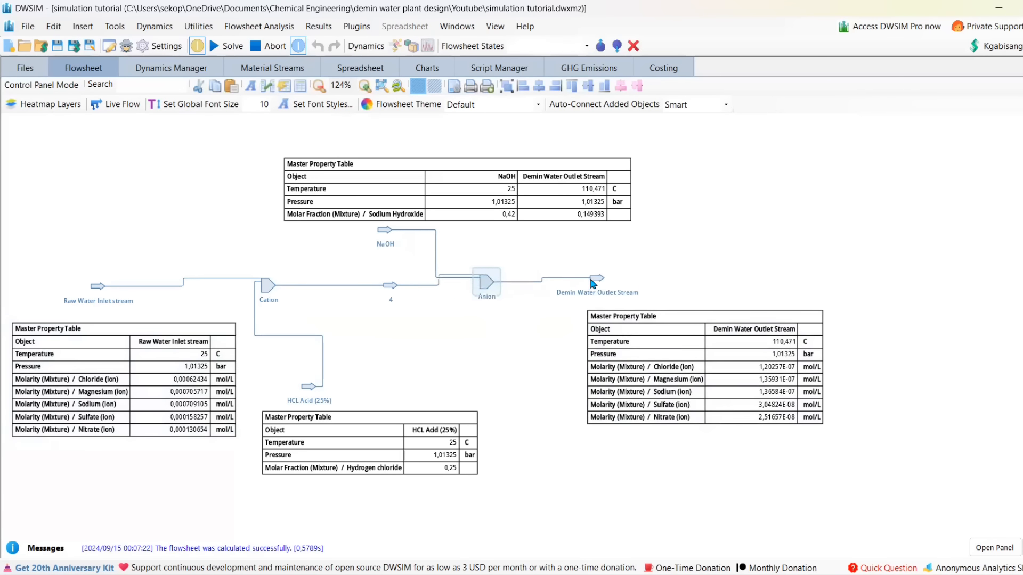
left_click_drag(590, 274, 583, 269)
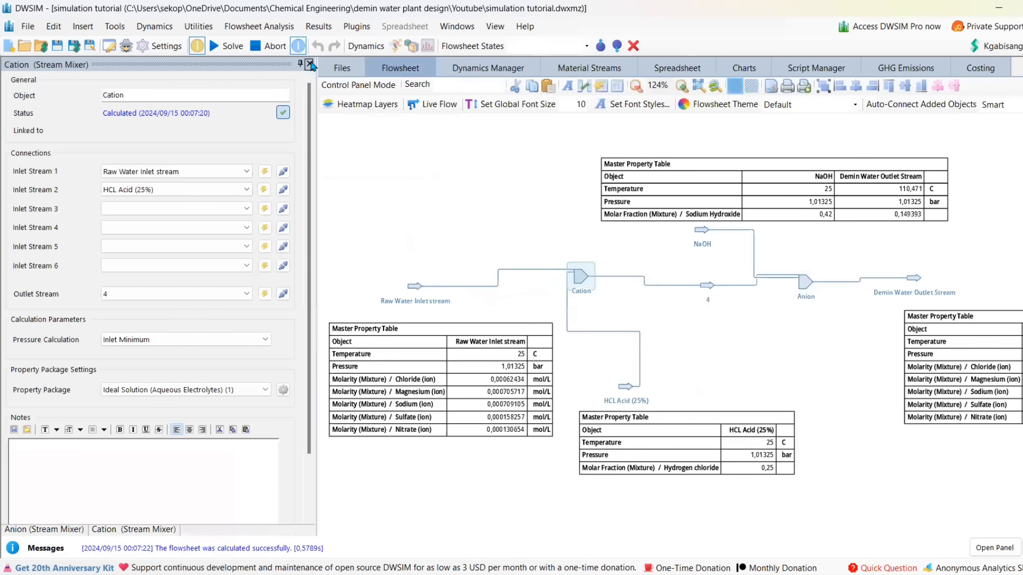
left_click(505, 237)
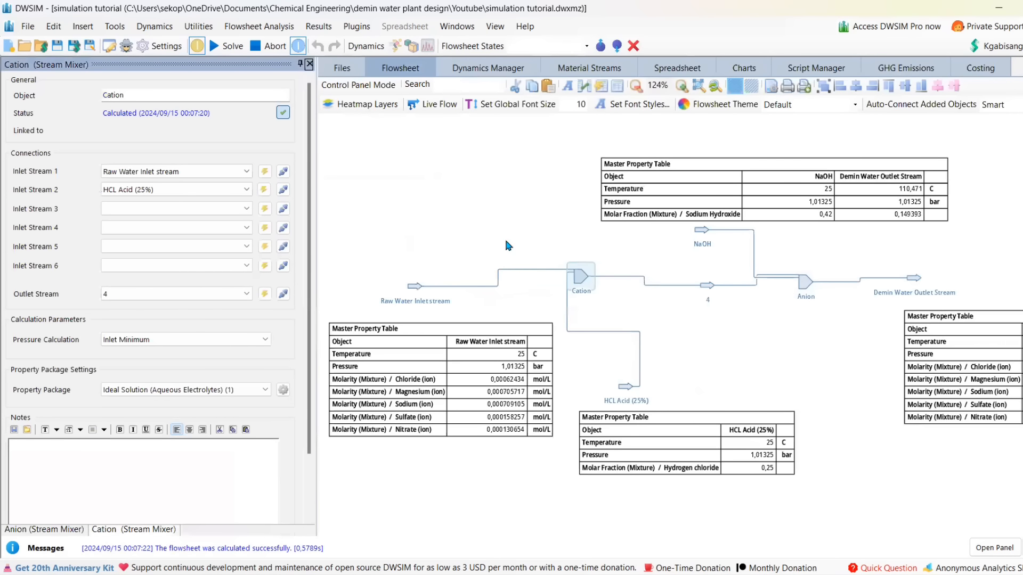
left_click(310, 63)
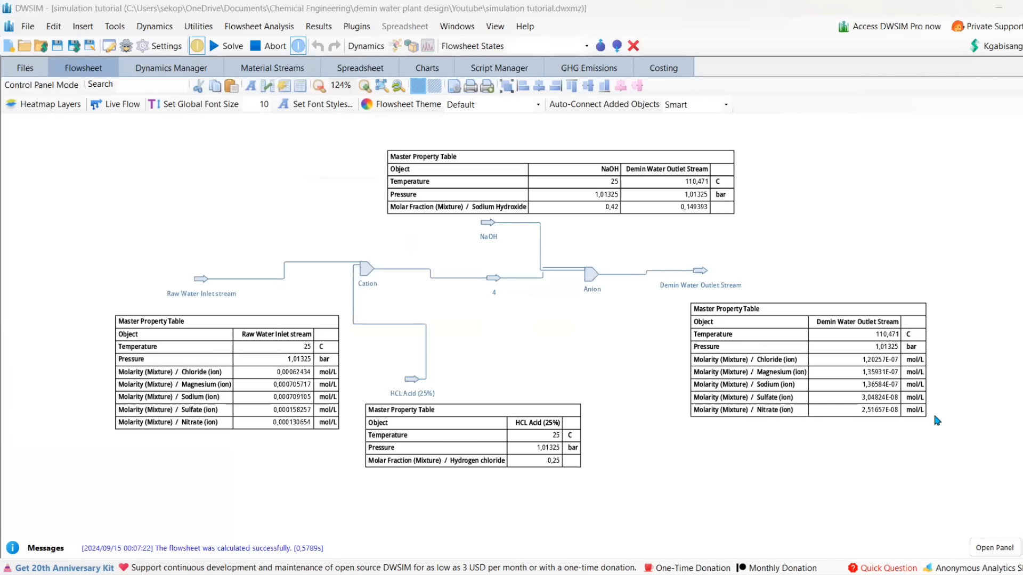
- Capture the Demin Water Outlet Stream table as a screen snip and switch to the Step 3 sheet of the TUTORIAL workbook in Excel
key("super+shift+s")
left_click_drag(684, 295, 934, 417)
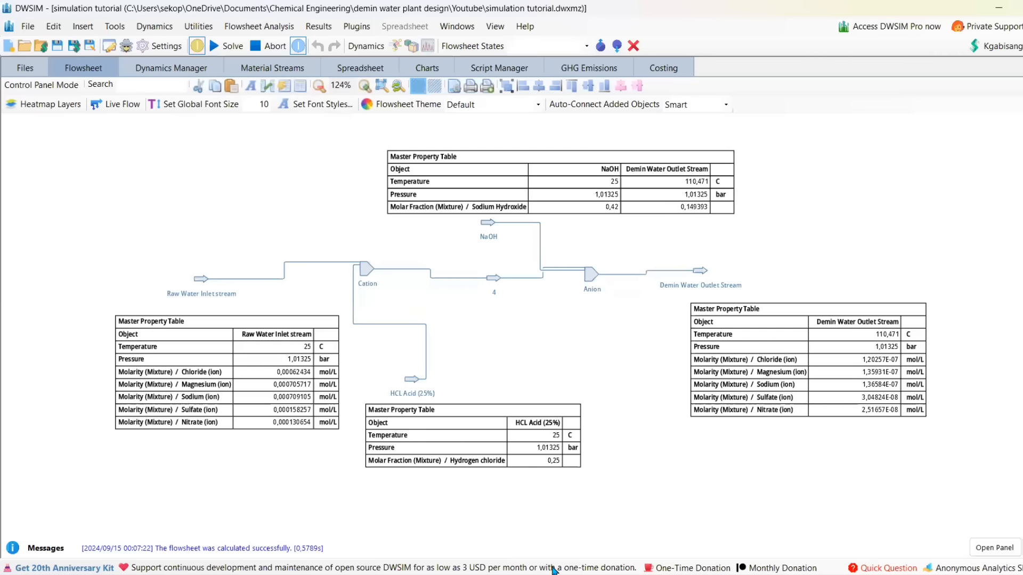
left_click(461, 574)
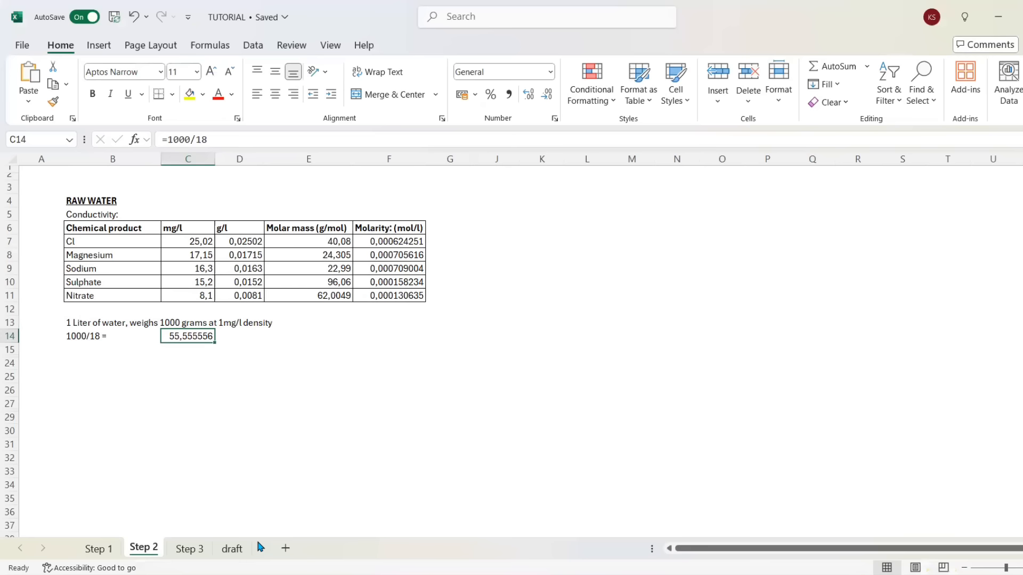
left_click(241, 456)
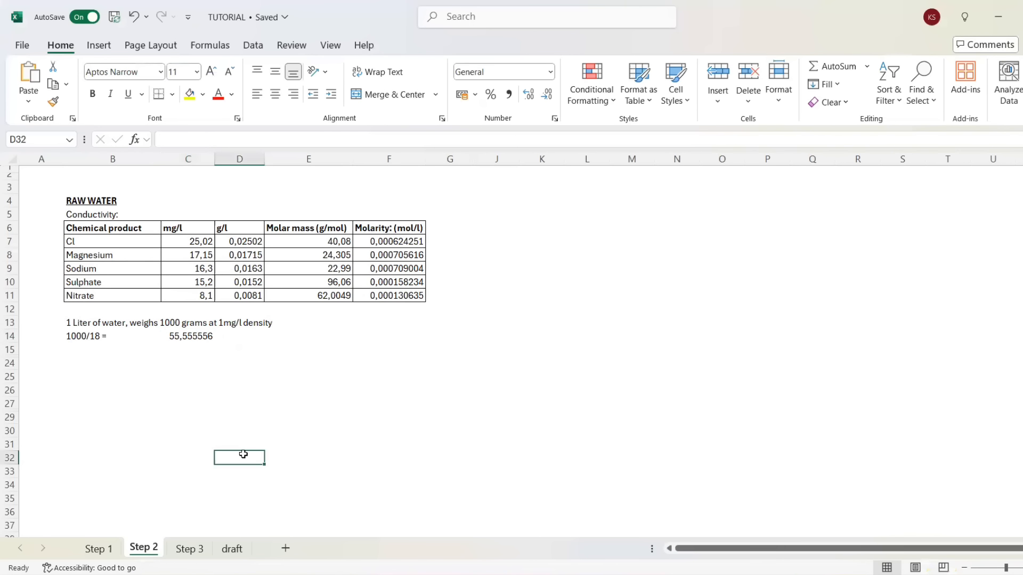
left_click(201, 551)
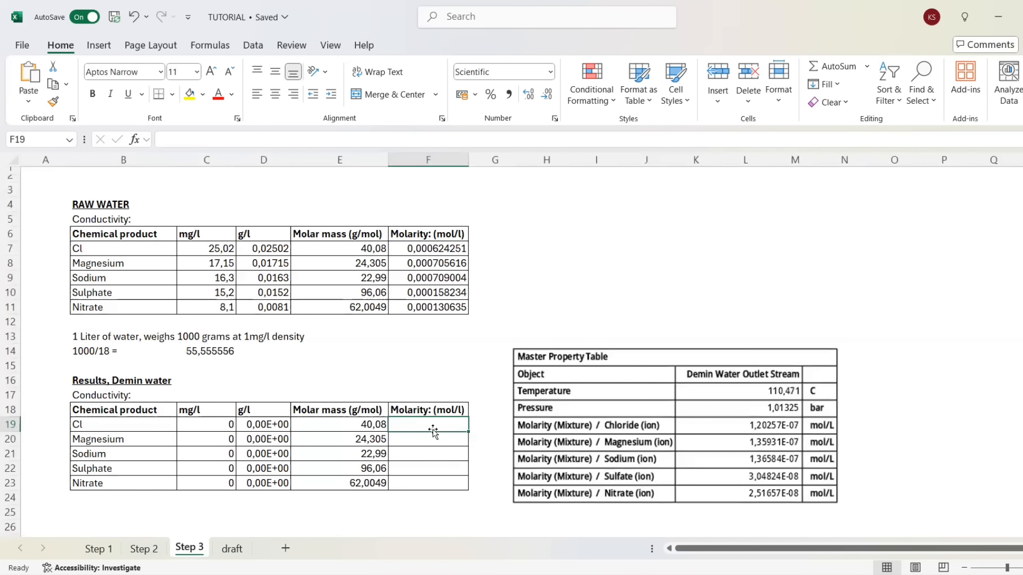
- Enter 1.20257E-07 as the Cl molarity in cell F19 of the demin water results table
type("1.20257E-07")
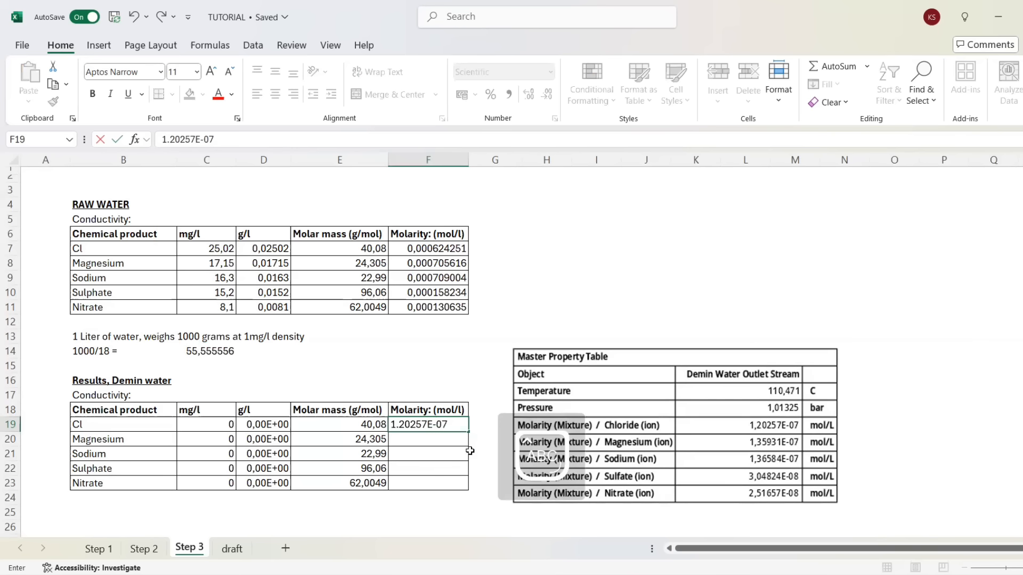
key("ctrl+Return")
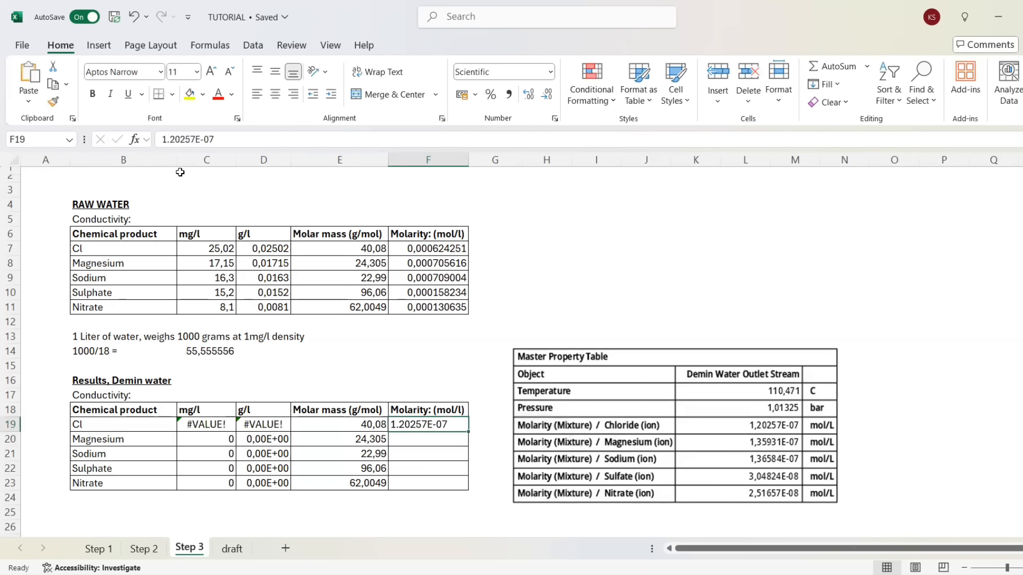
- Correct the Cl molarity in cell F19 to 1,20257E-07, using a comma as the decimal separator
left_click(169, 140)
key("BackSpace")
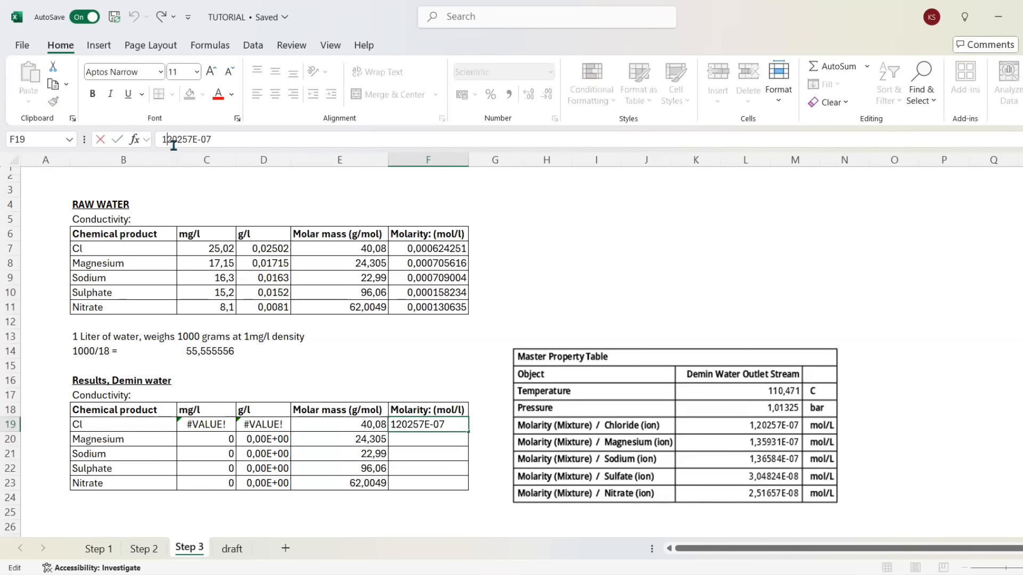
type(",")
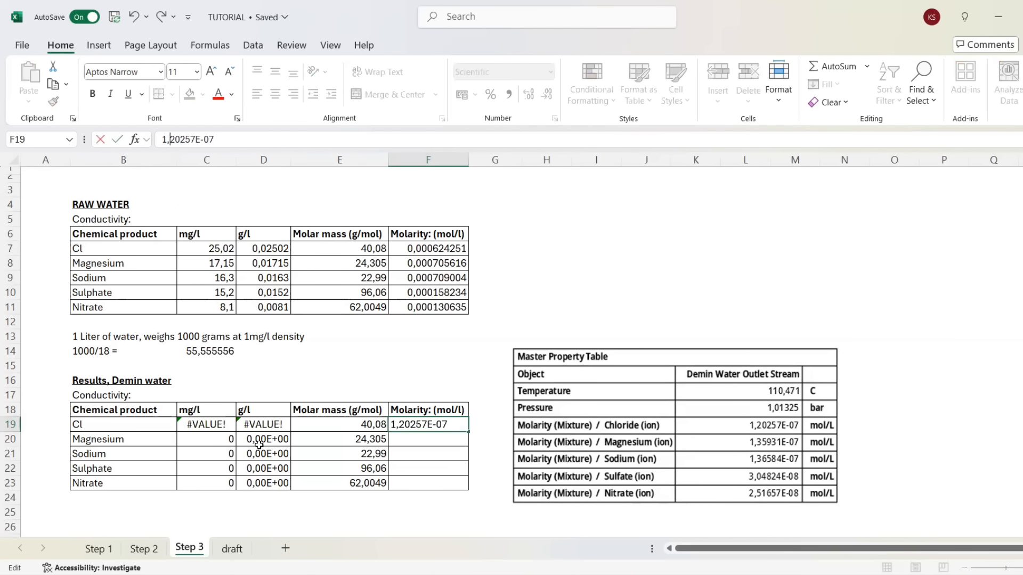
- Enter the demin water molarities for Magnesium as 1,35931E-07 in F20 and for Sodium as 1,36584E-07 in F21
left_click(450, 442)
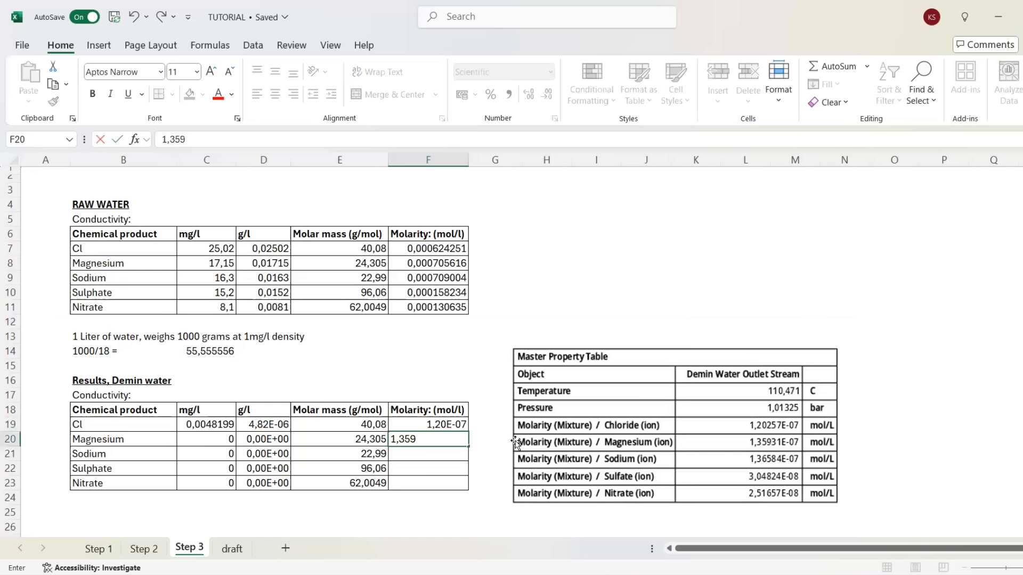
type("31E-07")
key("Return")
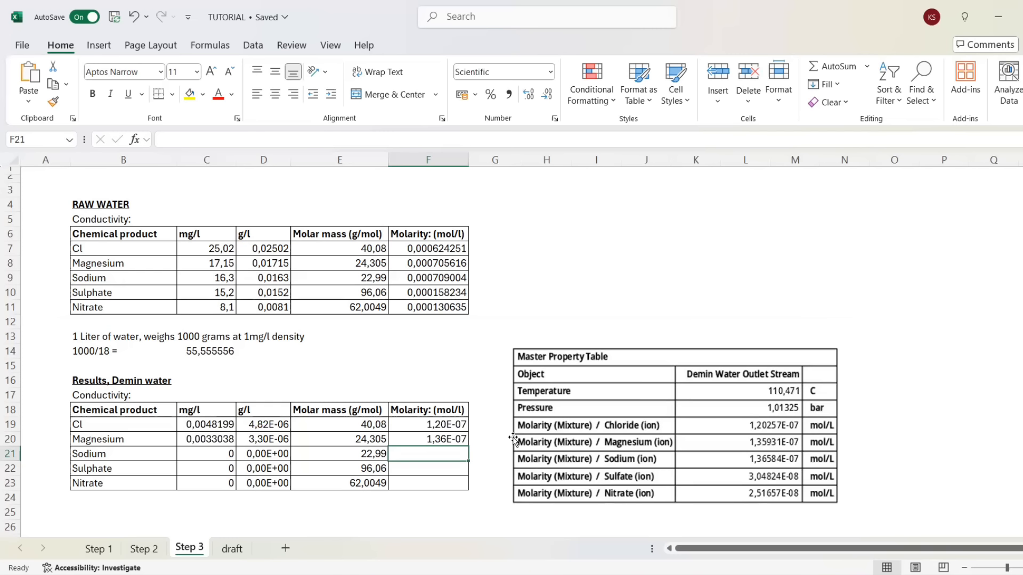
type("1,37E-07")
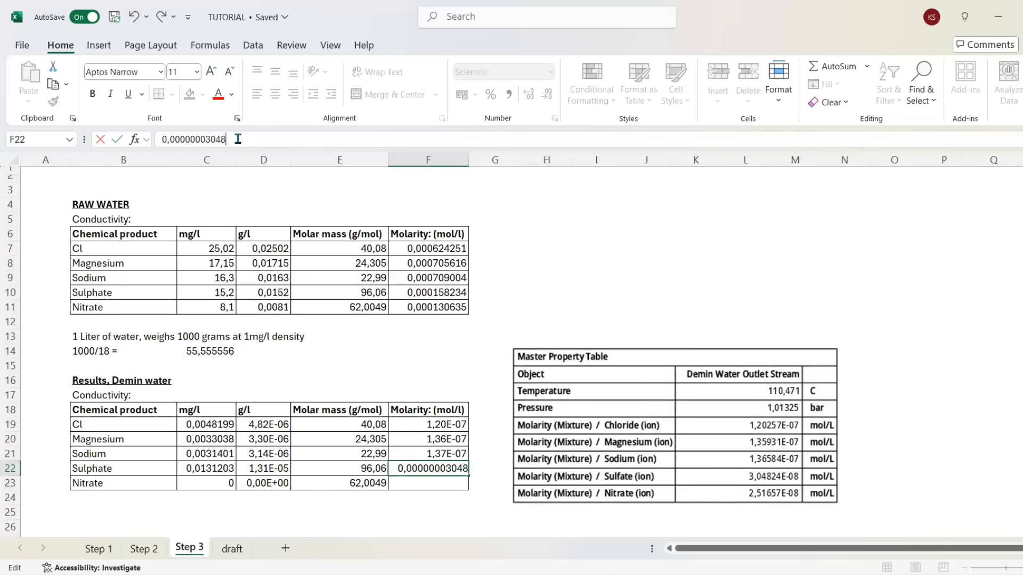
type("24")
key("Return")
left_click(466, 475)
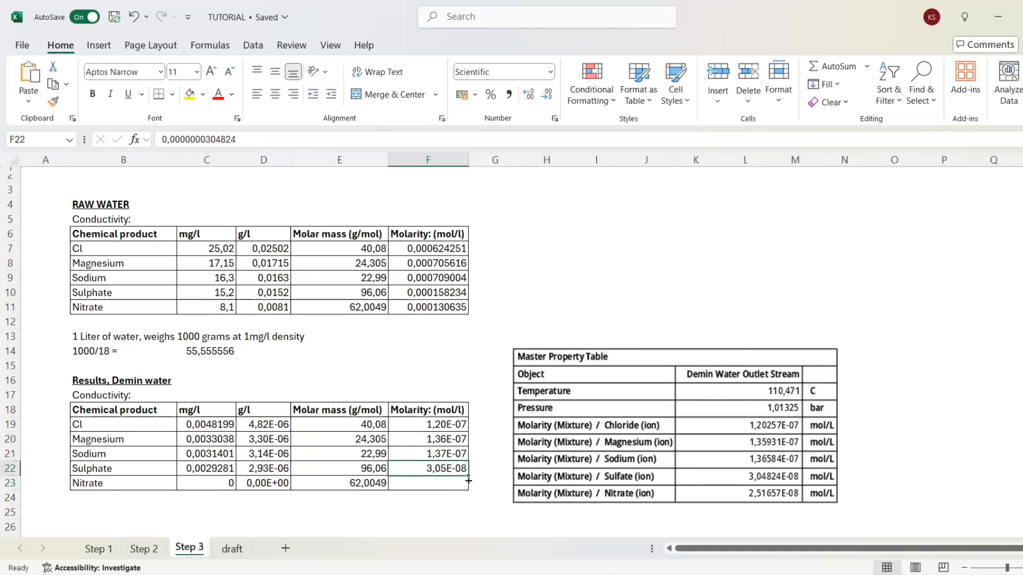
left_click(468, 481)
left_click(469, 476)
left_click_drag(469, 476, 462, 483)
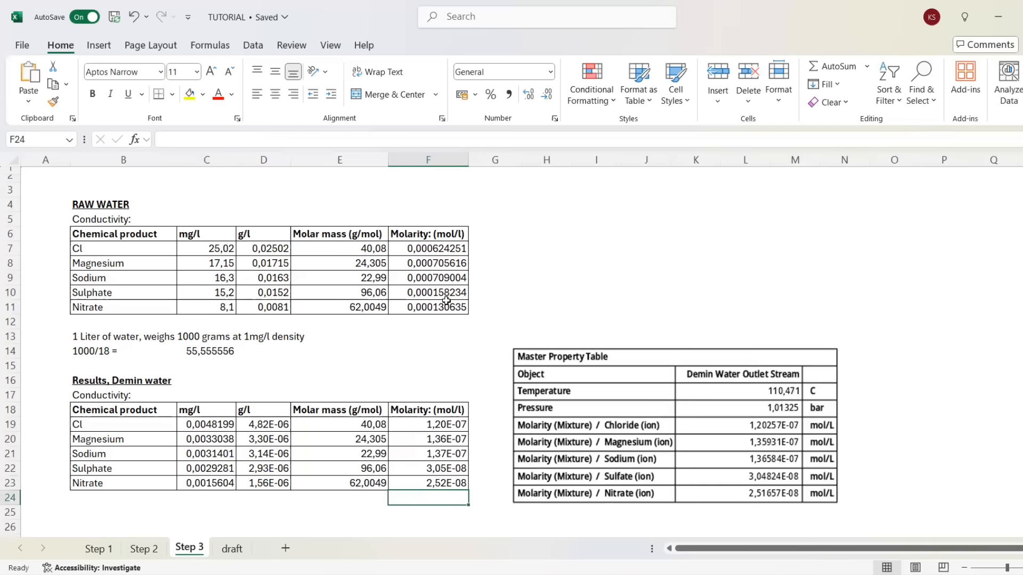
- Delete the Master Property Table picture from the Step 3 sheet and select columns D through F
left_click(659, 453)
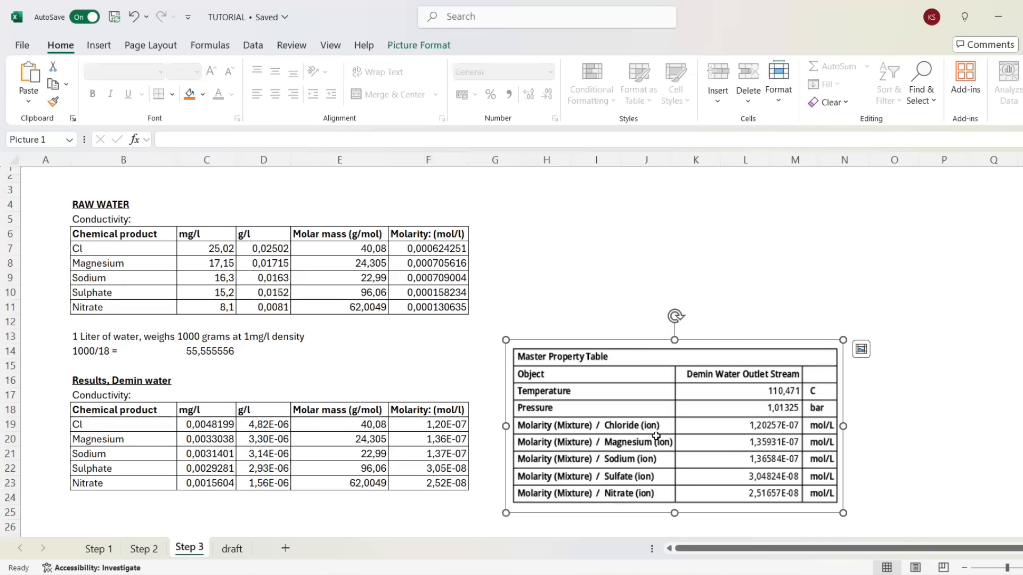
key("Delete")
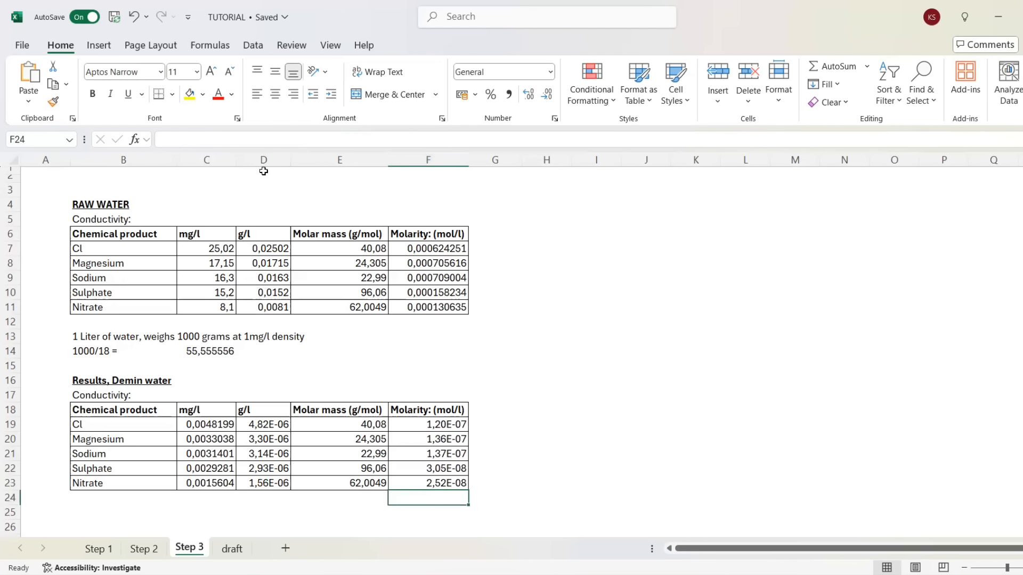
left_click_drag(267, 159, 402, 158)
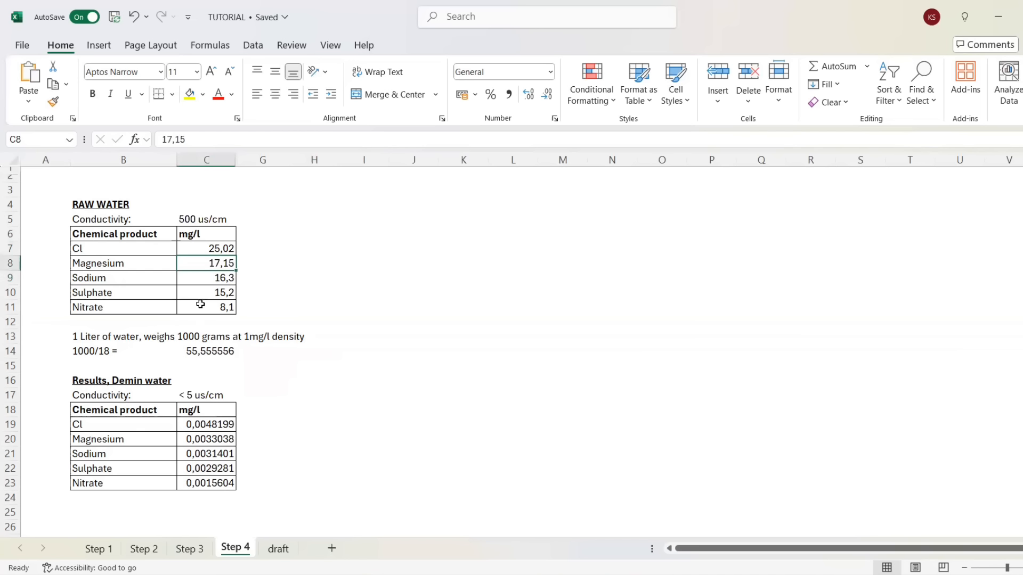
- Compare the mg/l concentrations in the raw water table with those in the demin water results table on the Step 4 sheet
left_click(200, 305)
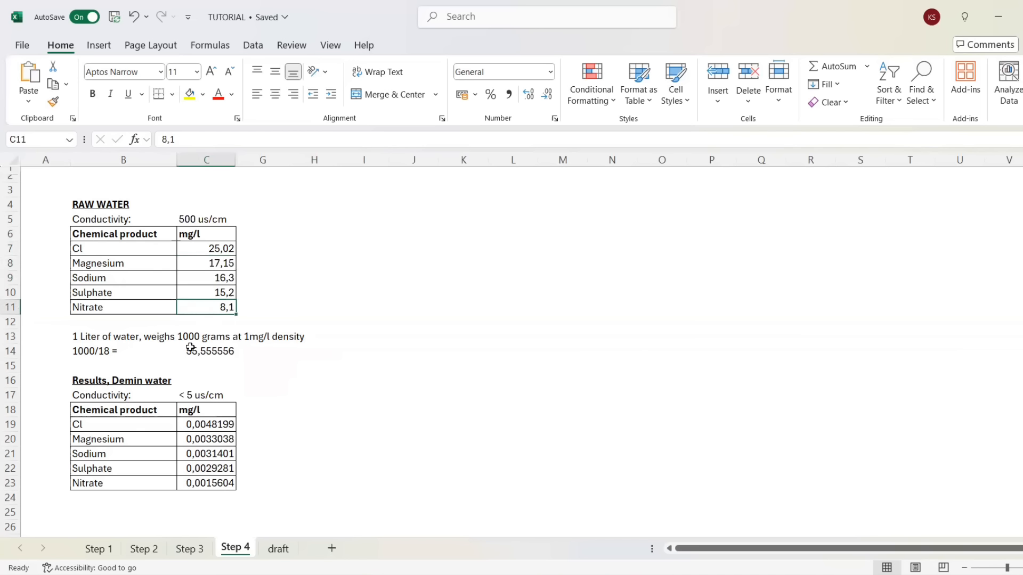
left_click(235, 429)
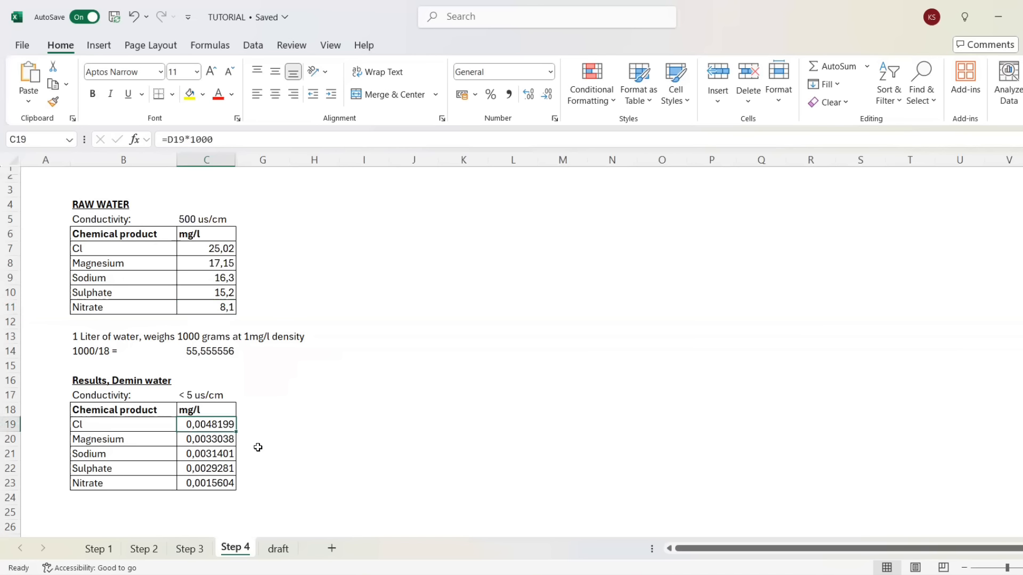
left_click(227, 441)
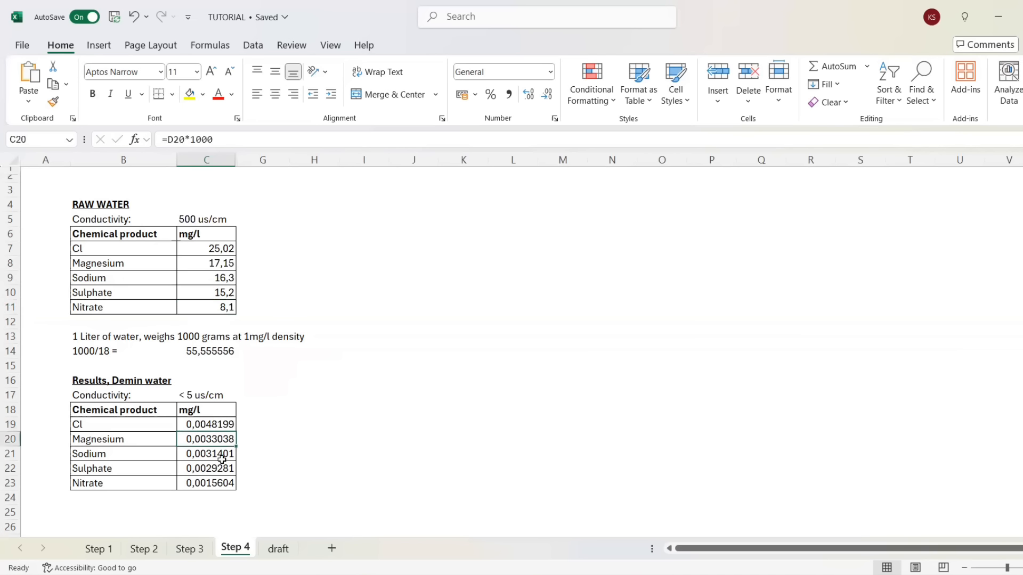
left_click(220, 456)
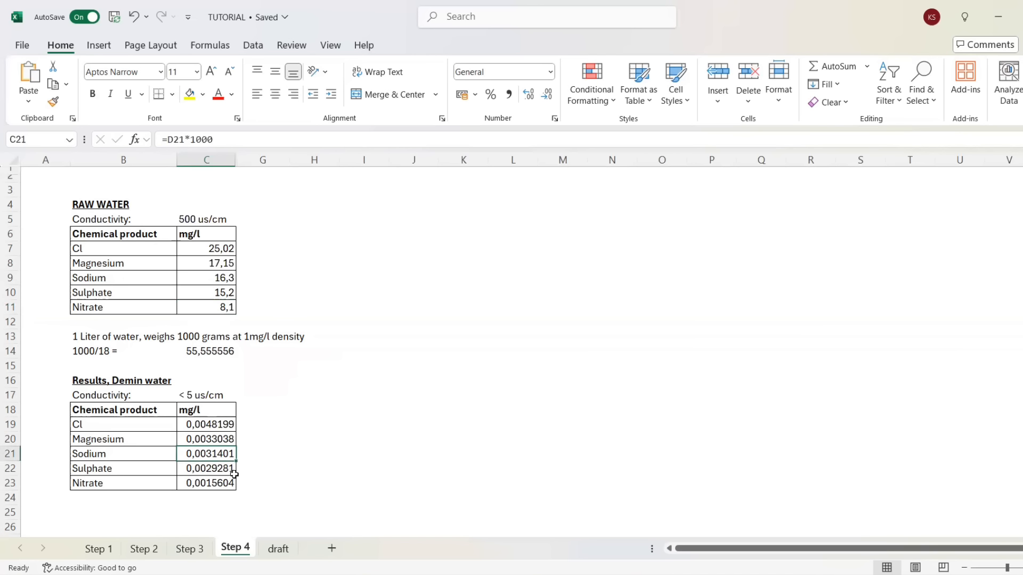
left_click(197, 248)
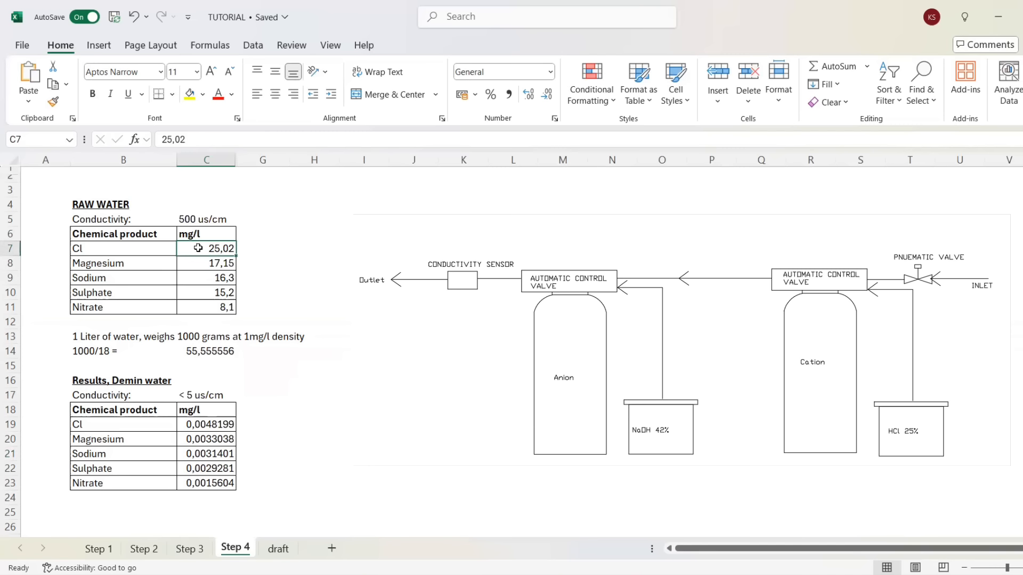
left_click(196, 427)
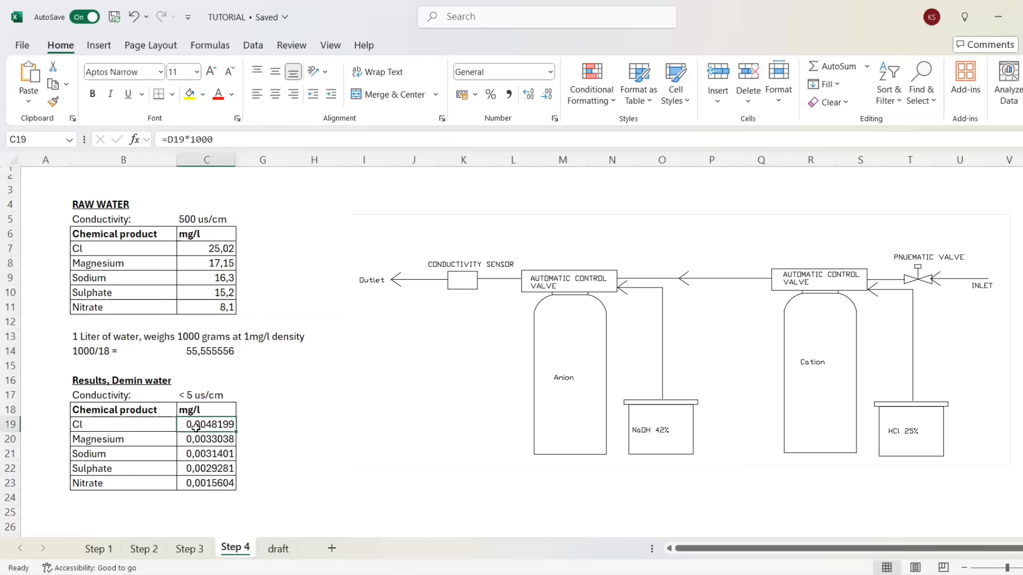